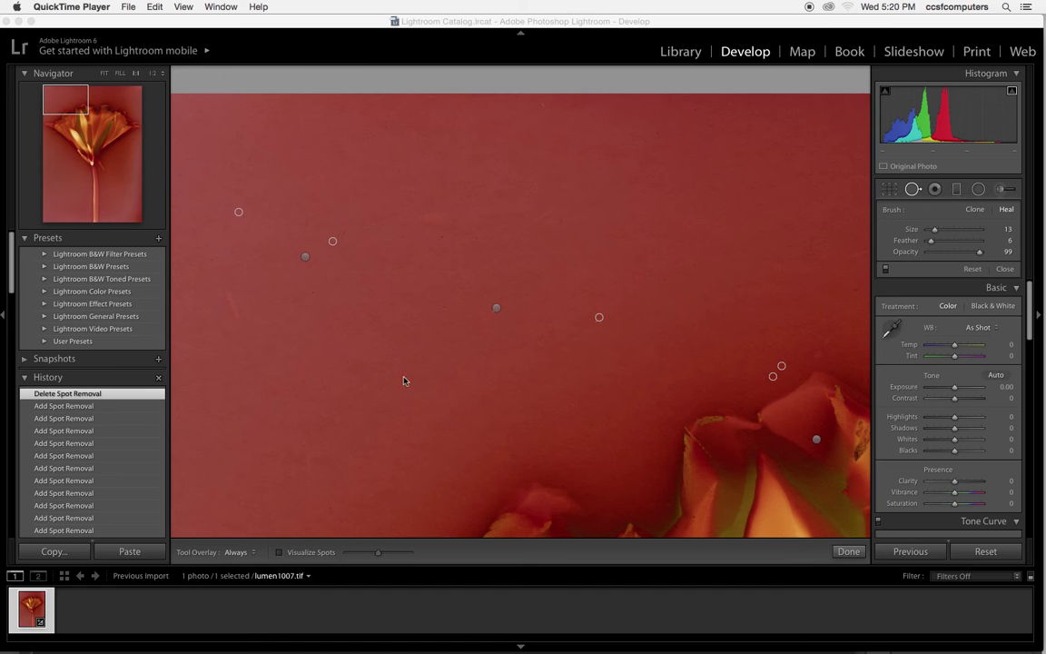
Close the Spot Removal tool, keeping the heal spots on the red background of lumen1007.tif
{"action": "left_click", "coordinate": [848, 552]}
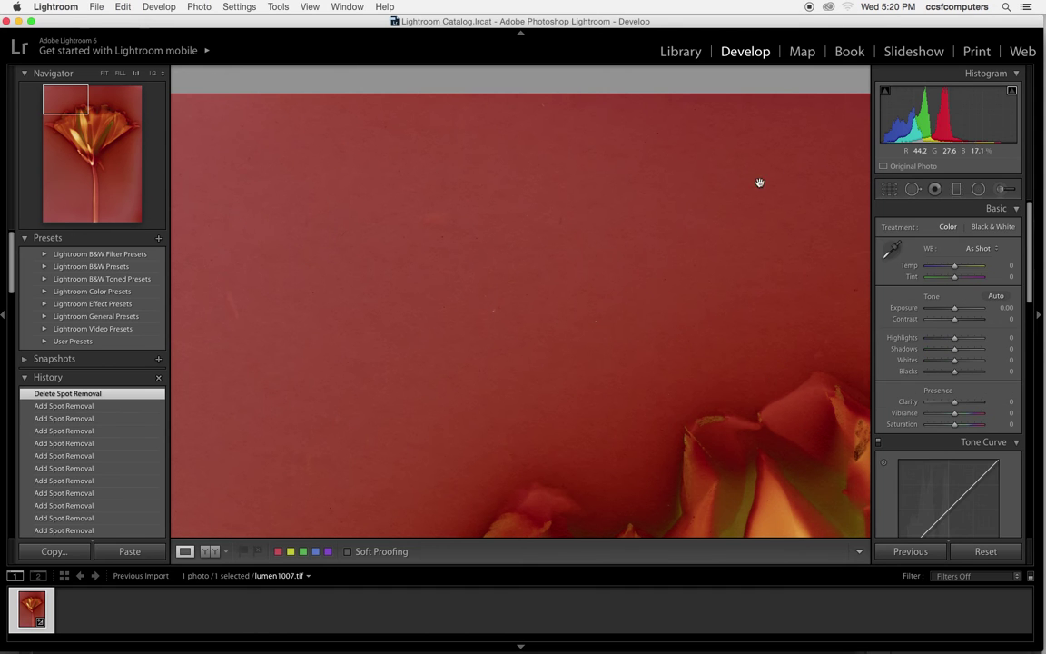
In the Print module, set up EPSON Stylus Pro 4800 on US Letter, portrait, 100% scale
{"action": "left_click", "coordinate": [977, 53]}
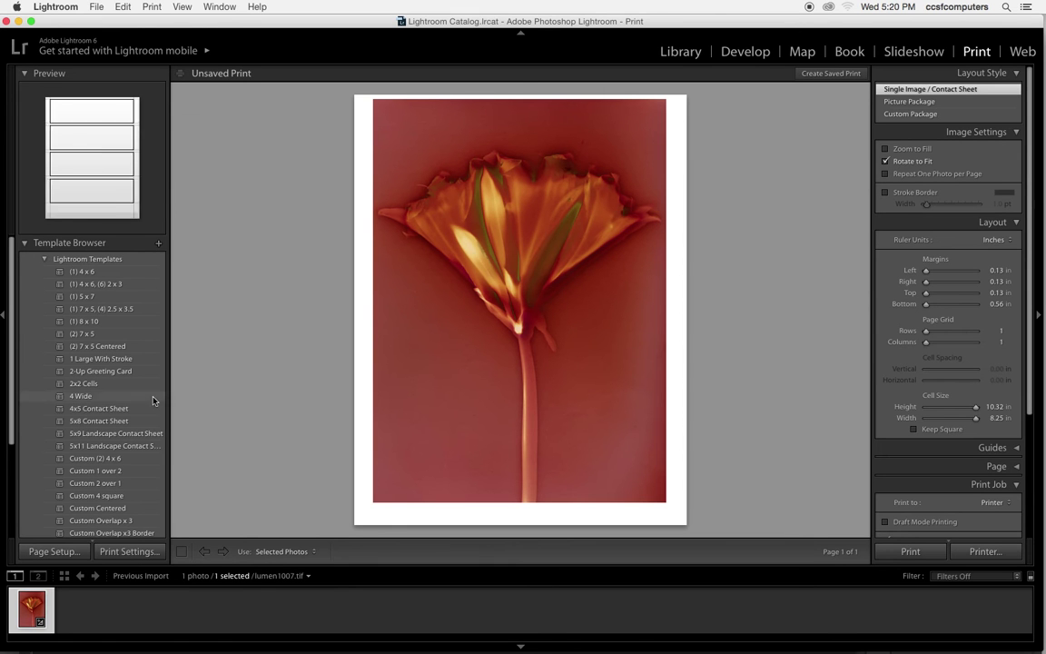
{"action": "left_click", "coordinate": [54, 552]}
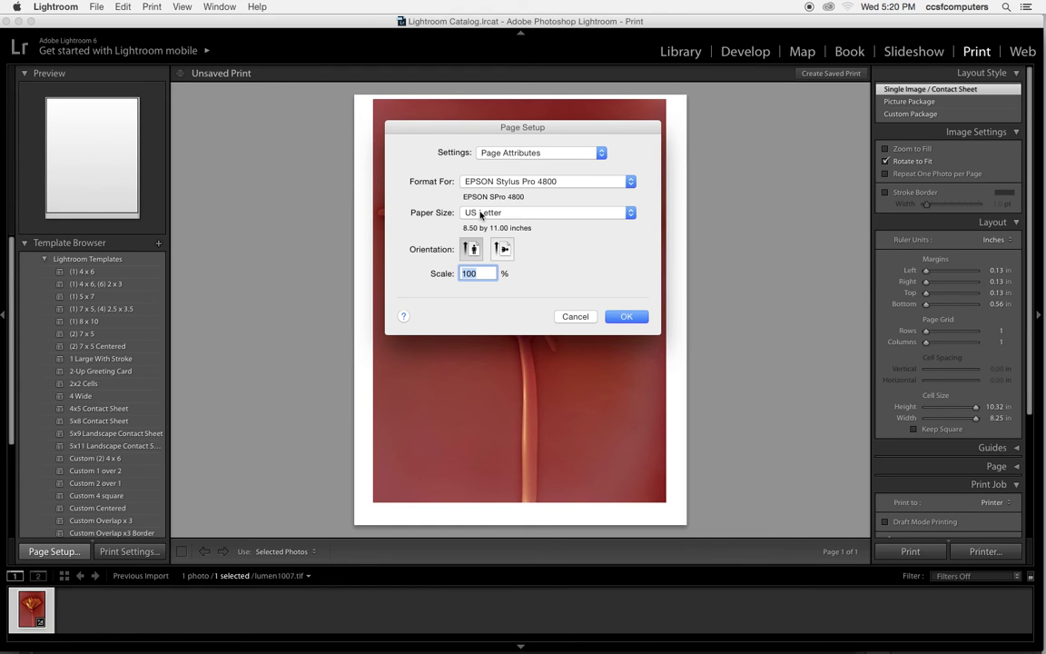
{"action": "left_click", "coordinate": [623, 318]}
Apply the Maximize Size template and leave Stroke Border unchecked so the photo has no border
{"action": "scroll", "coordinate": [123, 367], "scroll_direction": "down", "scroll_amount": 3}
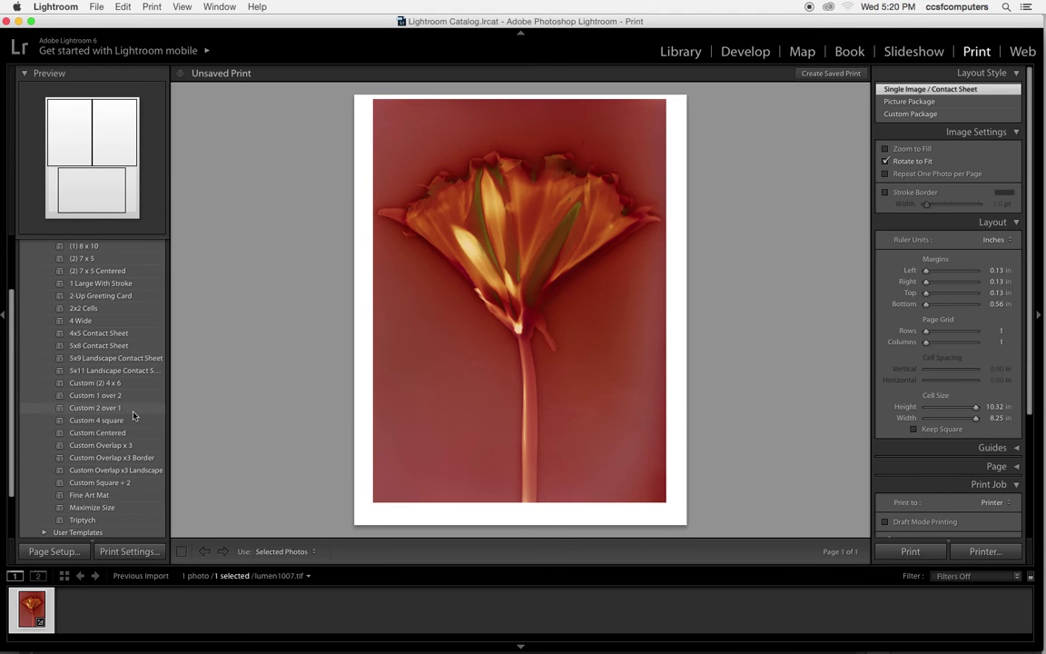
{"action": "scroll", "coordinate": [133, 415], "scroll_direction": "down", "scroll_amount": 1}
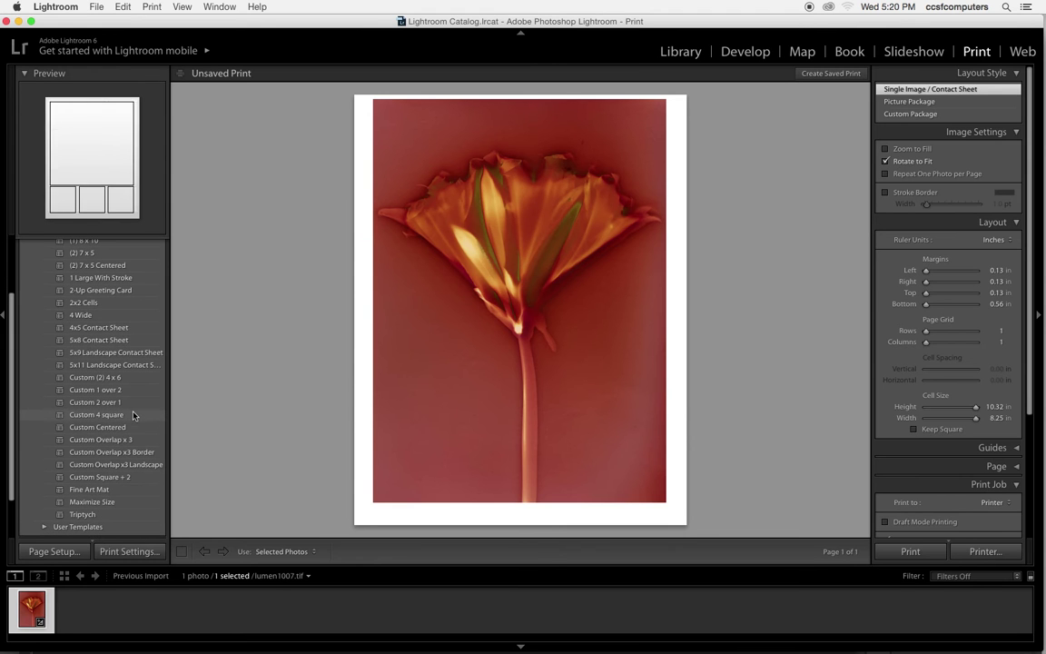
{"action": "left_click", "coordinate": [91, 505]}
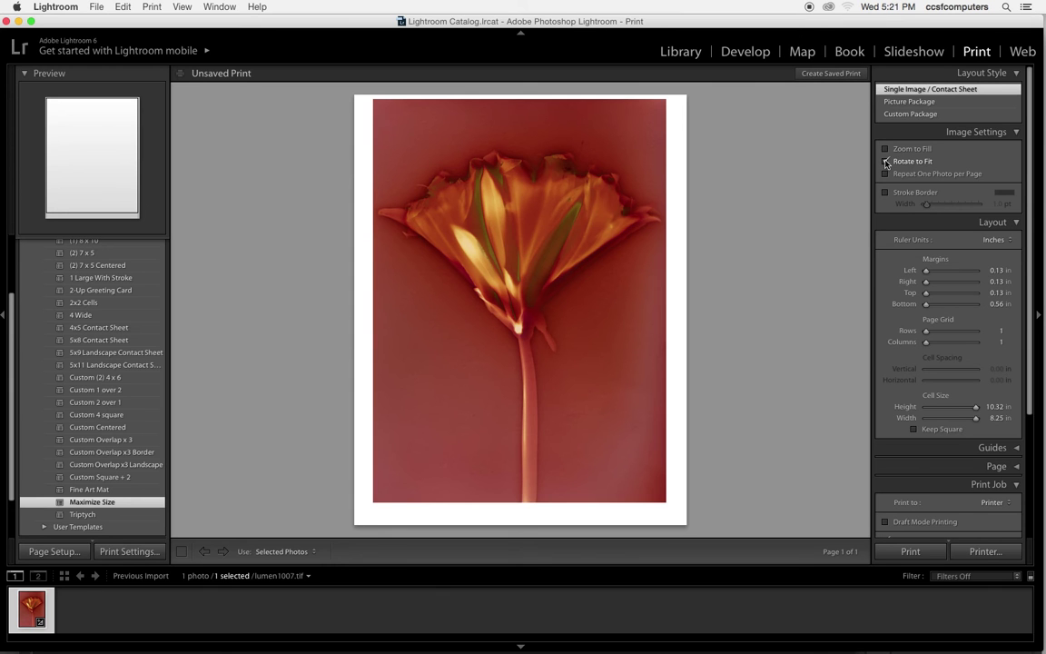
{"action": "left_click", "coordinate": [885, 192]}
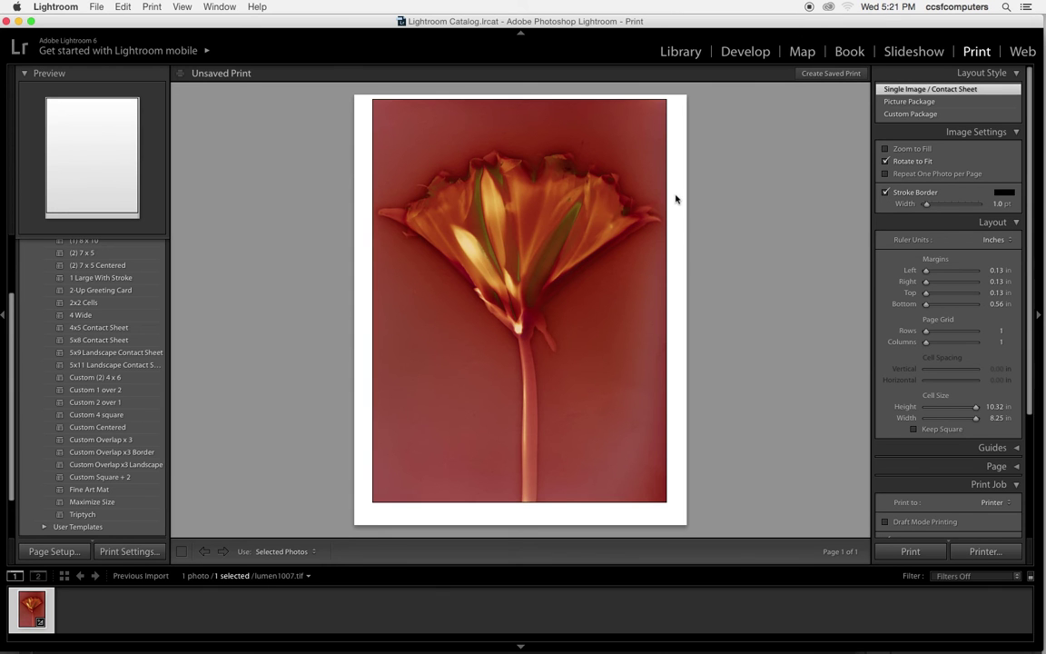
{"action": "left_click", "coordinate": [885, 194]}
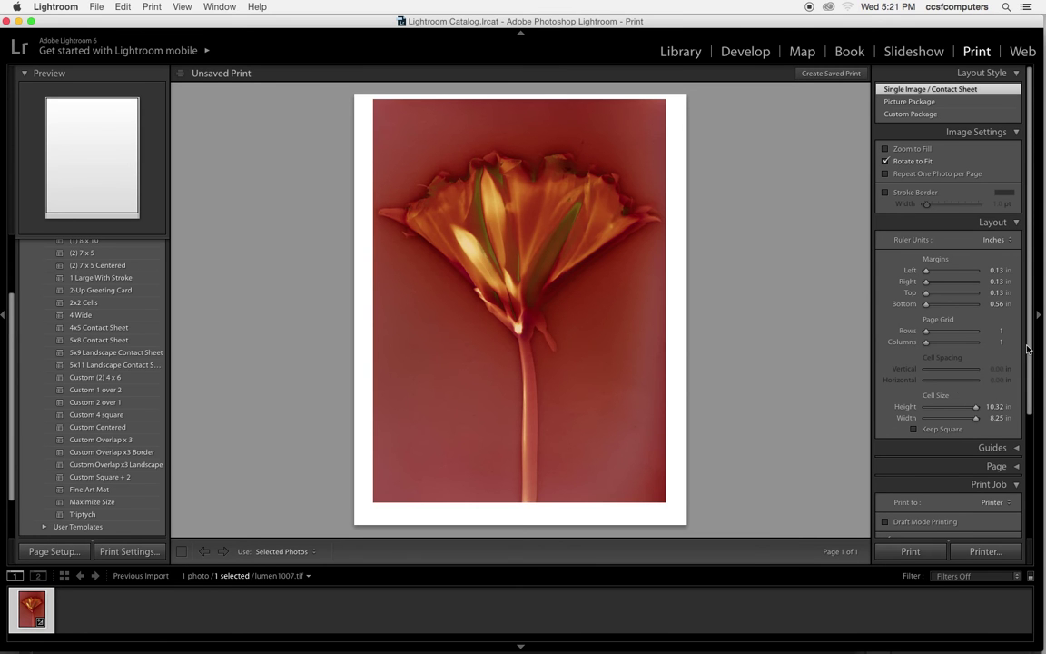
Try Show Guides in the Guides panel and leave the rulers and guides hidden
{"action": "scroll", "coordinate": [1029, 349], "scroll_direction": "down", "scroll_amount": 1}
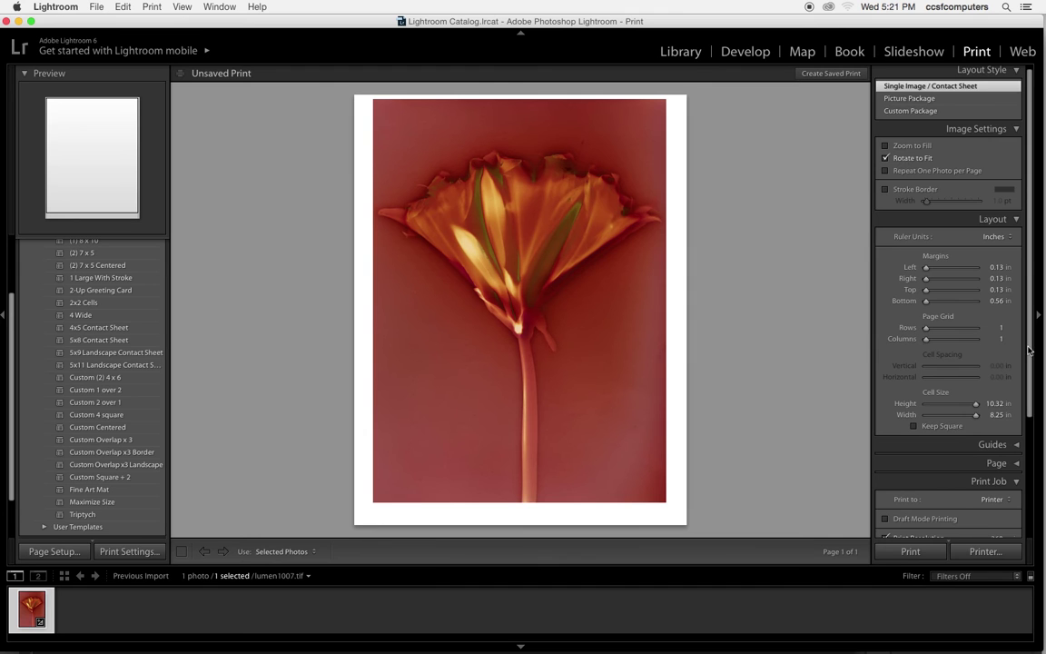
{"action": "scroll", "coordinate": [1026, 382], "scroll_direction": "down", "scroll_amount": 5}
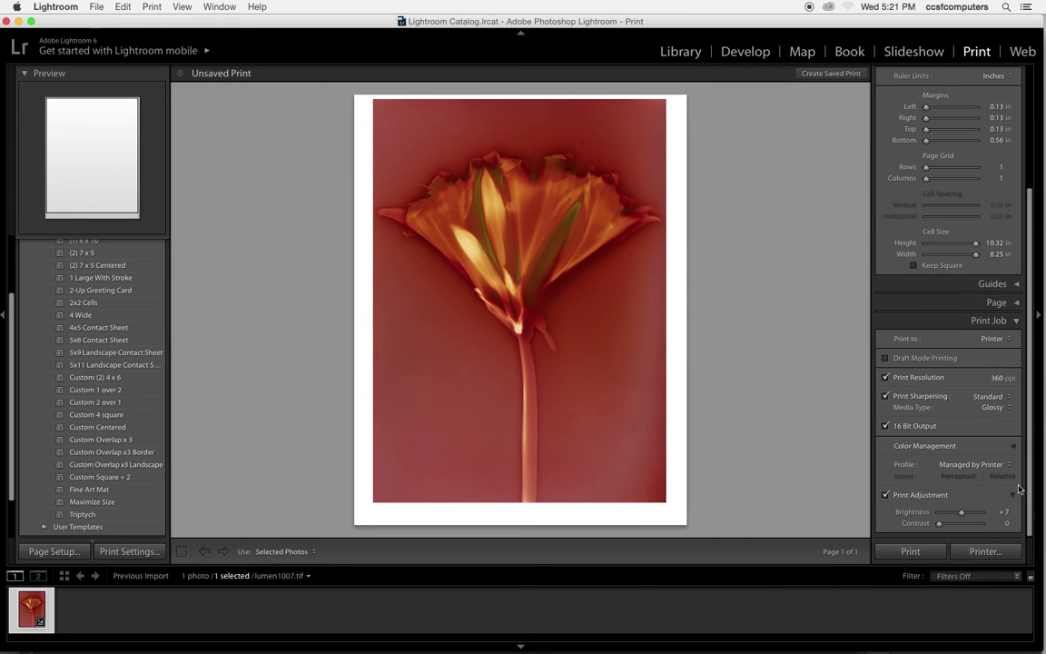
{"action": "left_click", "coordinate": [994, 242]}
{"action": "left_click", "coordinate": [1016, 284]}
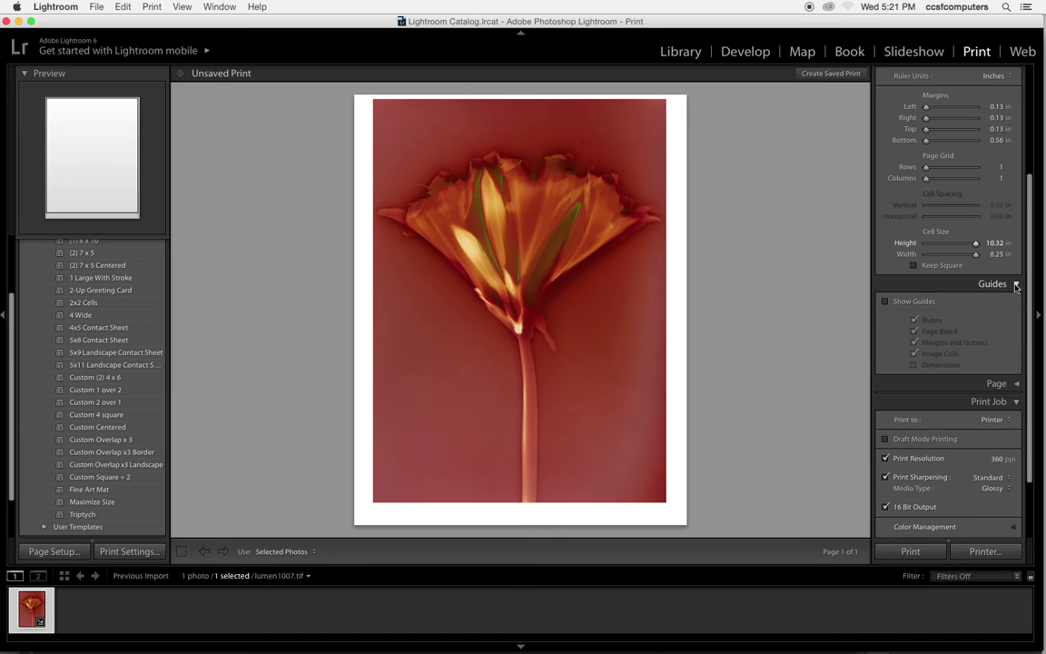
{"action": "left_click", "coordinate": [885, 301]}
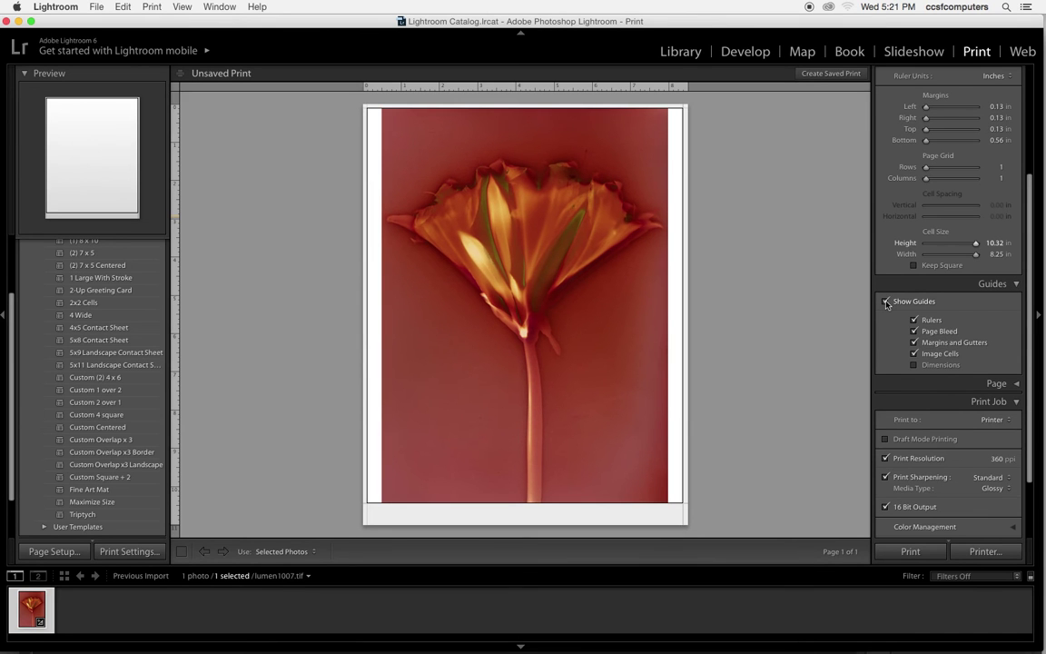
{"action": "left_click", "coordinate": [886, 302]}
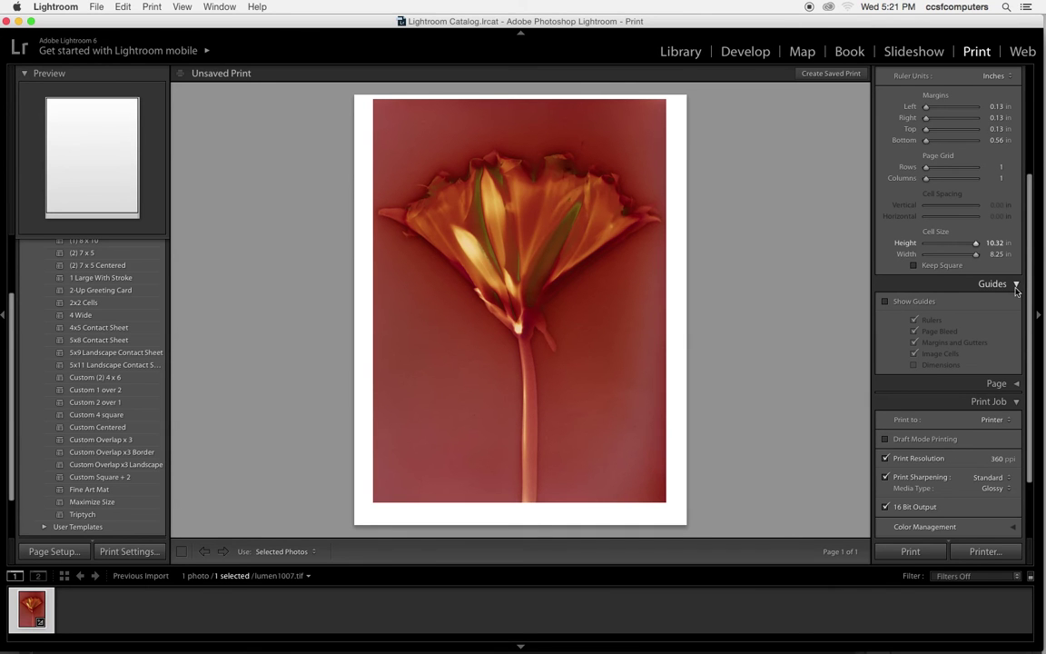
{"action": "left_click", "coordinate": [885, 302]}
{"action": "left_click", "coordinate": [886, 302]}
{"action": "left_click", "coordinate": [885, 303]}
{"action": "left_click", "coordinate": [885, 302]}
{"action": "left_click", "coordinate": [1016, 285]}
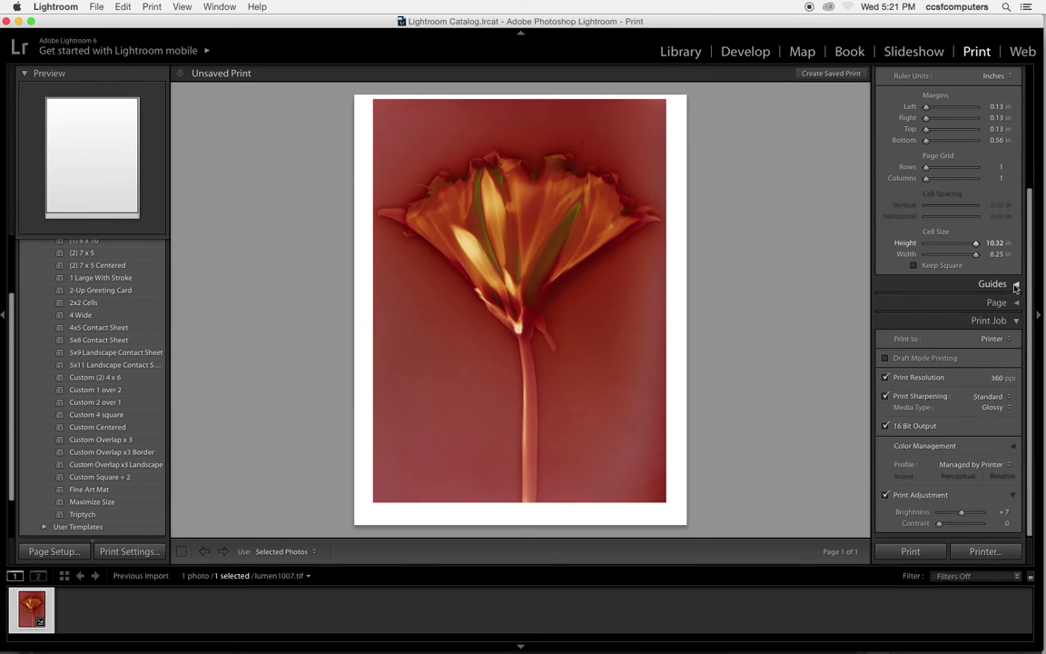
Leave the Identity Plate off in the Page panel and reveal the Print Job settings
{"action": "left_click", "coordinate": [1016, 303]}
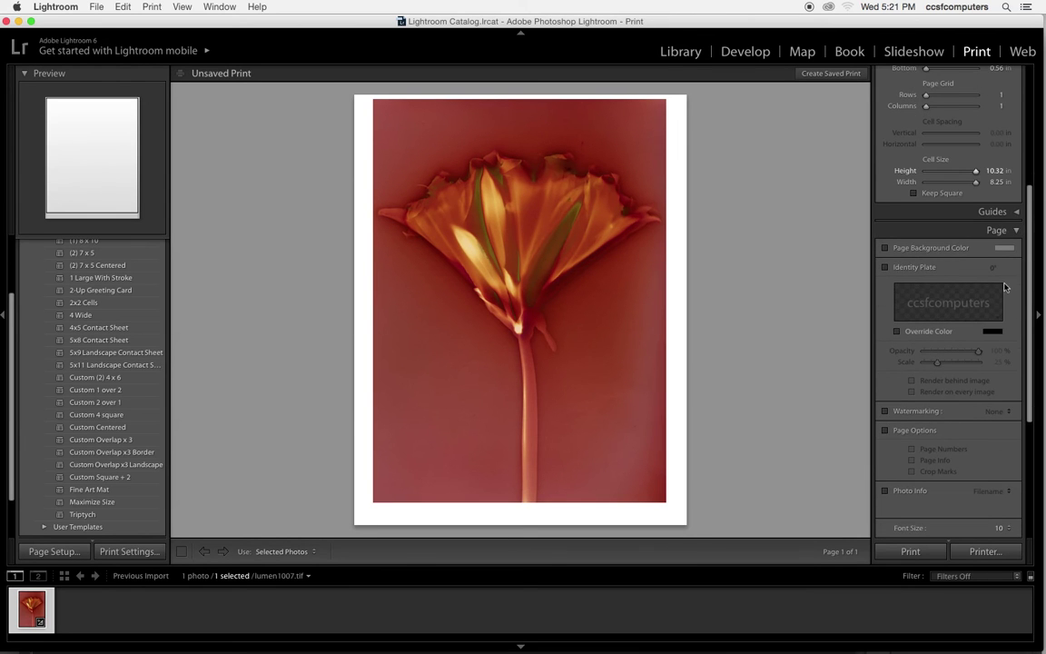
{"action": "left_click", "coordinate": [886, 267]}
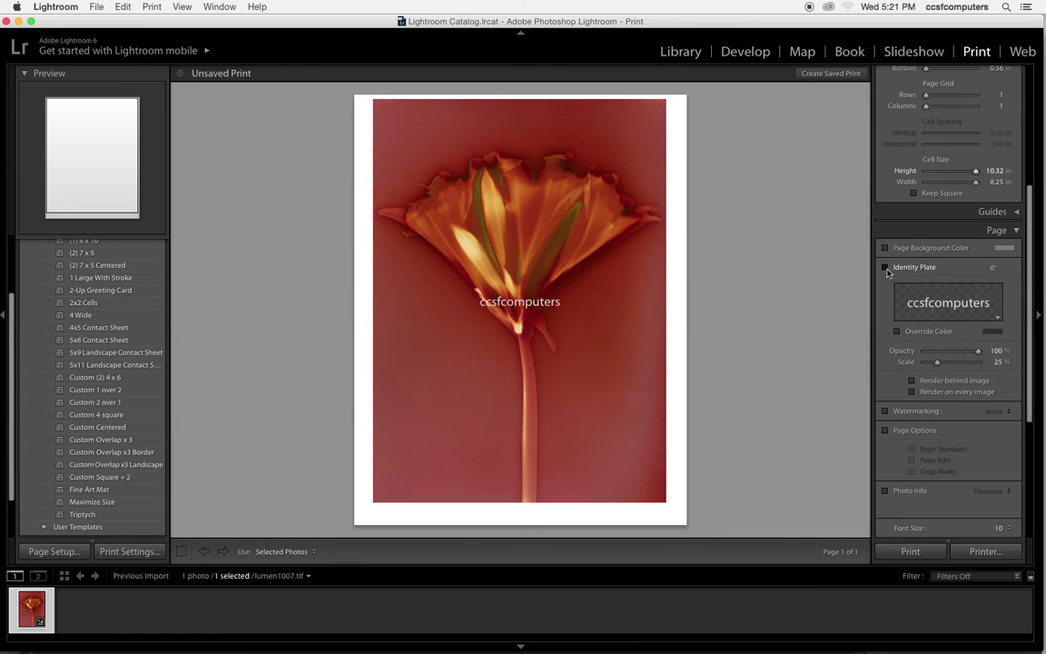
{"action": "left_click", "coordinate": [885, 267]}
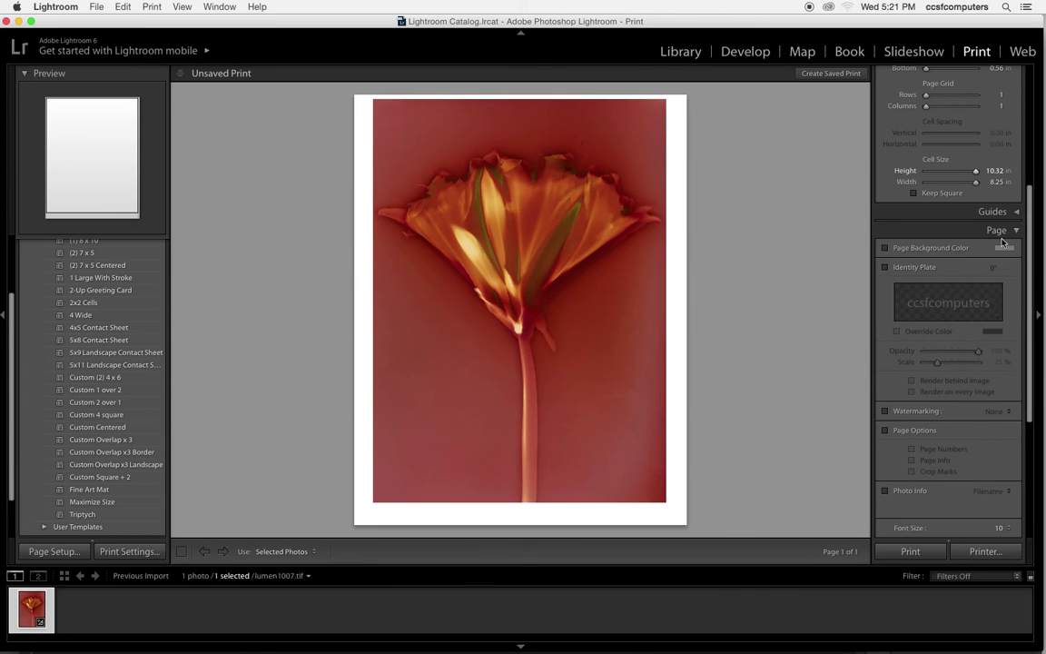
{"action": "scroll", "coordinate": [954, 364], "scroll_direction": "down", "scroll_amount": 3}
{"action": "left_click", "coordinate": [955, 320]}
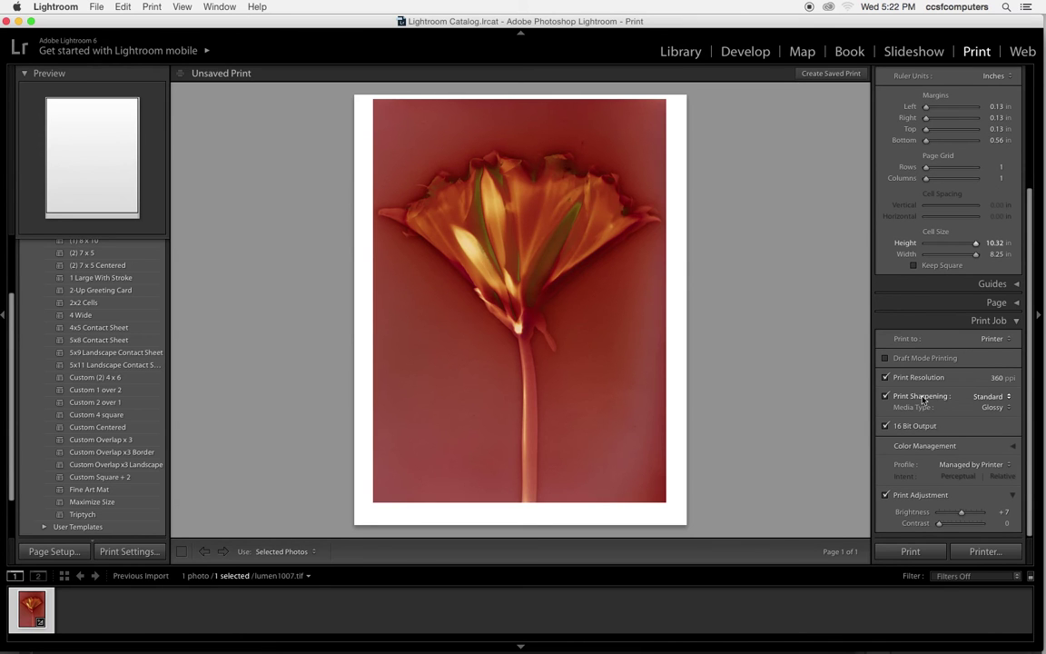
Confirm Standard print sharpening, Glossy media and Managed by Printer colour, then reopen the Profile list
{"action": "left_click", "coordinate": [986, 397]}
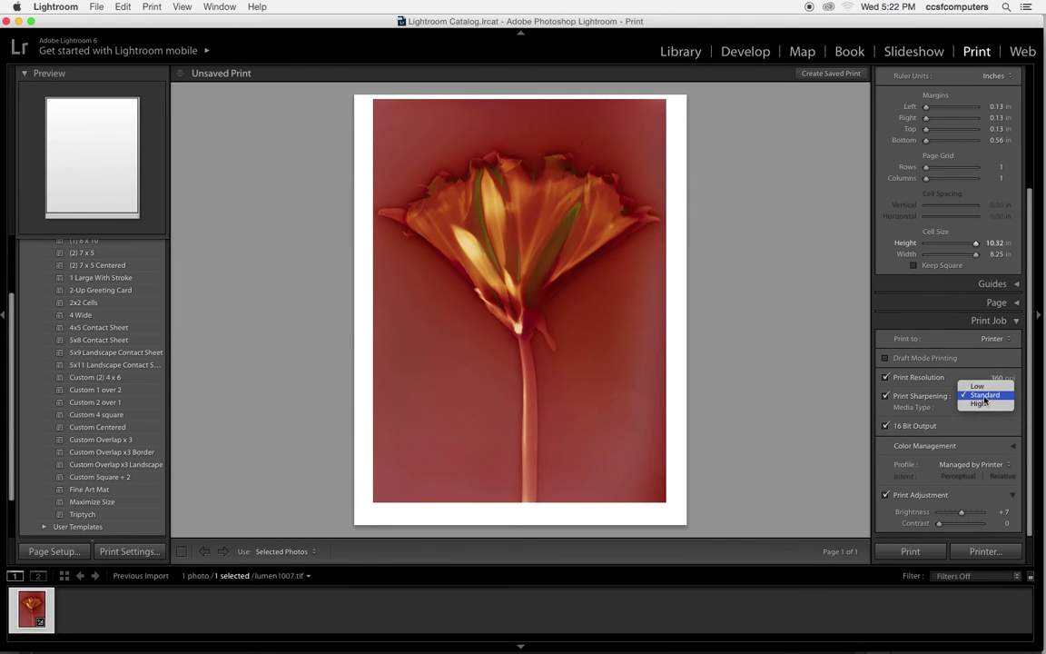
{"action": "left_click", "coordinate": [985, 396]}
{"action": "left_click", "coordinate": [1002, 408]}
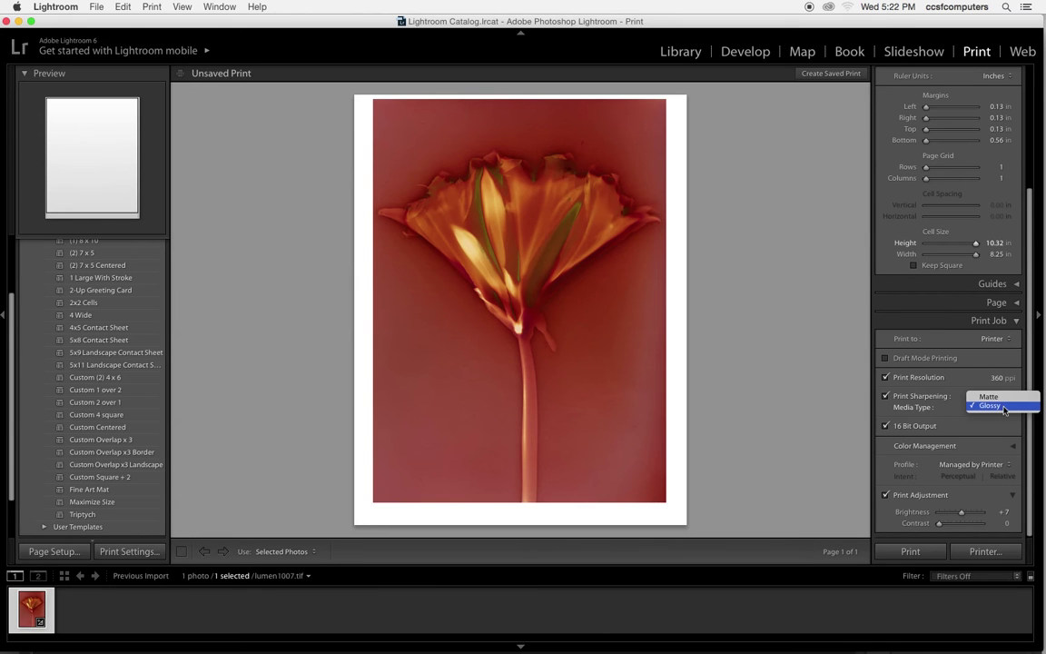
{"action": "left_click", "coordinate": [1003, 409]}
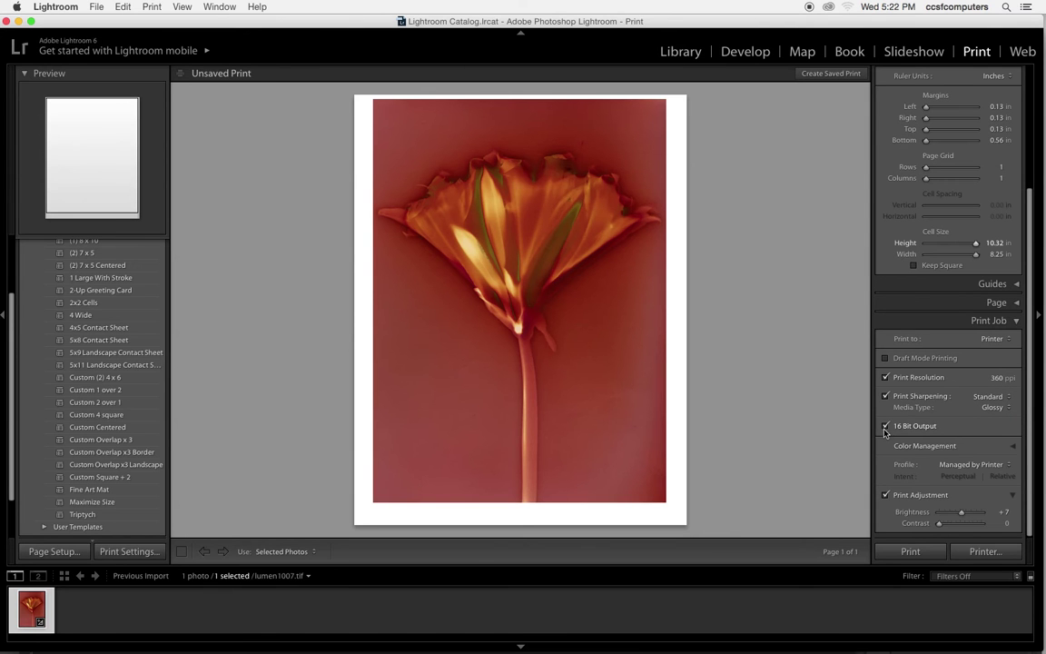
{"action": "left_click", "coordinate": [976, 464]}
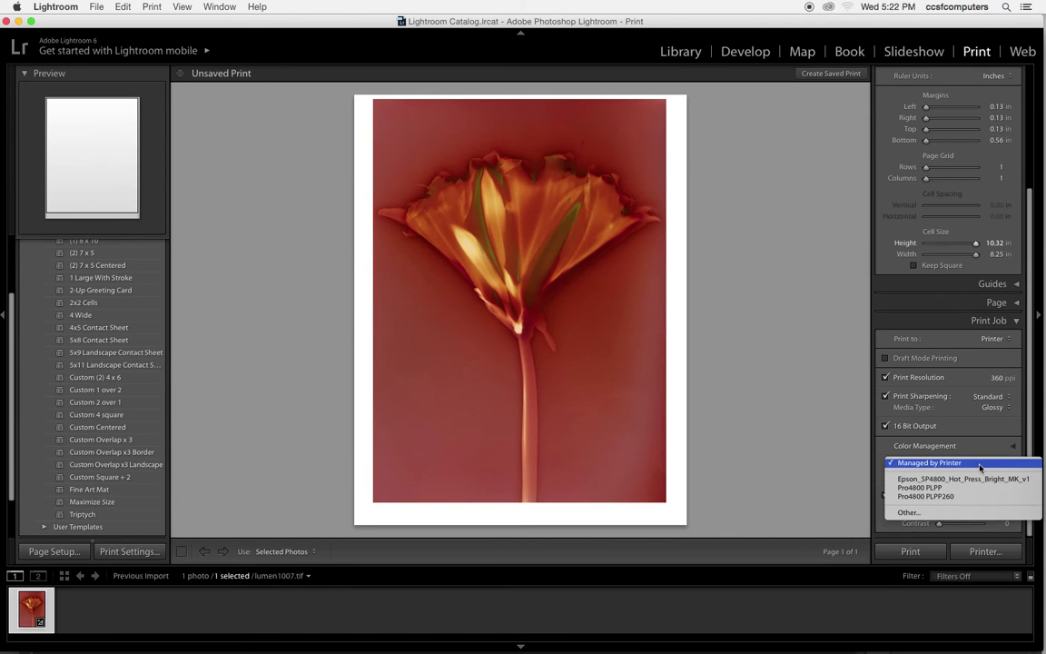
{"action": "left_click", "coordinate": [980, 464]}
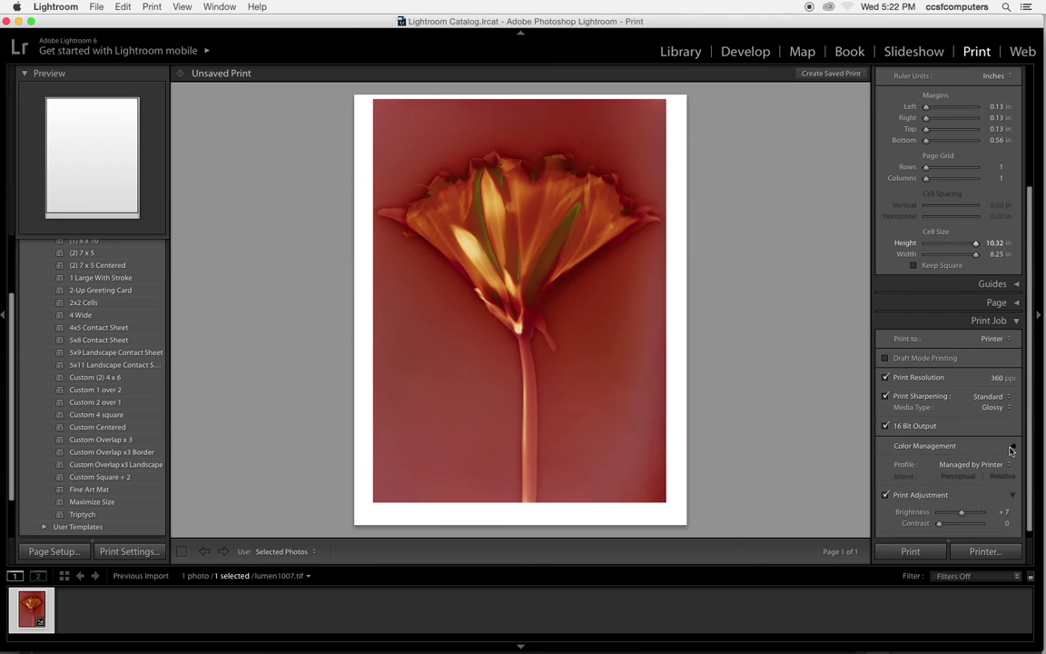
{"action": "scroll", "coordinate": [926, 386], "scroll_direction": "down", "scroll_amount": 2}
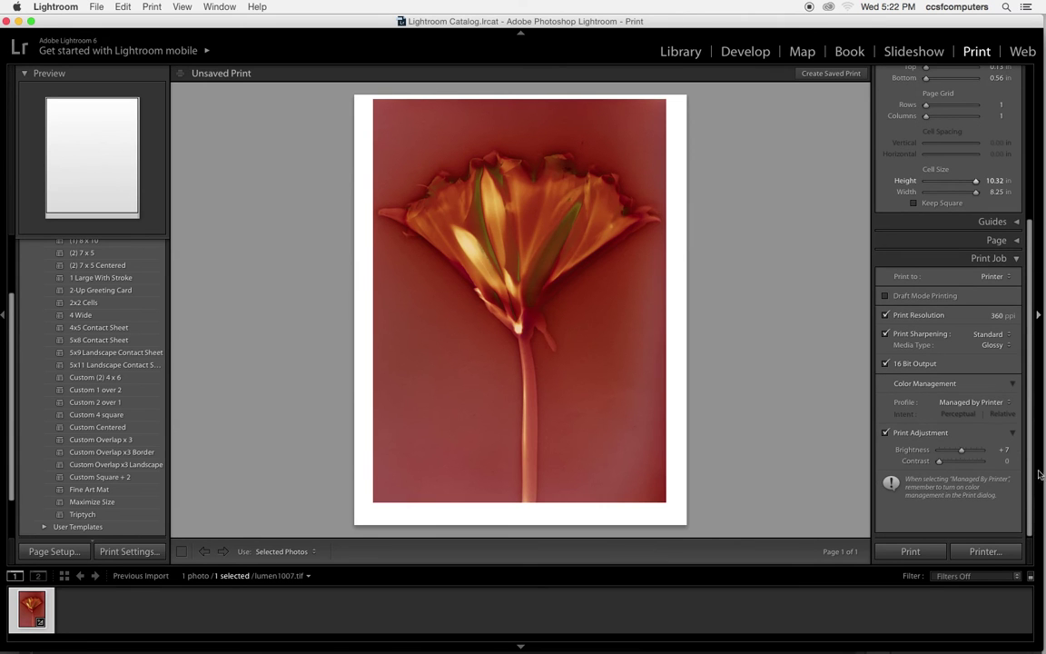
{"action": "left_click", "coordinate": [999, 402]}
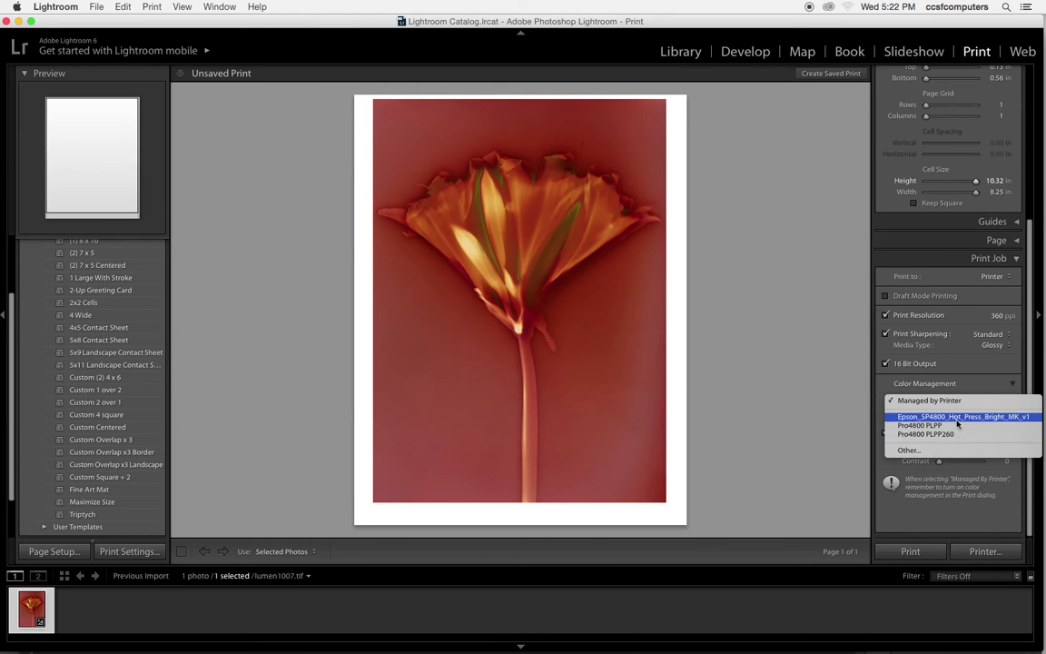
In Choose Profiles, keep Pro4800 PLPP260 and Exhibition Fiber PK, dropping Pro4800 PLPP and Hot Press Bright MK
{"action": "left_click", "coordinate": [949, 451]}
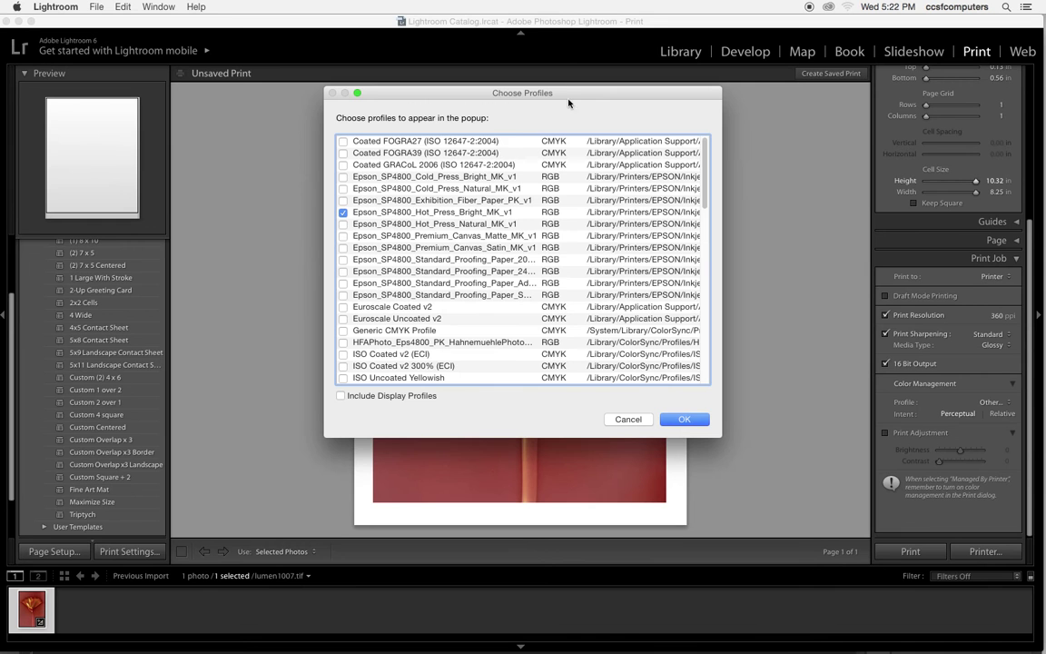
{"action": "left_click_drag", "start_coordinate": [513, 93], "coordinate": [510, 81]}
{"action": "left_click_drag", "start_coordinate": [701, 157], "coordinate": [697, 271]}
{"action": "scroll", "coordinate": [697, 270], "scroll_direction": "down", "scroll_amount": 1}
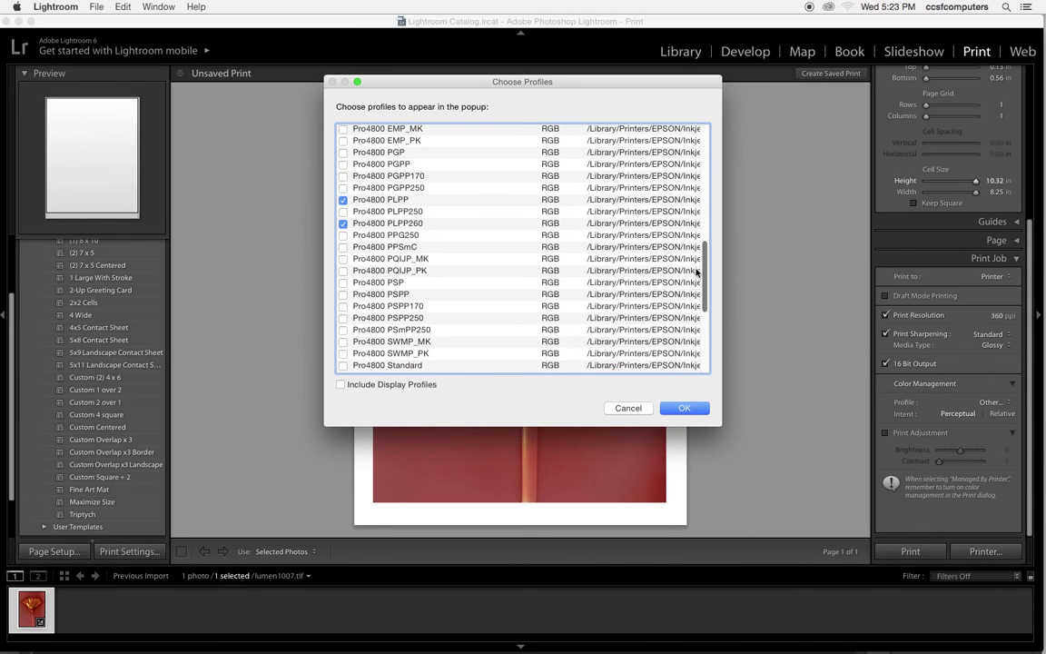
{"action": "scroll", "coordinate": [698, 270], "scroll_direction": "down", "scroll_amount": 1}
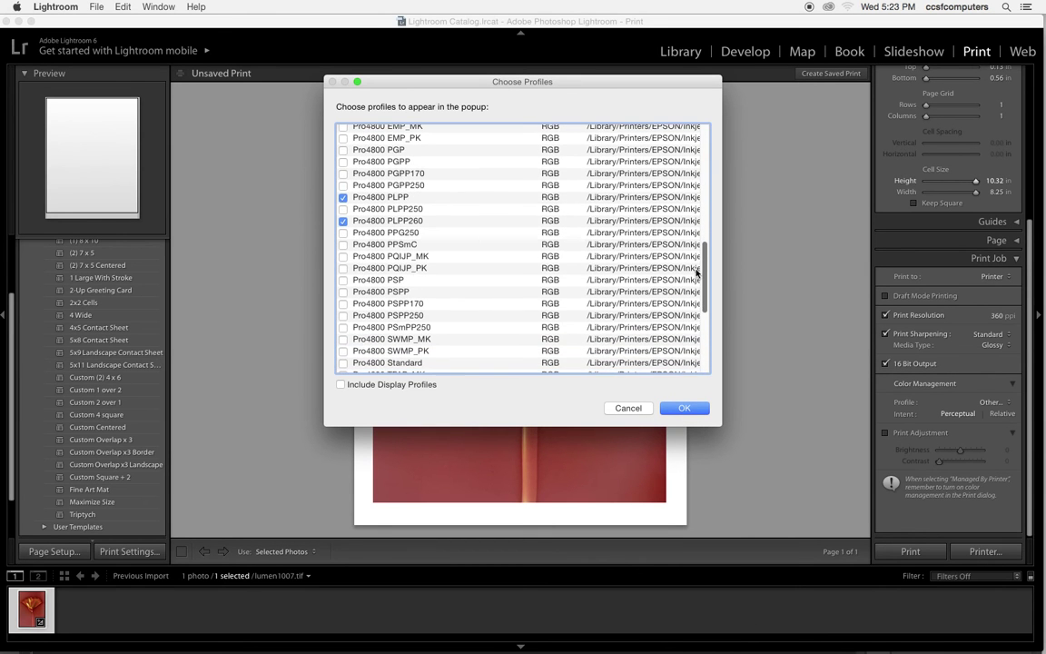
{"action": "left_click", "coordinate": [342, 220]}
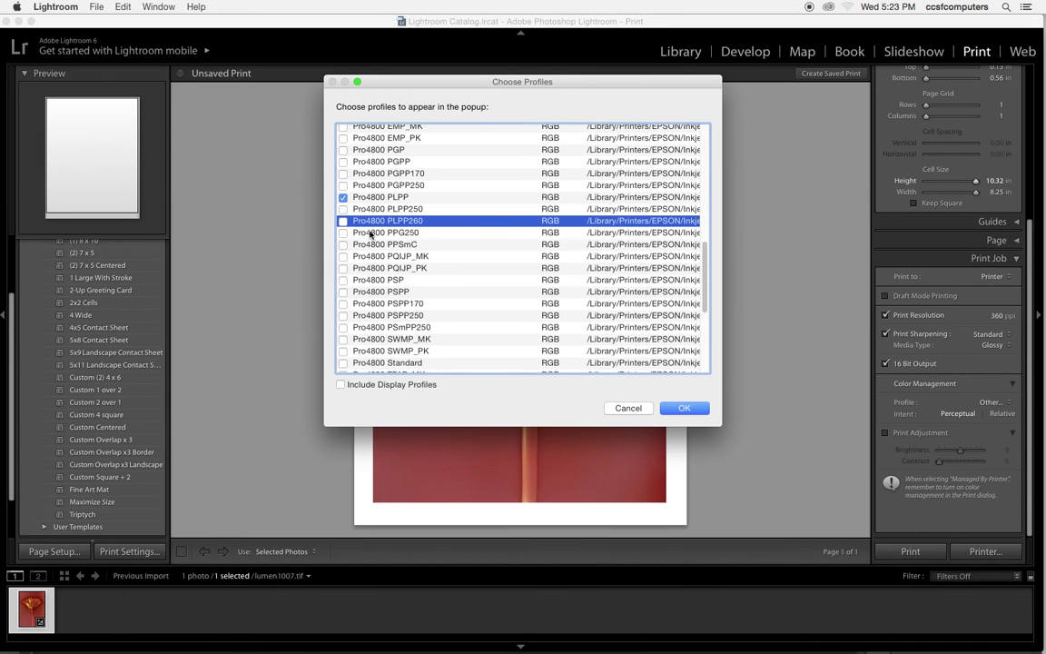
{"action": "left_click", "coordinate": [343, 220]}
{"action": "left_click", "coordinate": [342, 197]}
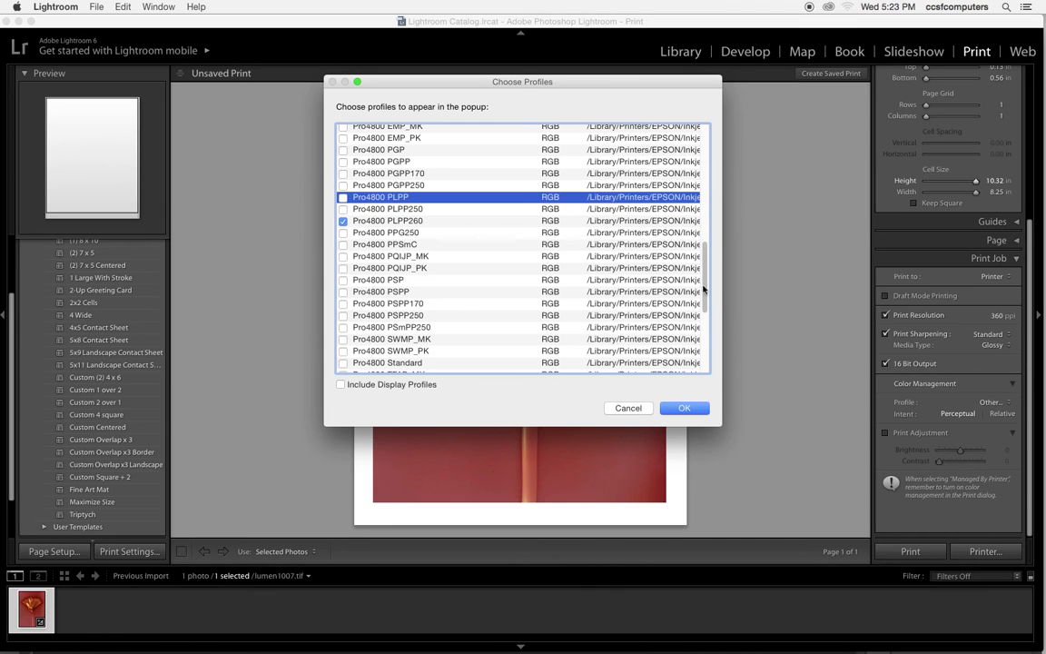
{"action": "left_click_drag", "start_coordinate": [702, 289], "coordinate": [702, 386]}
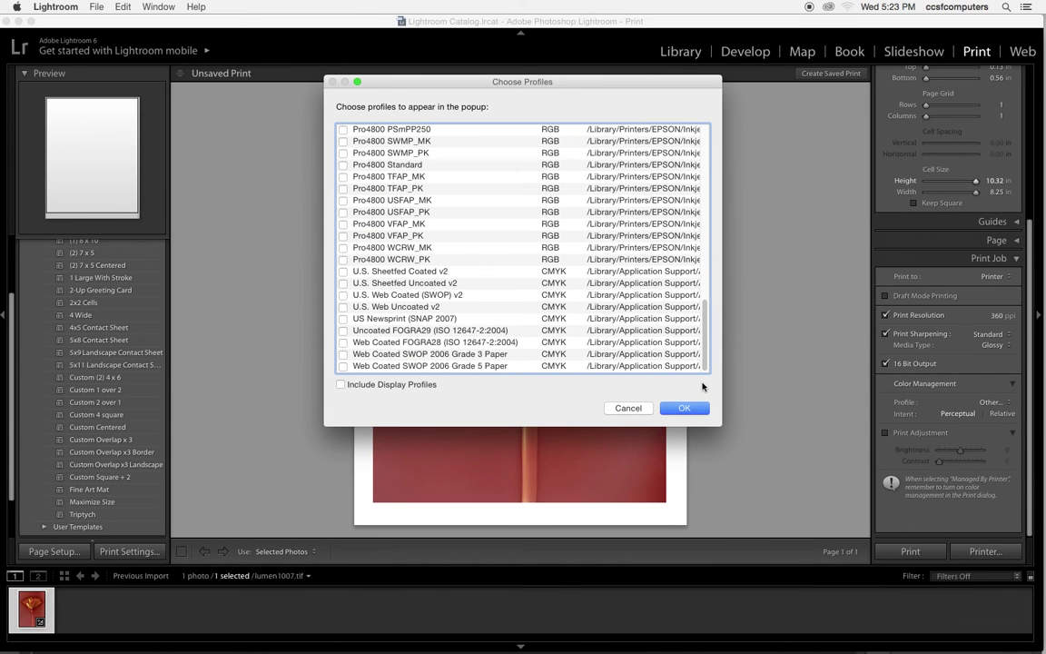
{"action": "left_click_drag", "start_coordinate": [704, 317], "coordinate": [674, 128]}
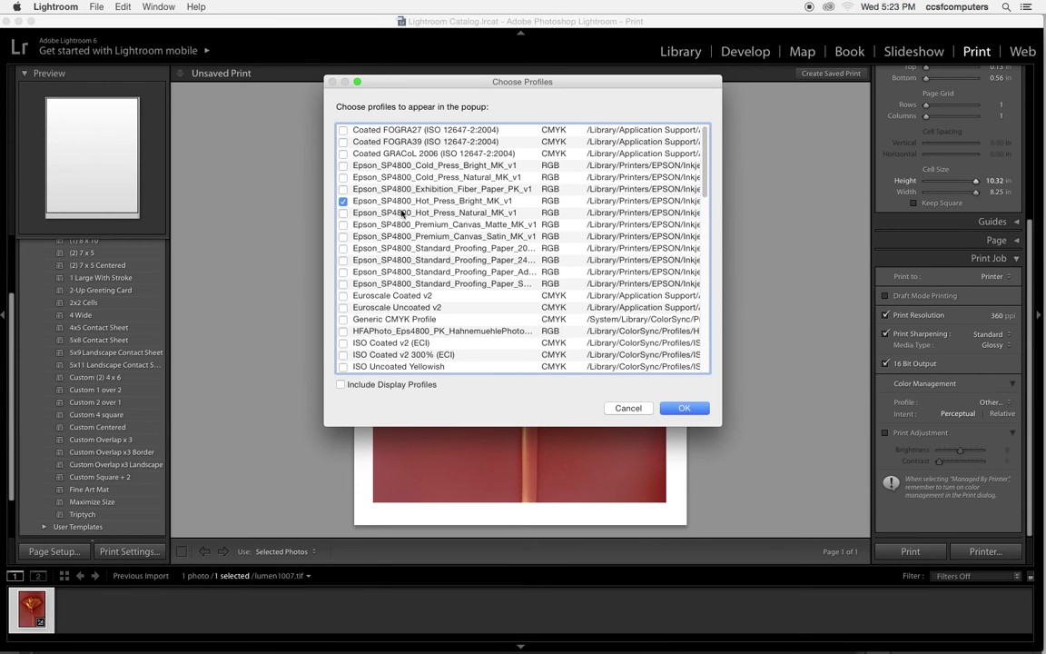
{"action": "left_click", "coordinate": [343, 202]}
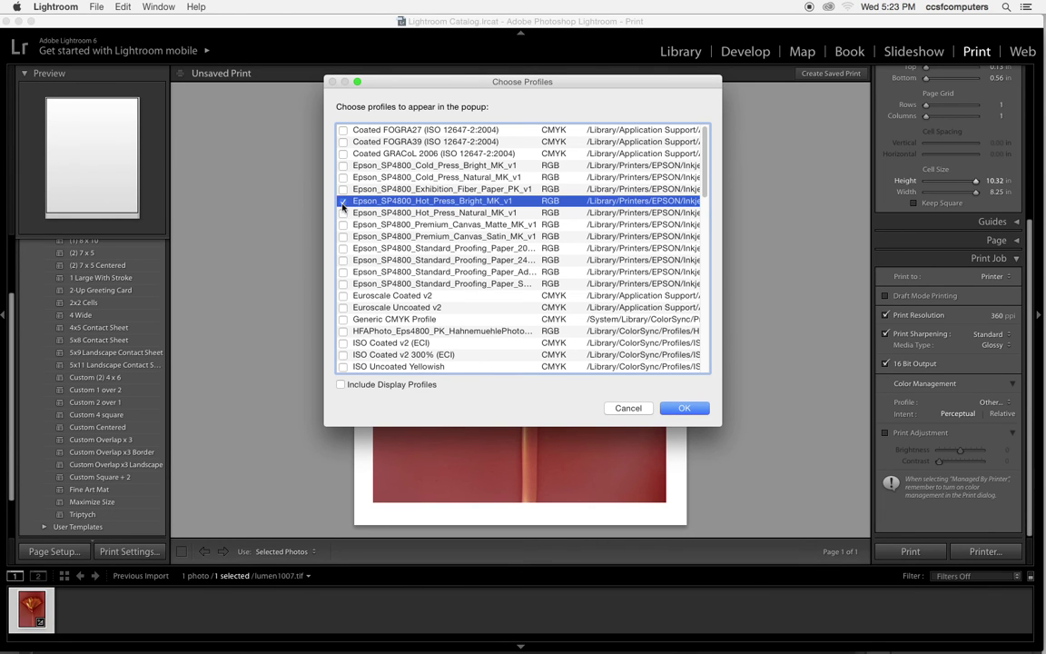
{"action": "left_click", "coordinate": [342, 189]}
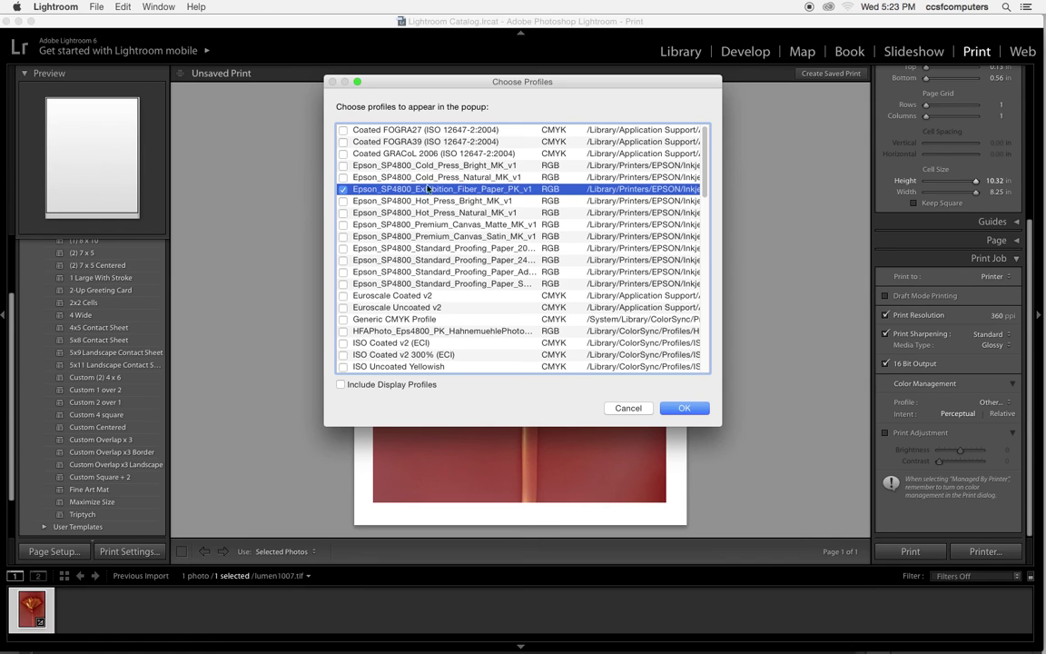
{"action": "left_click", "coordinate": [683, 407]}
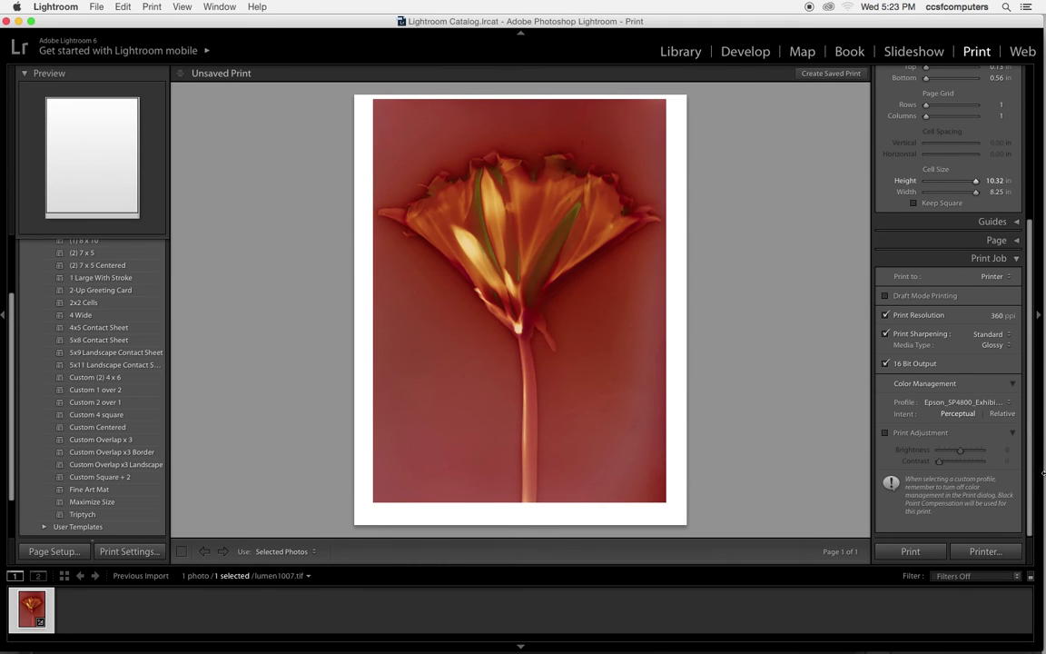
Select Pro4800 PLPP260 as the print profile and open the Print dialog with Cmd+P
{"action": "left_click", "coordinate": [985, 402]}
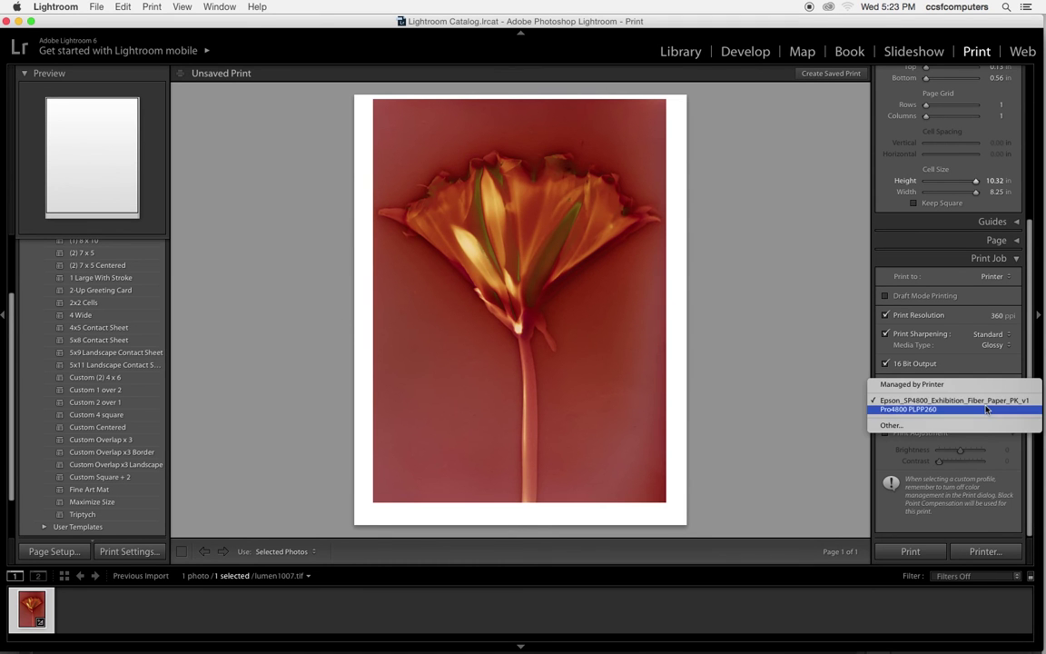
{"action": "left_click", "coordinate": [1036, 410]}
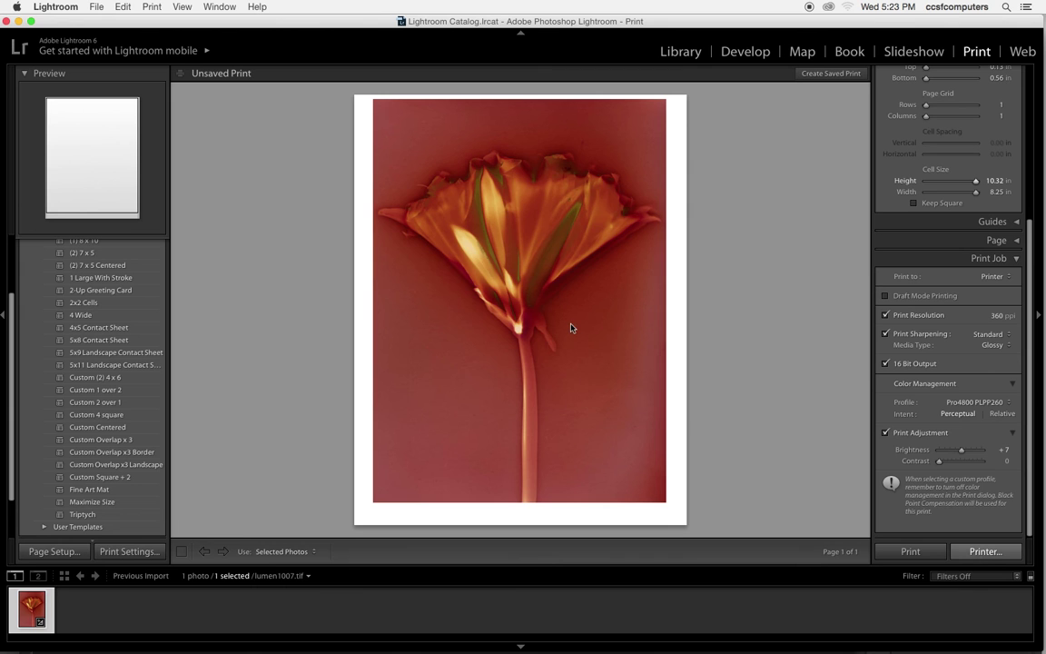
{"action": "key", "text": "super+p"}
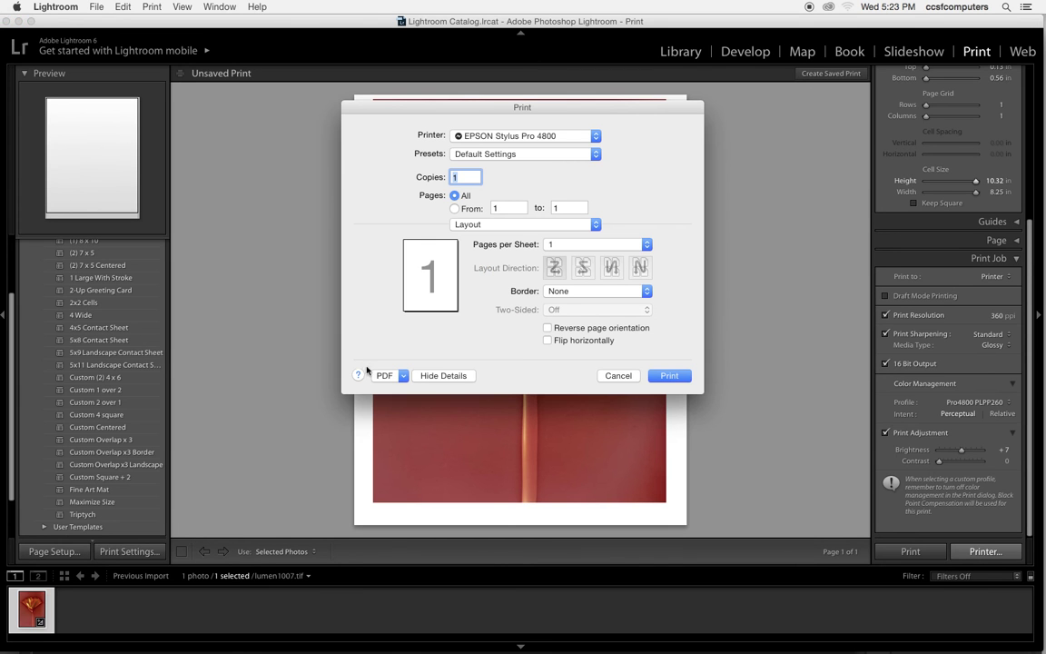
Show the Print Settings pane and keep paper feeding from the Paper Tray
{"action": "left_click", "coordinate": [534, 227]}
{"action": "left_click", "coordinate": [653, 196]}
{"action": "left_click", "coordinate": [459, 222]}
{"action": "left_click", "coordinate": [500, 277]}
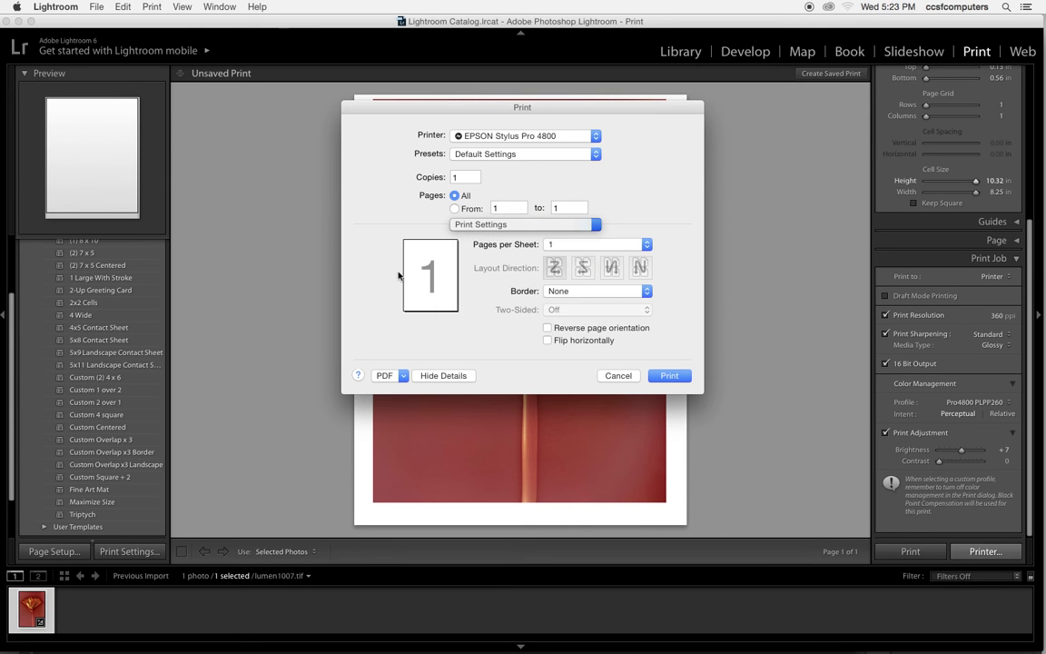
{"action": "left_click_drag", "start_coordinate": [438, 114], "coordinate": [415, 64]}
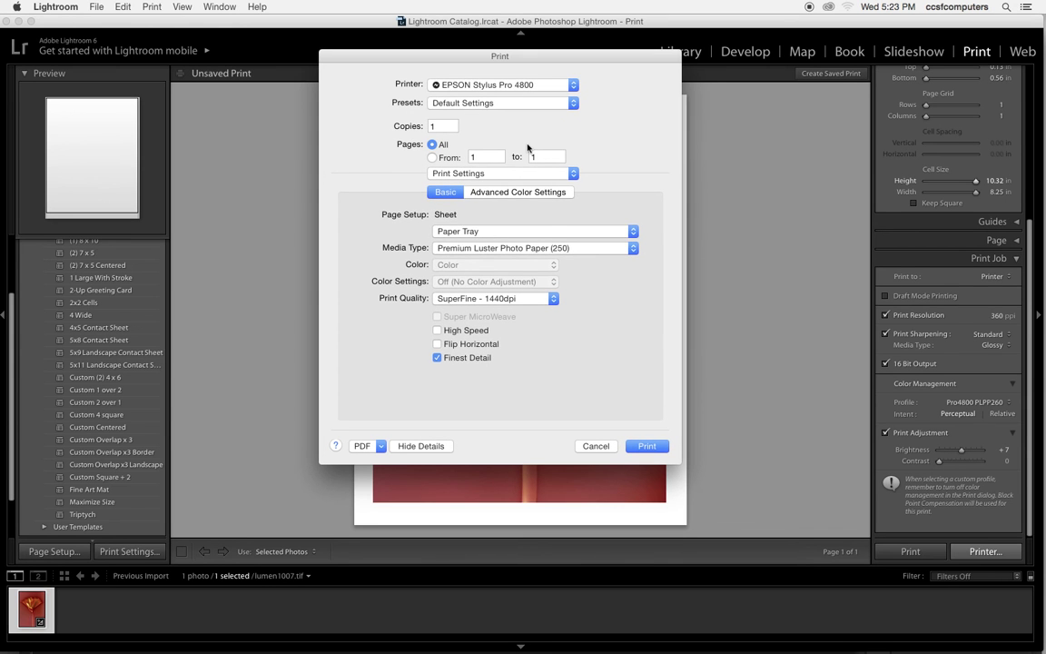
{"action": "left_click", "coordinate": [510, 233]}
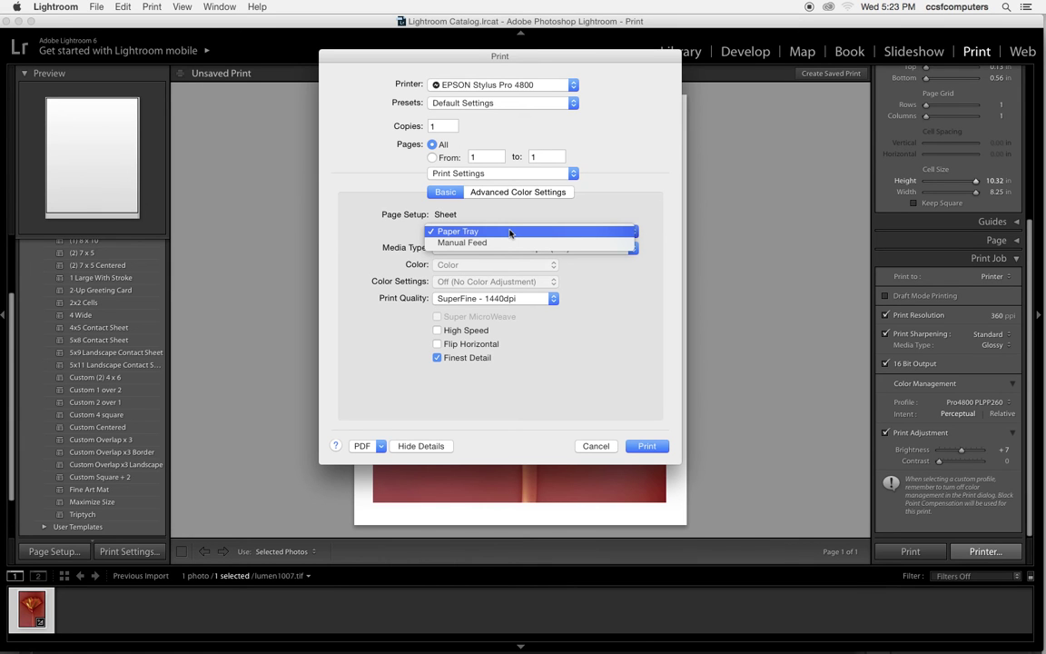
{"action": "left_click", "coordinate": [509, 233]}
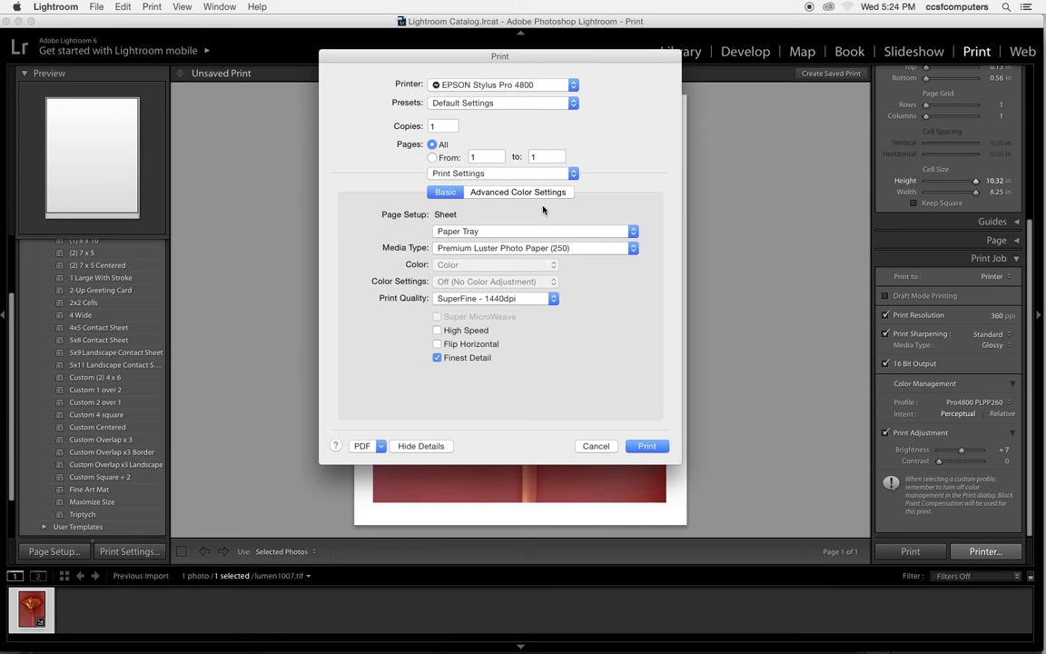
Keep Premium Luster Photo Paper (250) as media with SuperFine - 1440dpi print quality
{"action": "left_click", "coordinate": [472, 248]}
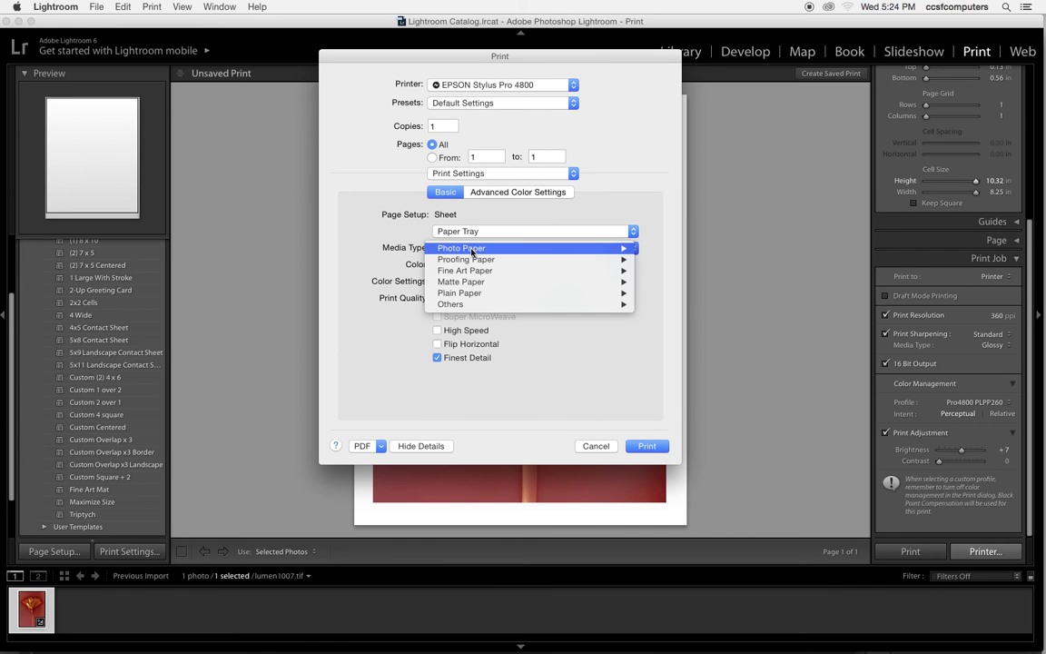
{"action": "mouse_move", "coordinate": [558, 255]}
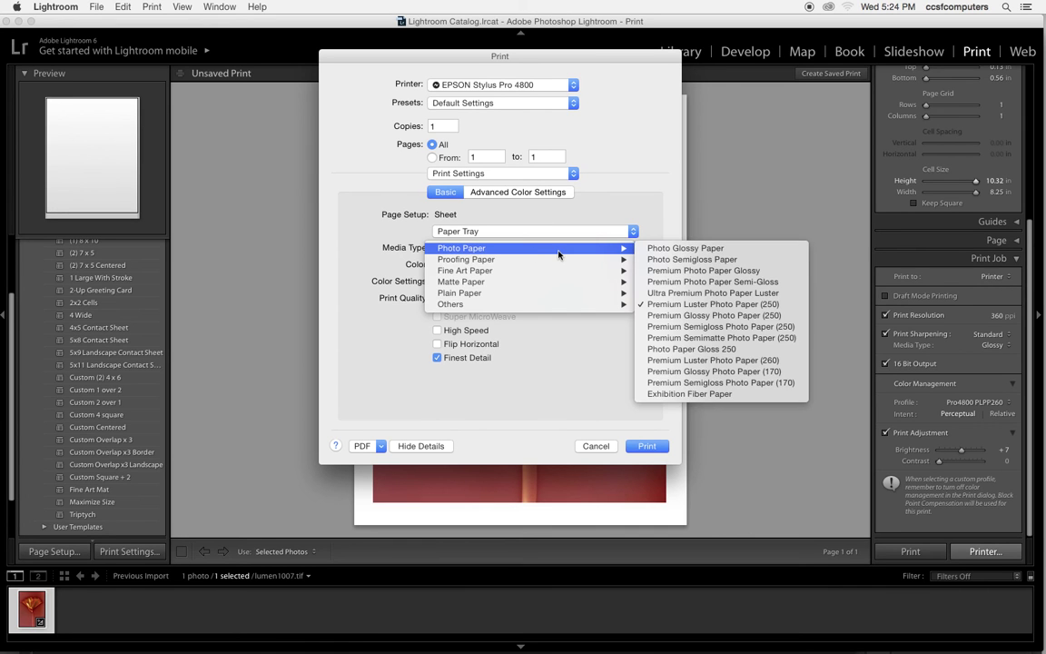
{"action": "left_click", "coordinate": [724, 306]}
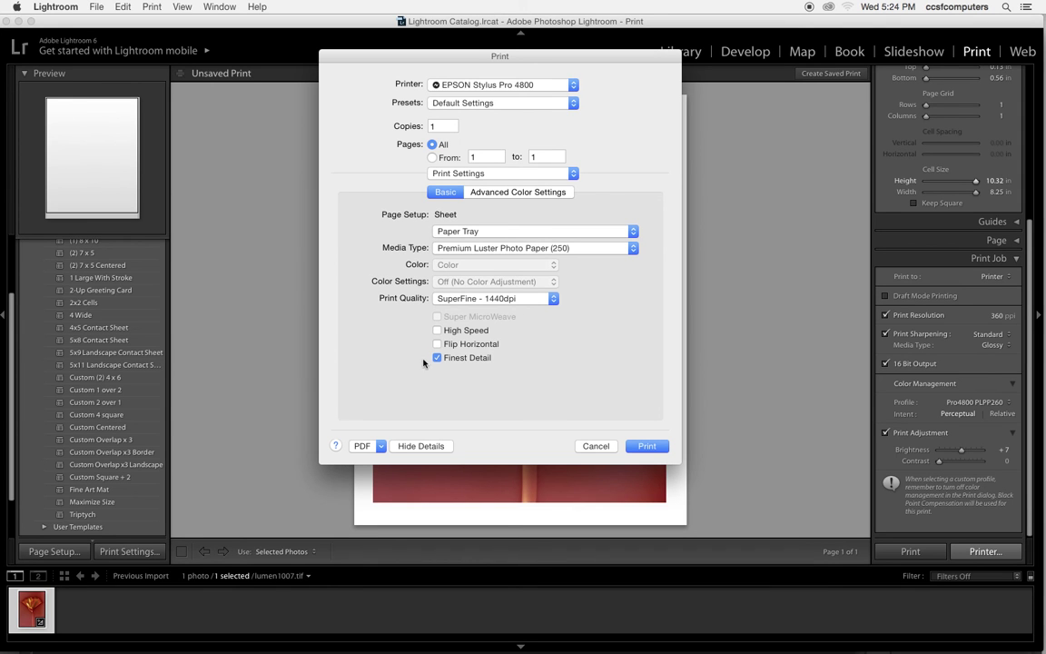
{"action": "left_click", "coordinate": [551, 299]}
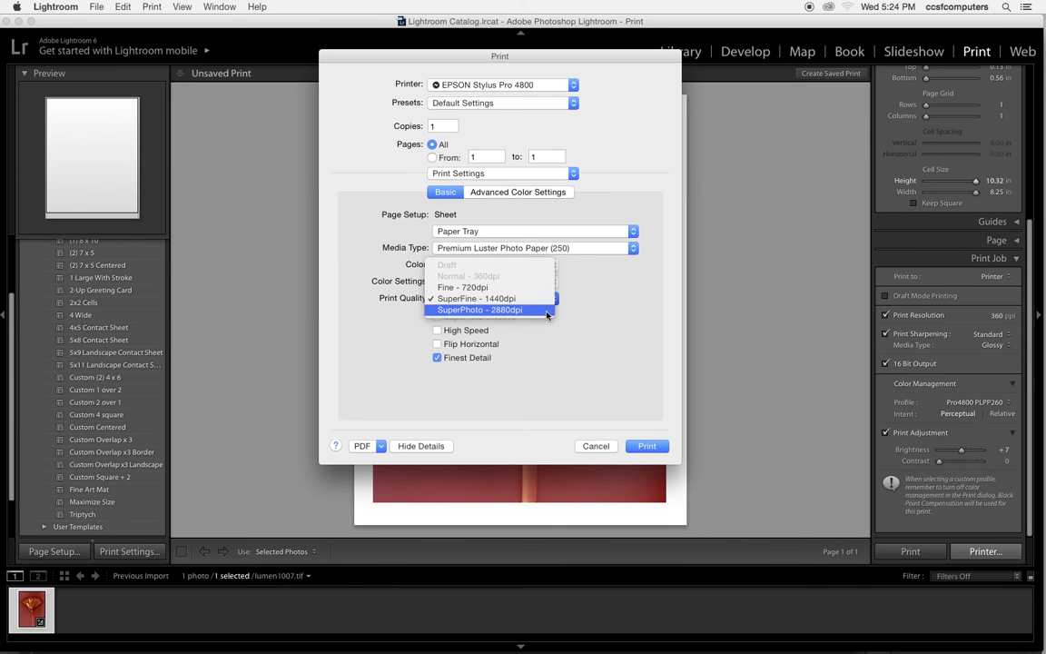
{"action": "left_click", "coordinate": [495, 299]}
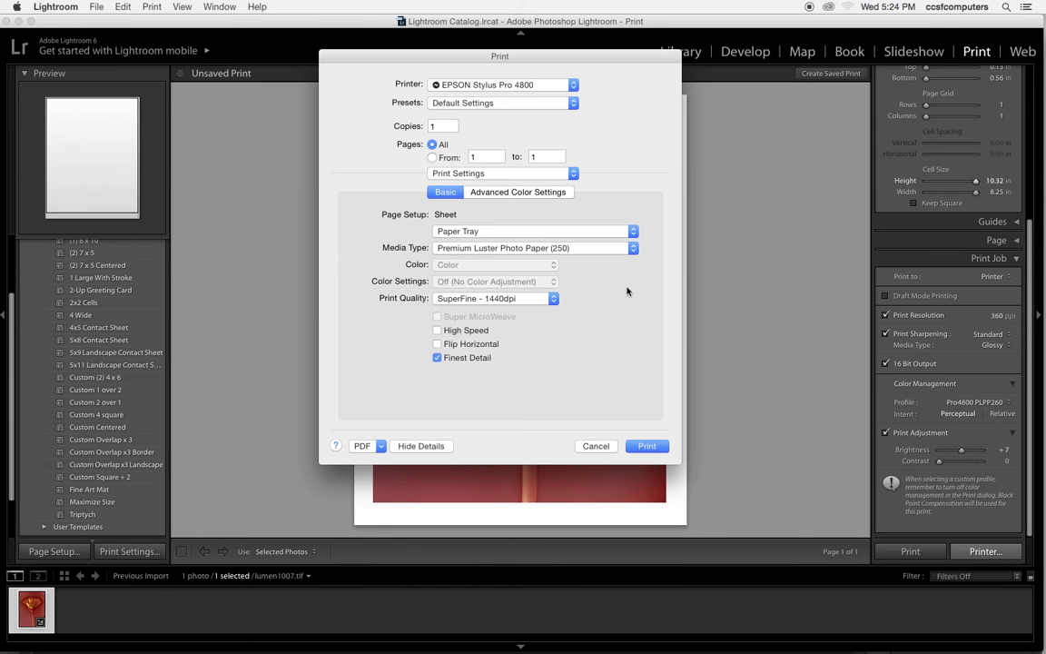
Turn on High Speed printing and recheck the paper source setting
{"action": "left_click", "coordinate": [437, 331]}
{"action": "left_click", "coordinate": [437, 332]}
{"action": "left_click", "coordinate": [437, 333]}
{"action": "left_click", "coordinate": [457, 230]}
{"action": "left_click", "coordinate": [457, 229]}
{"action": "left_click", "coordinate": [462, 173]}
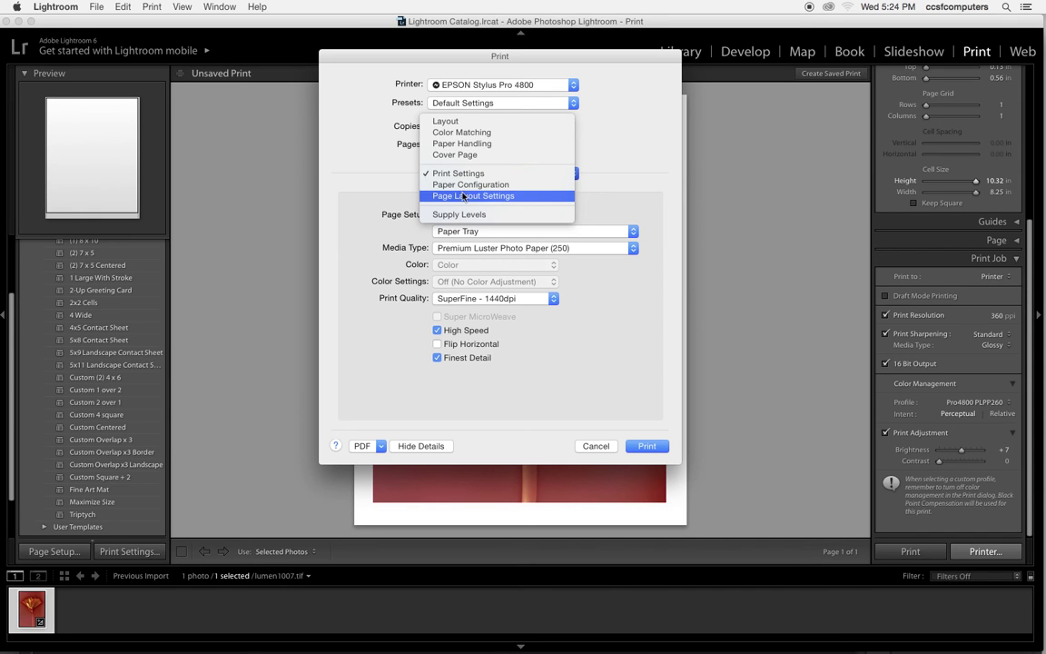
Use ColorSync colour matching, print the photo to the Epson, and return to the Library
{"action": "left_click", "coordinate": [424, 132]}
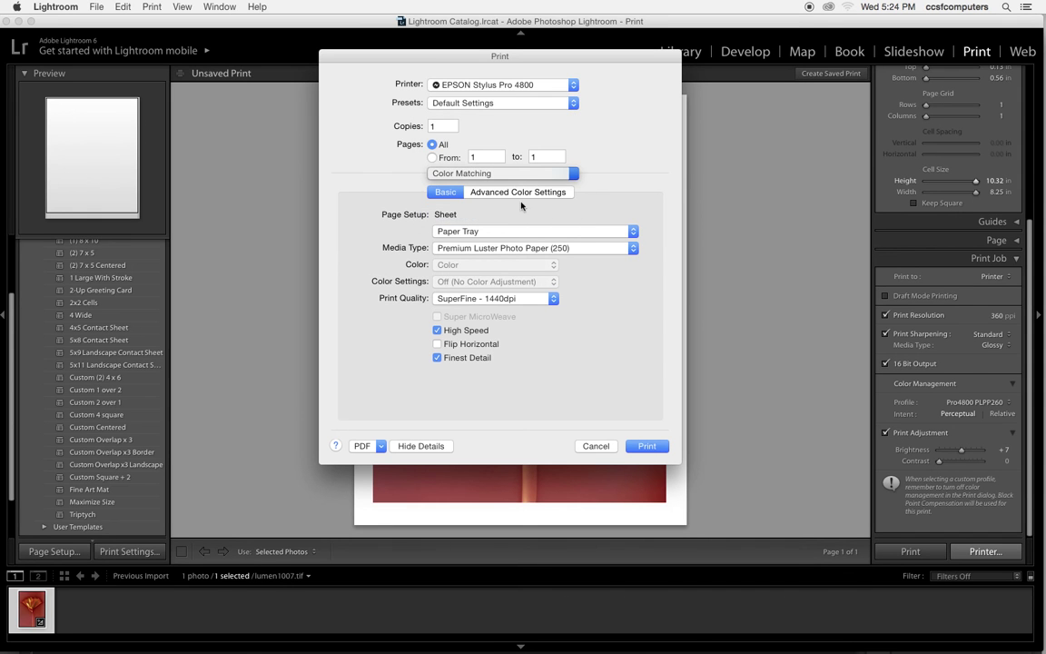
{"action": "left_click", "coordinate": [482, 173]}
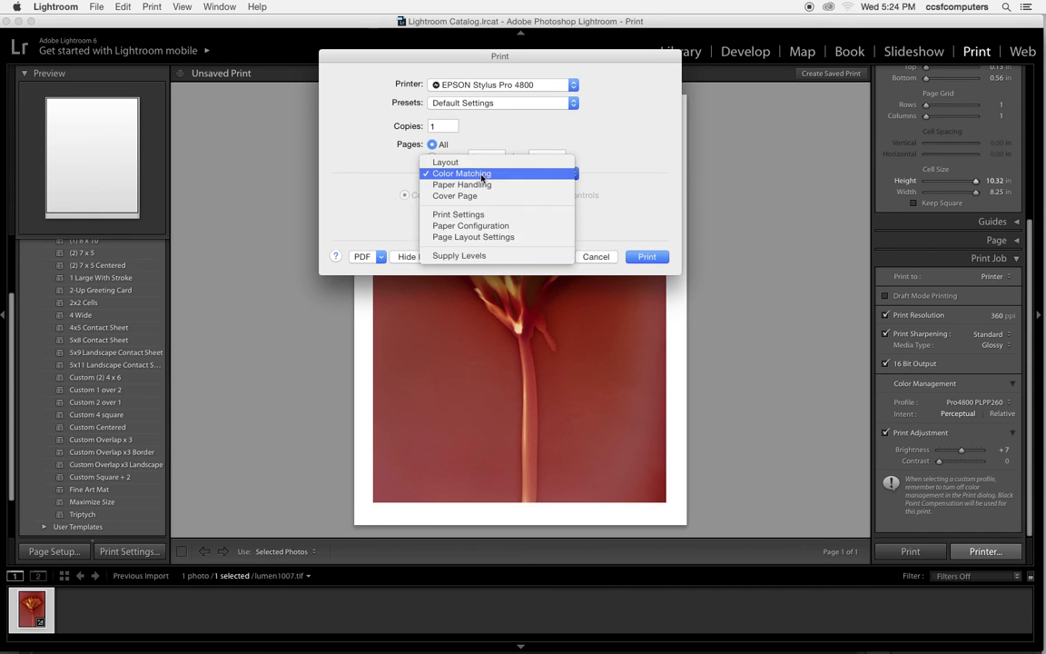
{"action": "left_click", "coordinate": [483, 174]}
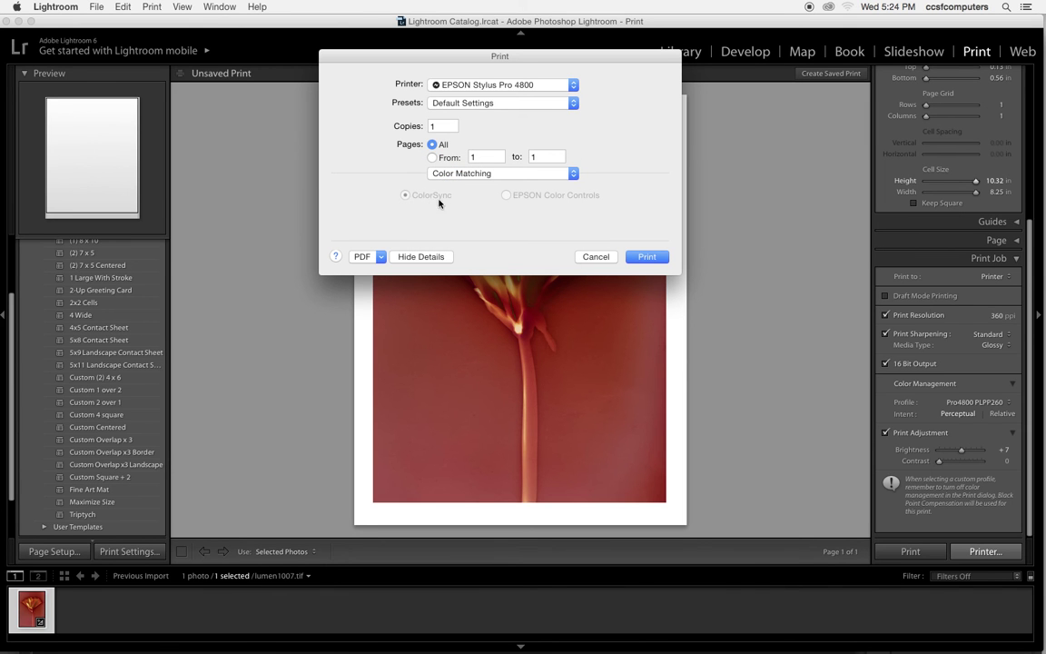
{"action": "left_click", "coordinate": [646, 258]}
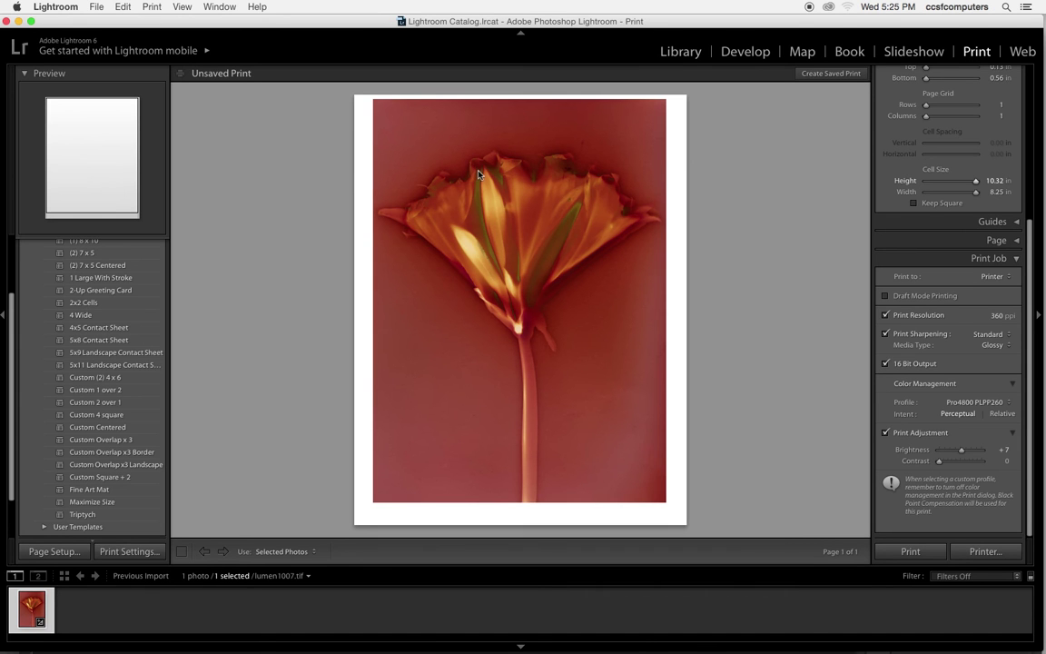
{"action": "left_click", "coordinate": [677, 52]}
Send lumen1007.tif from its context menu to Edit in Adobe Photoshop CC 2015
{"action": "left_click", "coordinate": [403, 154]}
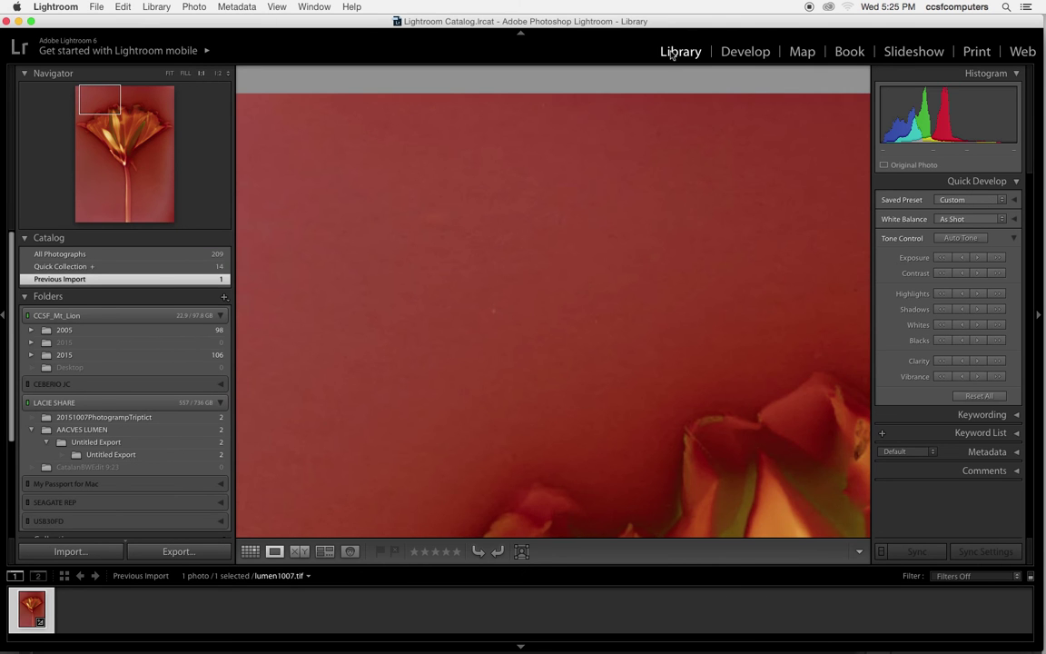
{"action": "left_click", "coordinate": [563, 208]}
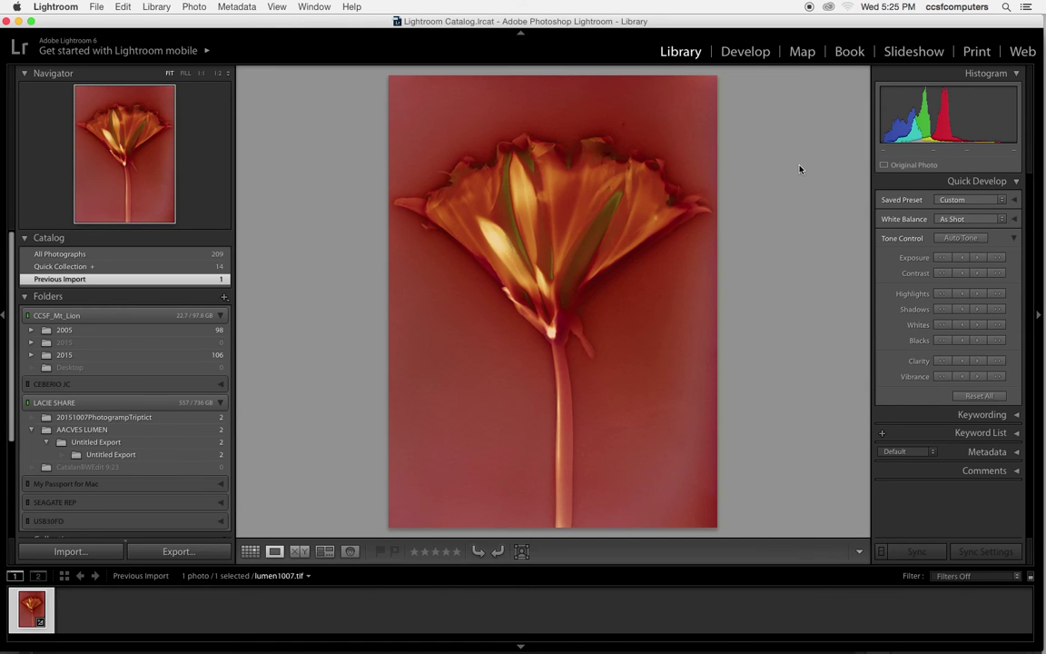
{"action": "right_click", "coordinate": [513, 159]}
{"action": "mouse_move", "coordinate": [547, 244]}
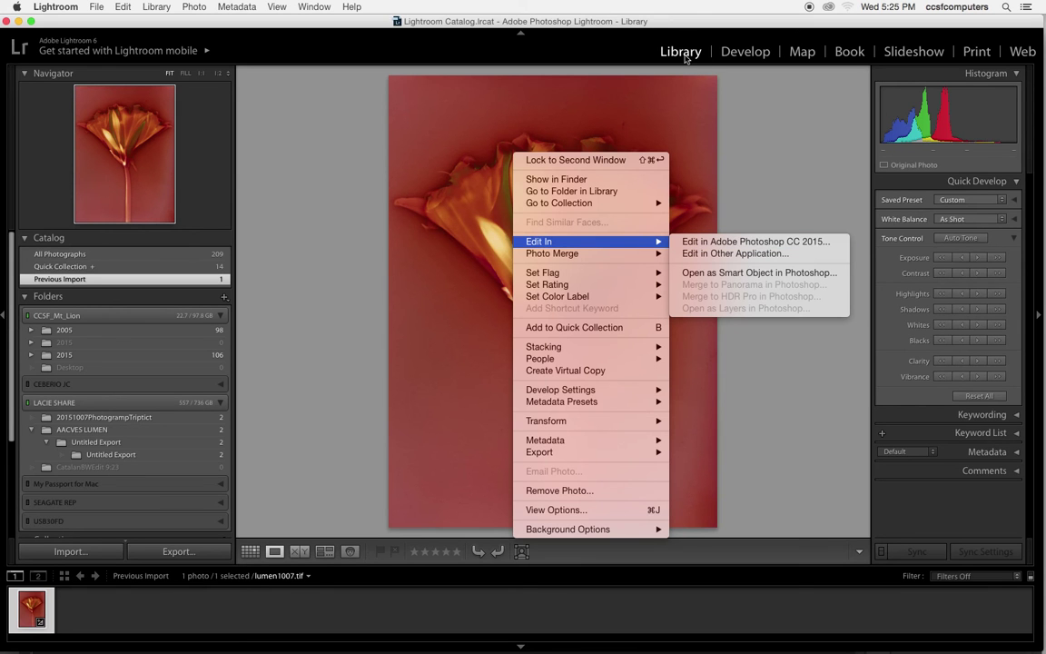
{"action": "left_click", "coordinate": [716, 244]}
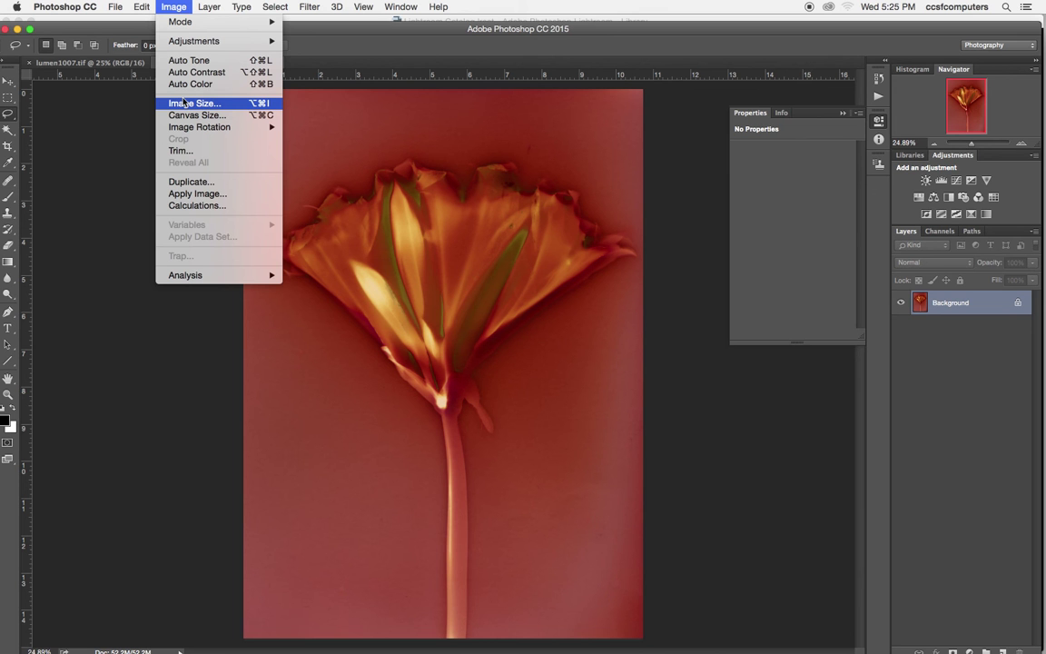
With Resample off, set the image width to 8 inches, giving 11.007 in tall at 321.875 ppi
{"action": "left_click", "coordinate": [184, 102]}
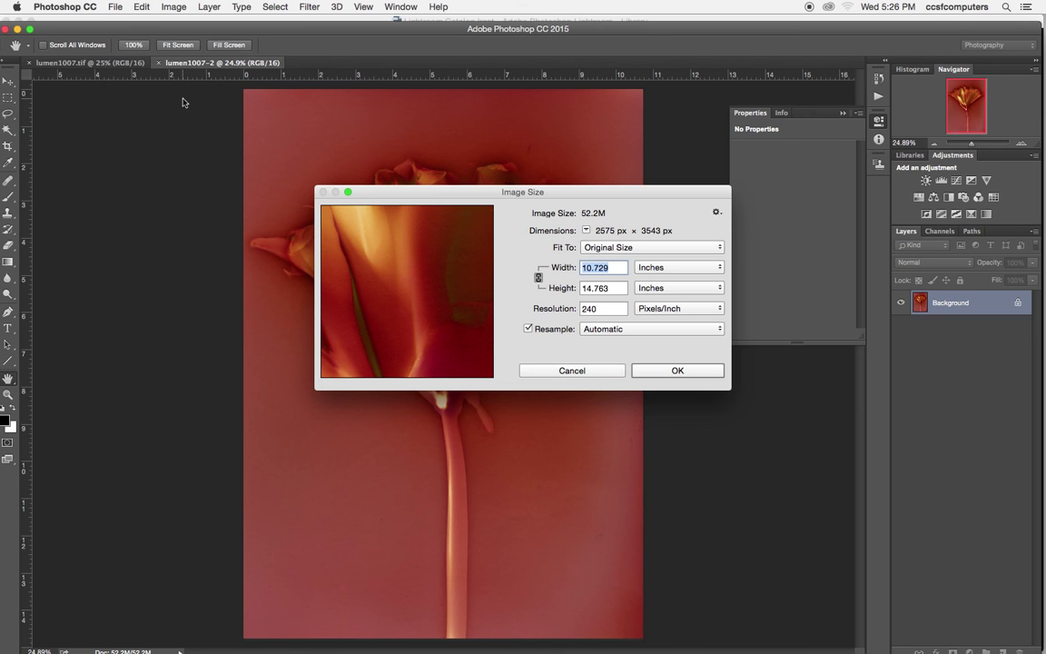
{"action": "type", "text": "8"}
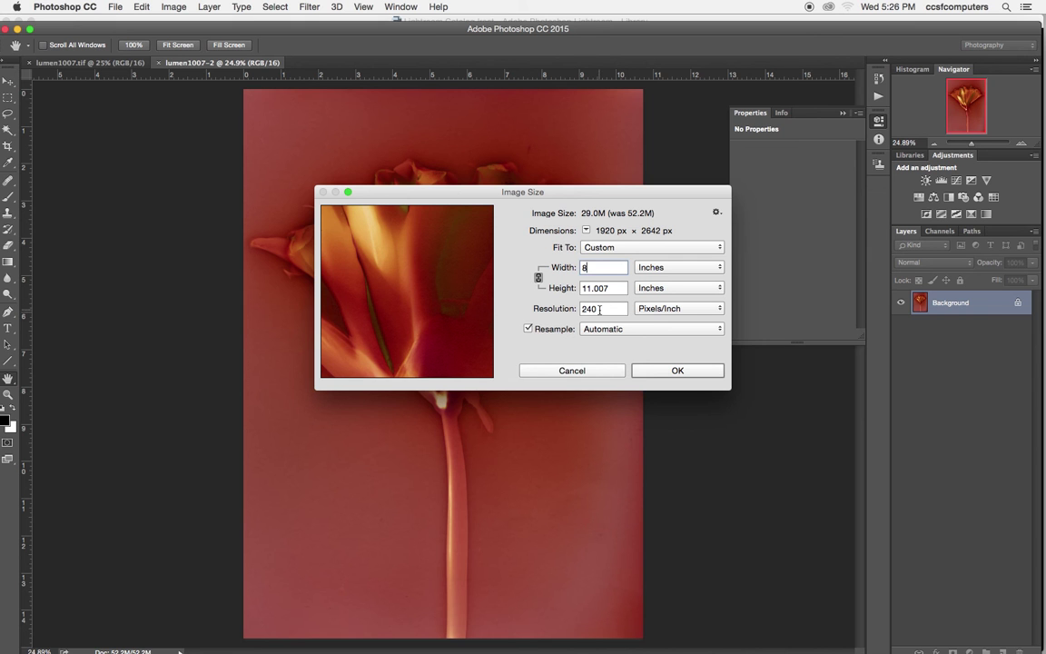
{"action": "left_click", "coordinate": [529, 328]}
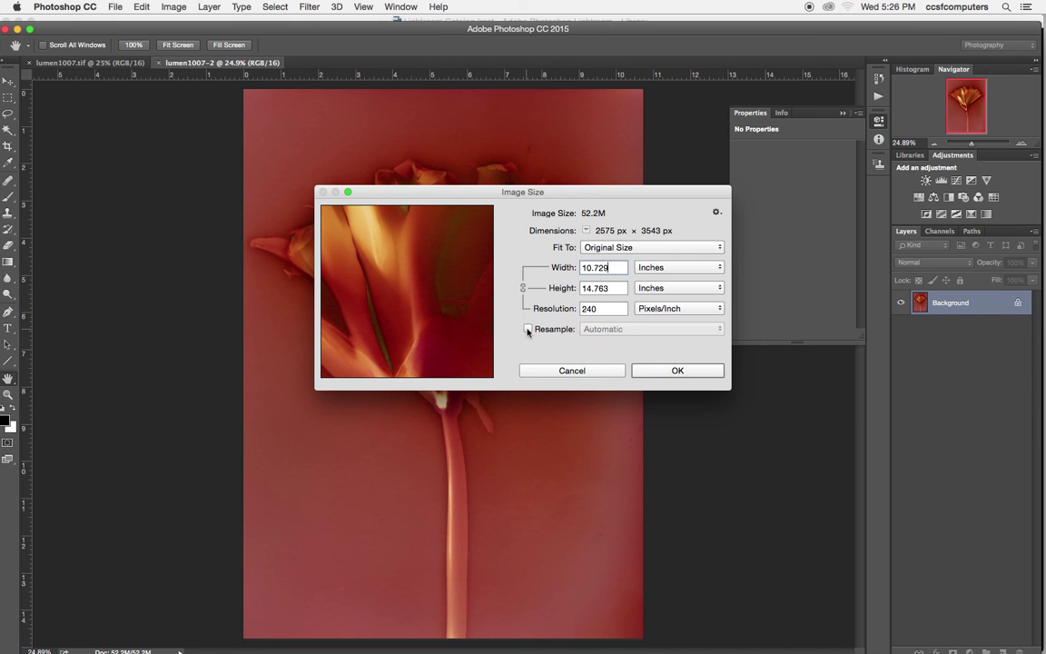
{"action": "double_click", "coordinate": [613, 270]}
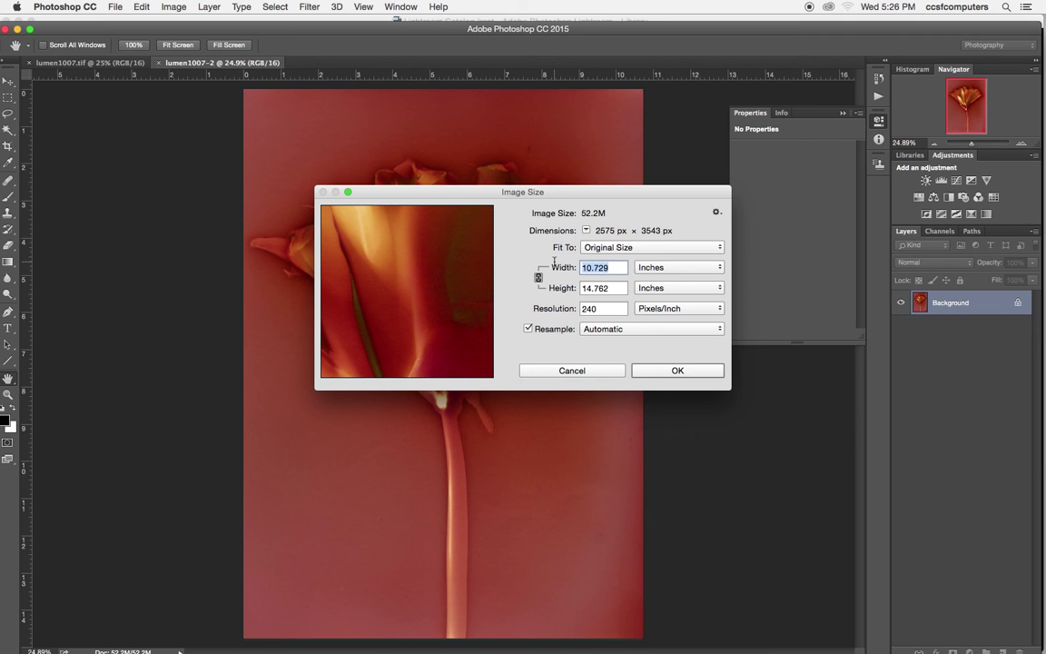
{"action": "type", "text": "8"}
{"action": "left_click", "coordinate": [528, 328]}
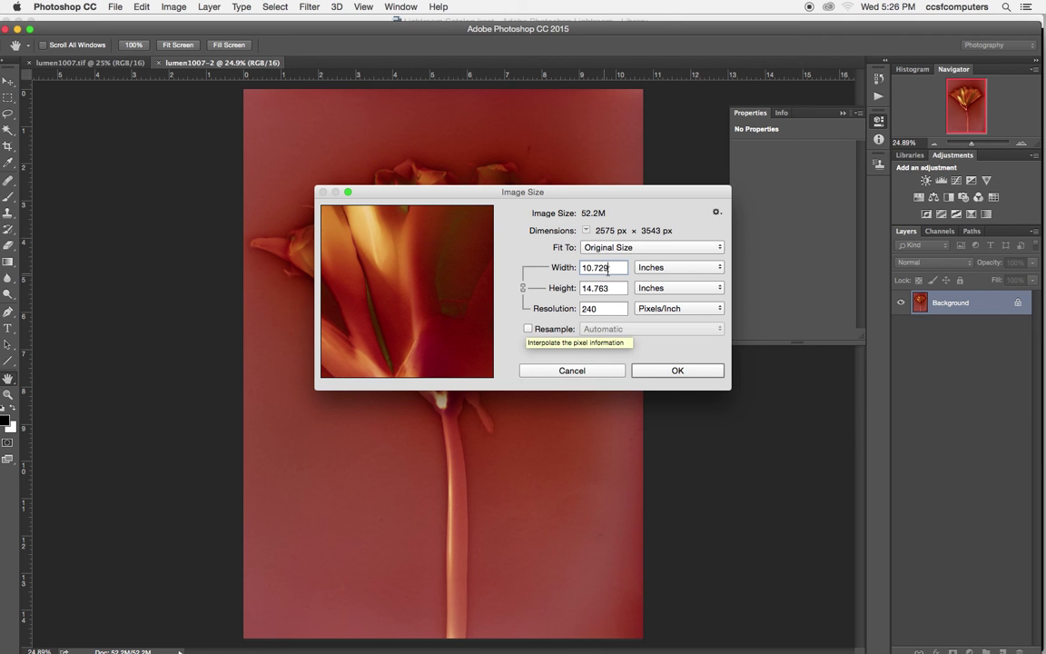
{"action": "double_click", "coordinate": [608, 269]}
{"action": "type", "text": "8"}
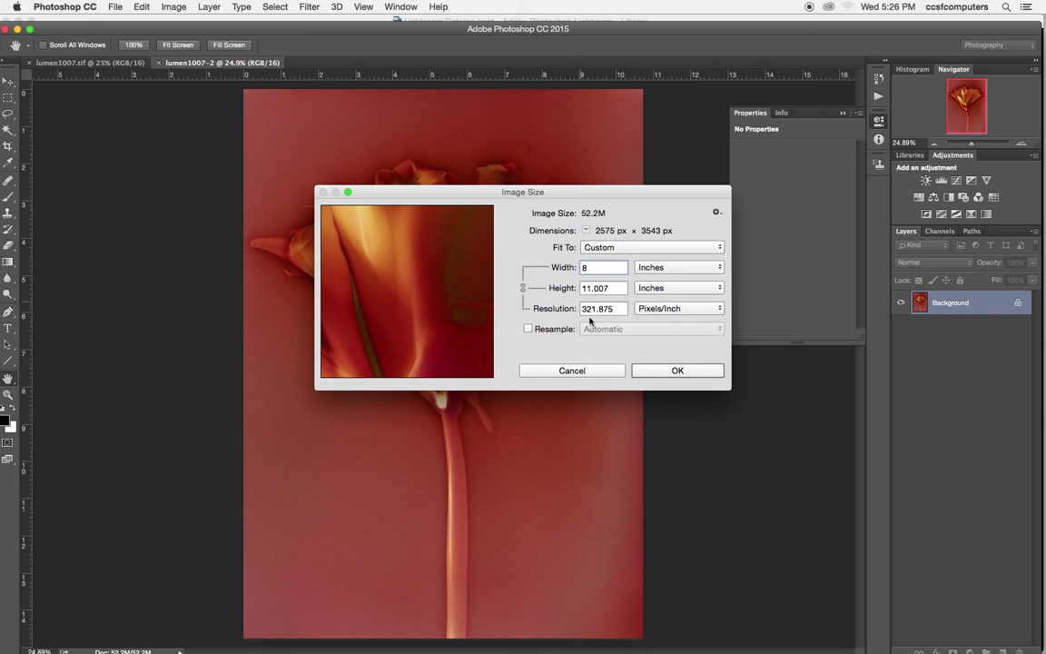
{"action": "left_click", "coordinate": [679, 371]}
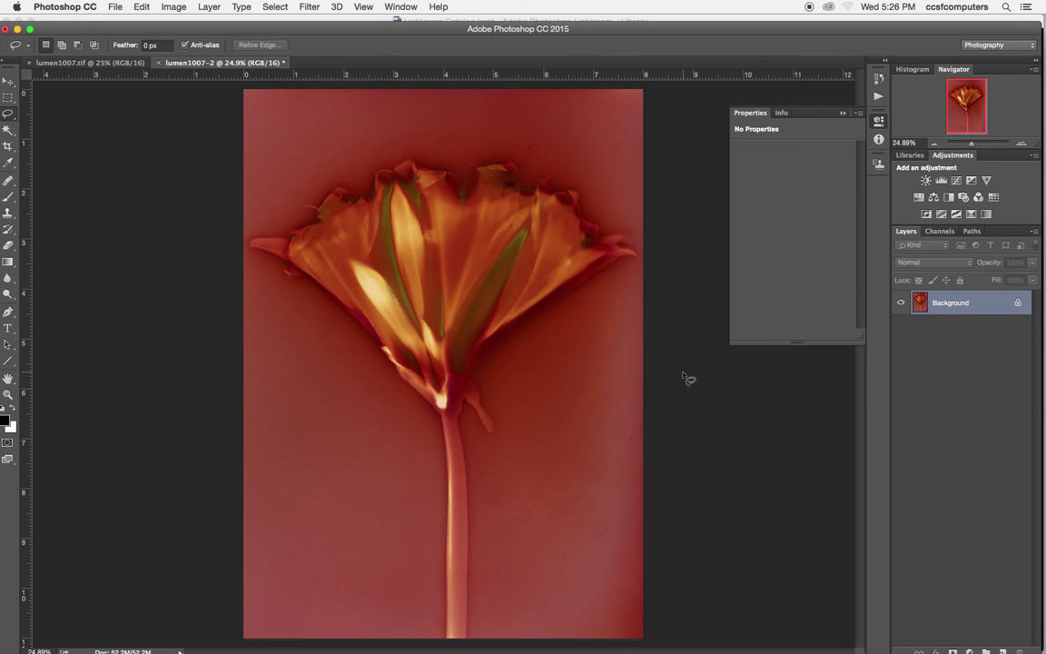
{"action": "left_click", "coordinate": [117, 8]}
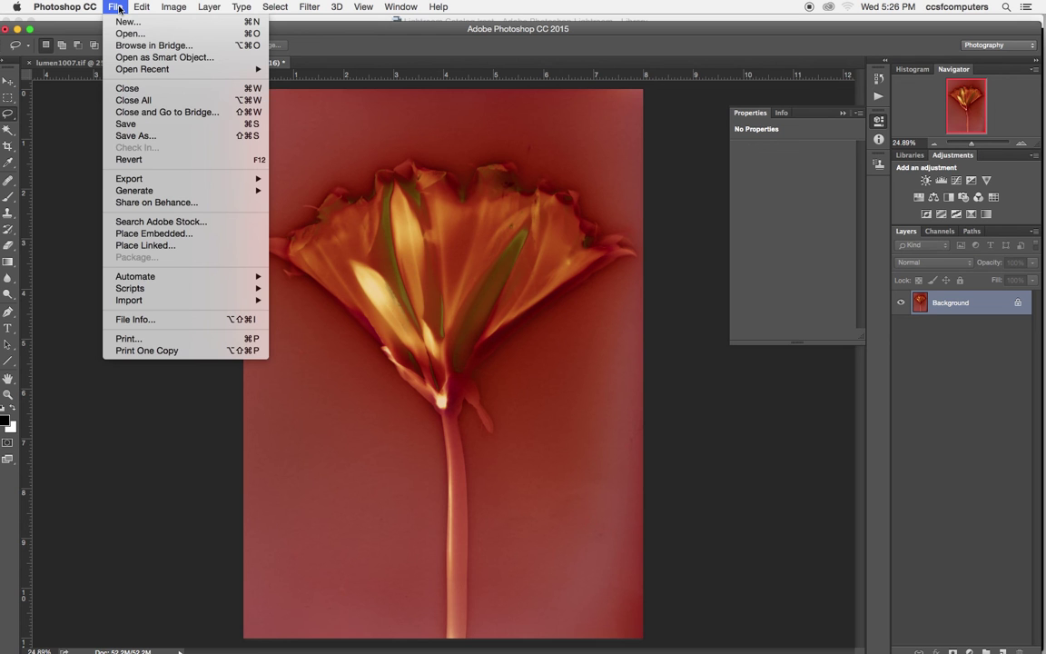
Switch Photoshop's print layout to portrait and set the Epson 4800 paper size to US Letter
{"action": "left_click", "coordinate": [112, 338]}
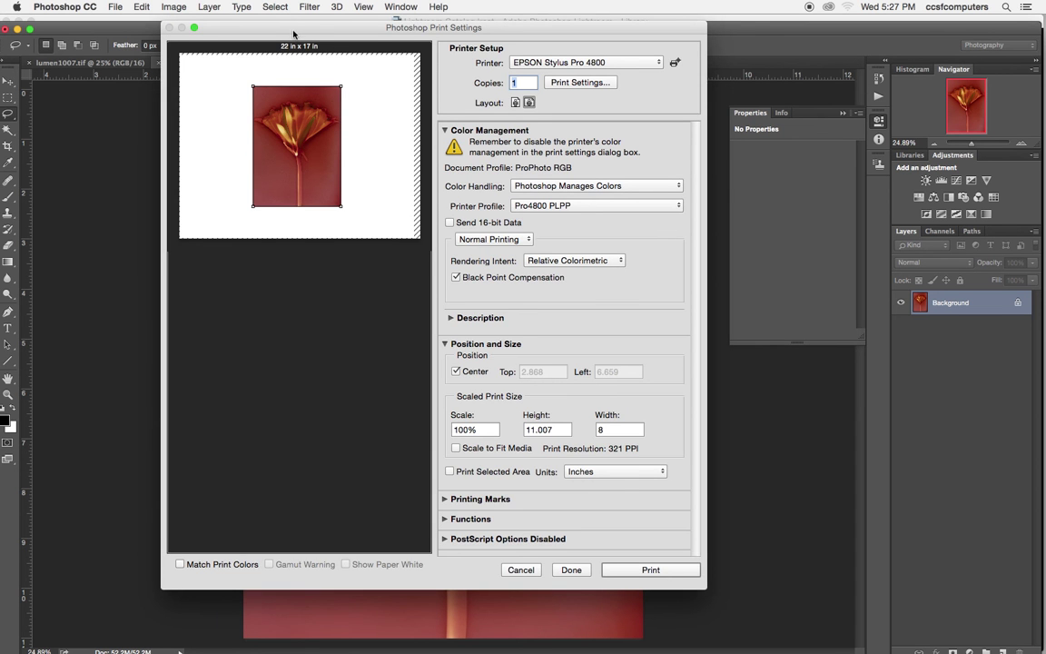
{"action": "left_click_drag", "start_coordinate": [294, 34], "coordinate": [262, 30]}
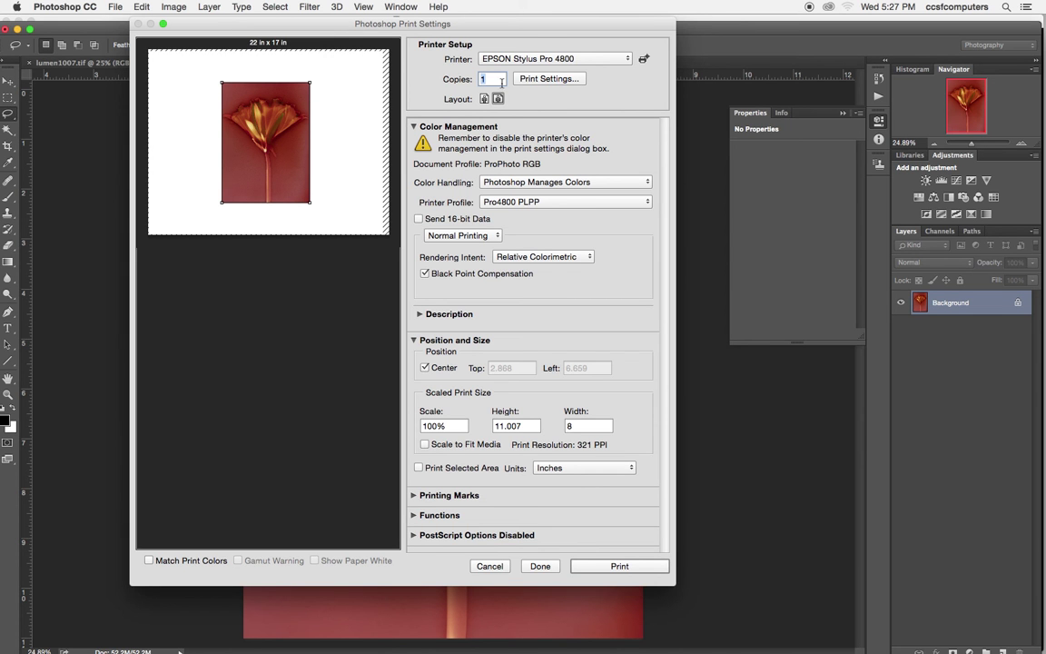
{"action": "left_click", "coordinate": [484, 99]}
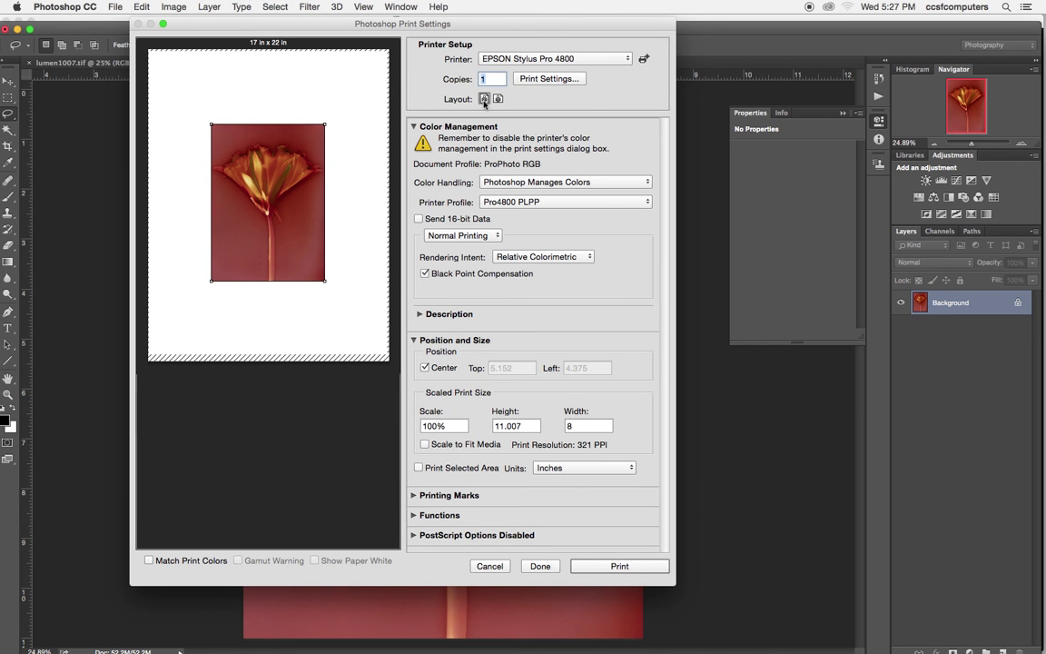
{"action": "left_click", "coordinate": [538, 79]}
{"action": "left_click", "coordinate": [499, 201]}
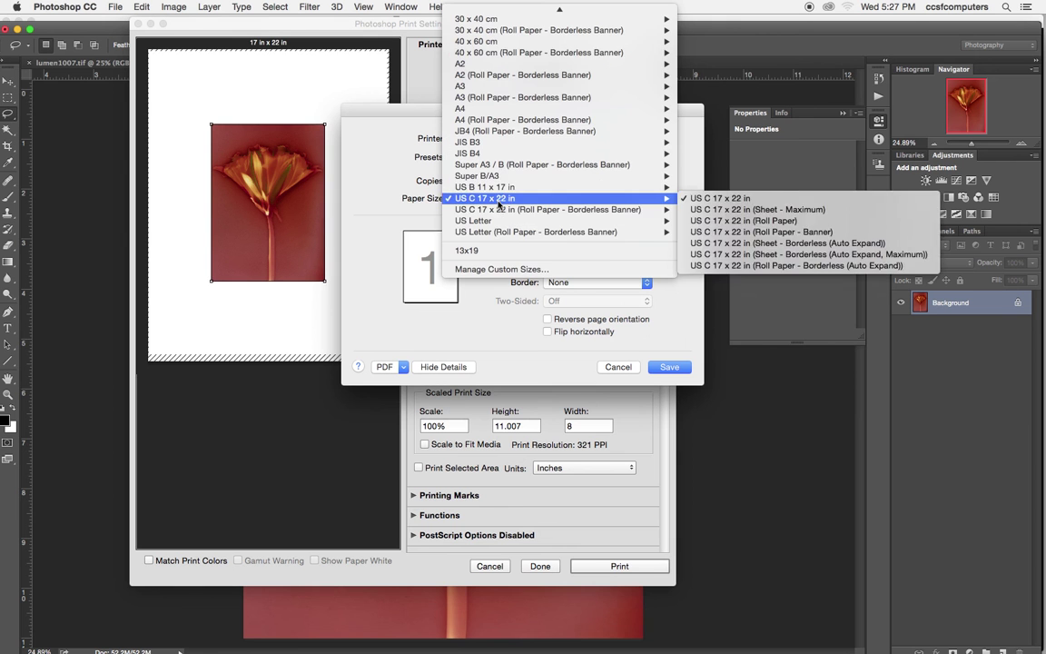
{"action": "mouse_move", "coordinate": [635, 221]}
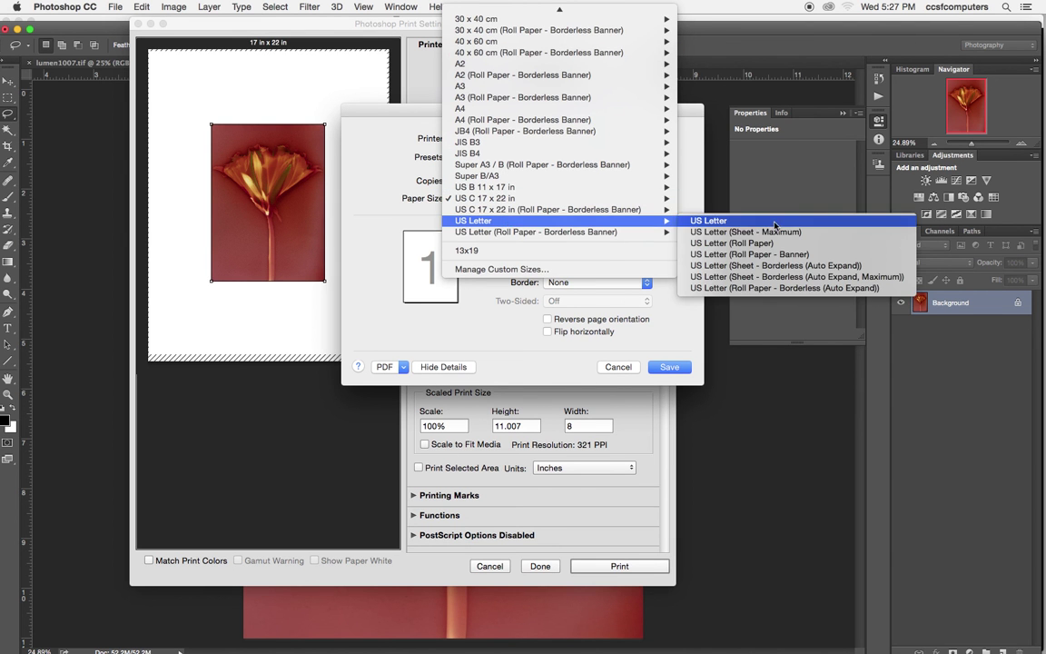
{"action": "left_click", "coordinate": [773, 222]}
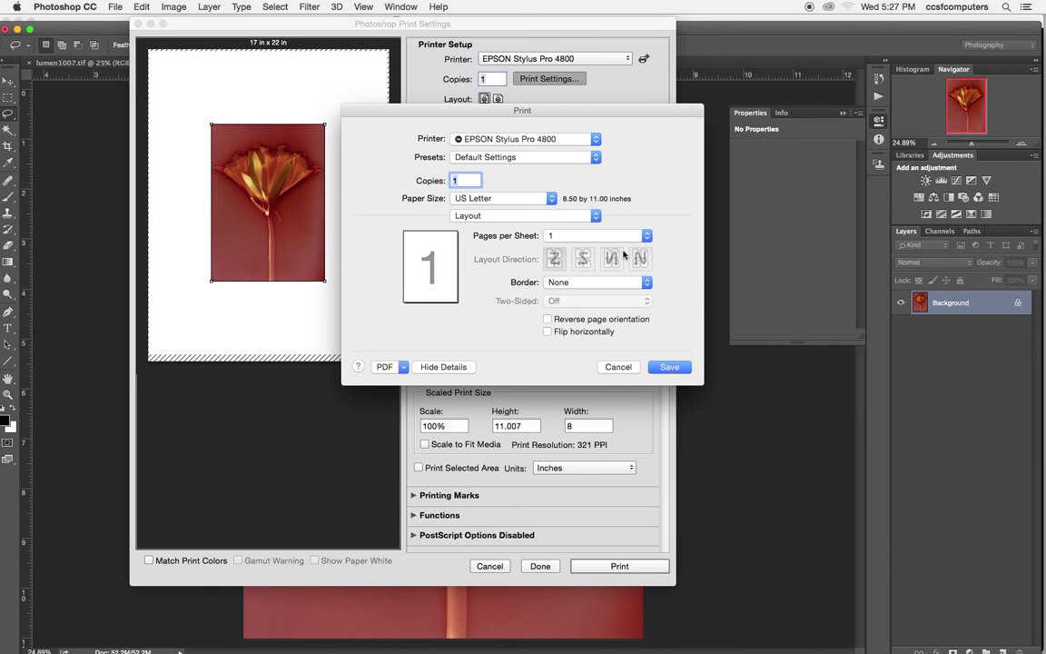
{"action": "left_click", "coordinate": [669, 366]}
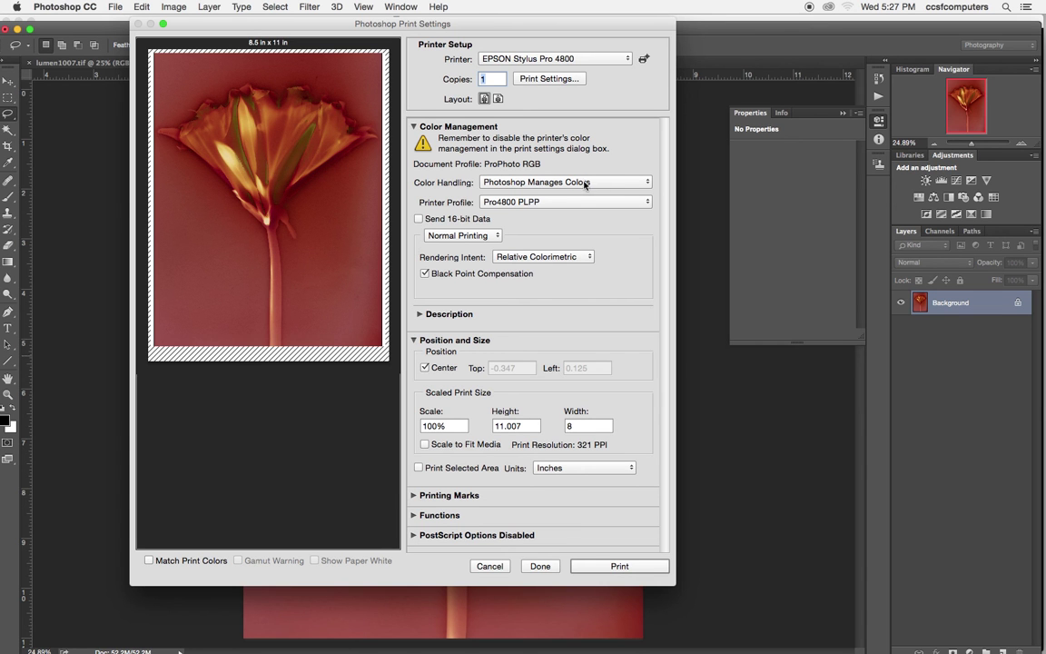
Keep Photoshop Manages Colors and choose the Pro4800 PLPP260 printer profile
{"action": "left_click", "coordinate": [647, 184]}
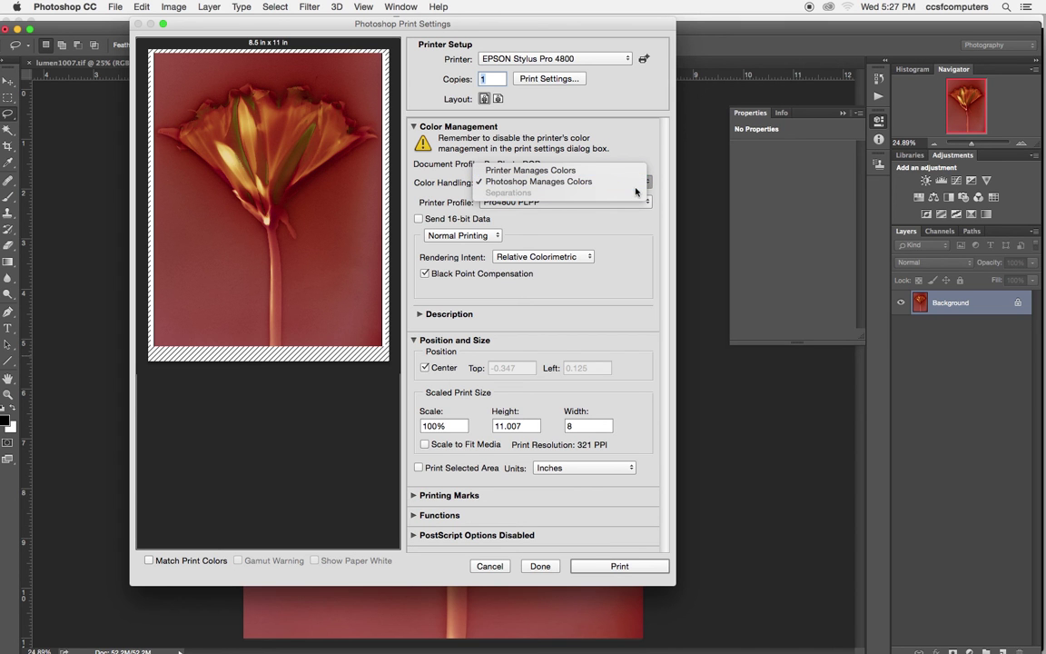
{"action": "left_click", "coordinate": [606, 184]}
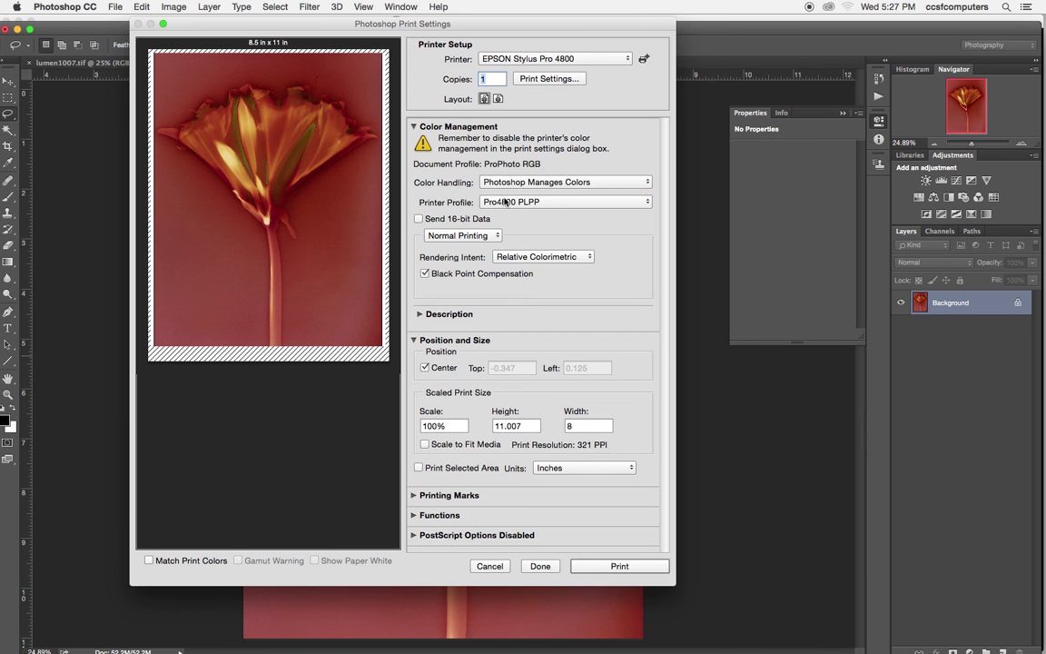
{"action": "left_click", "coordinate": [545, 203]}
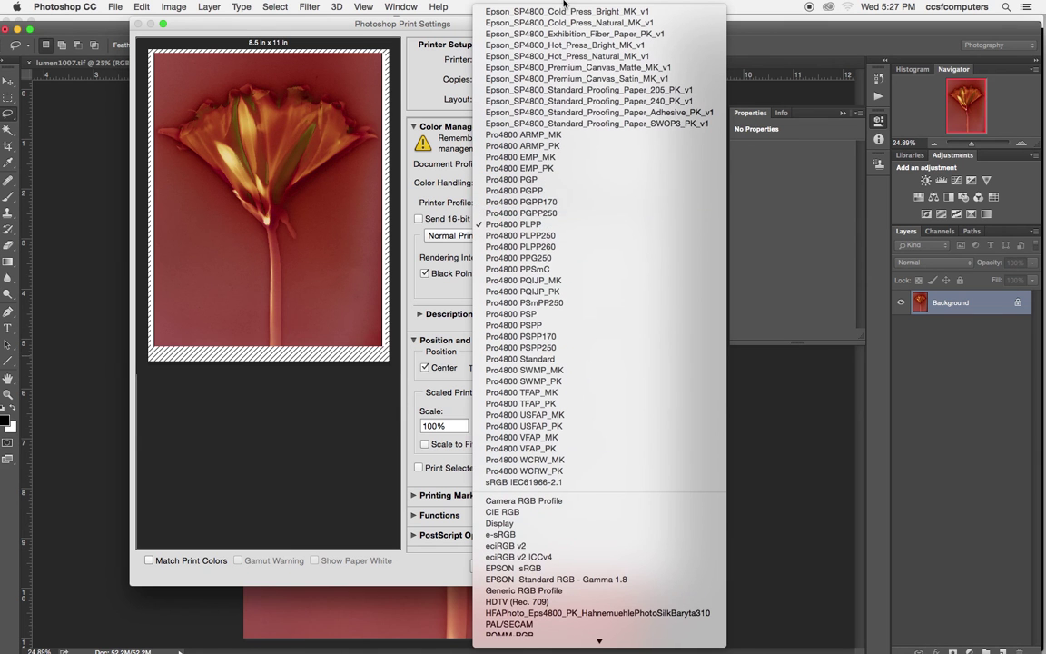
{"action": "scroll", "coordinate": [544, 209], "scroll_direction": "up", "scroll_amount": 2}
{"action": "left_click", "coordinate": [528, 246]}
{"action": "left_click", "coordinate": [555, 207]}
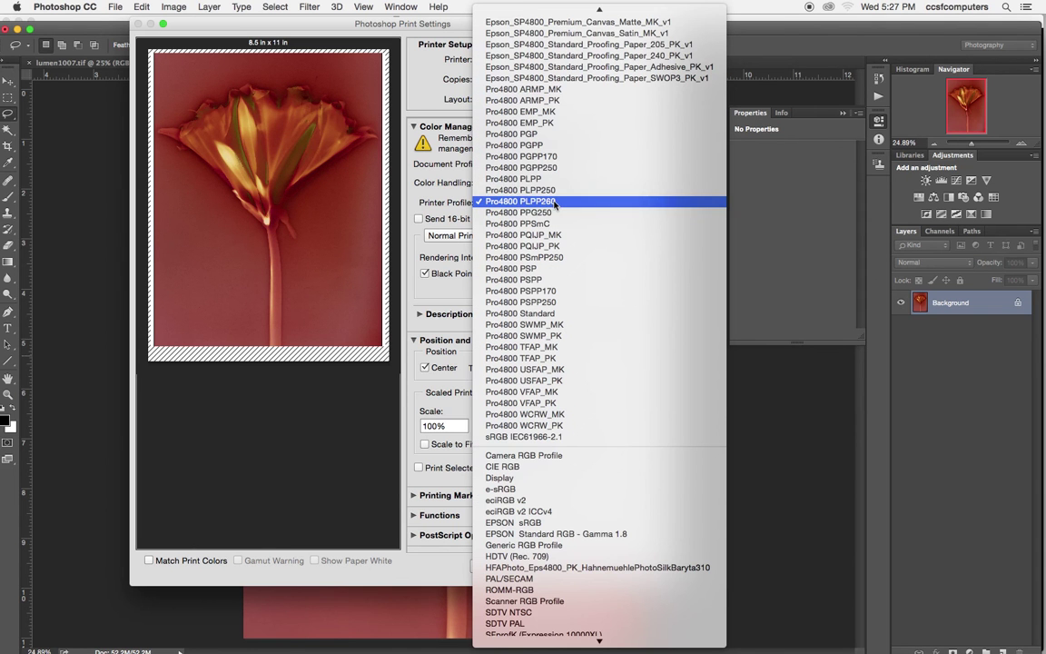
{"action": "left_click", "coordinate": [549, 202]}
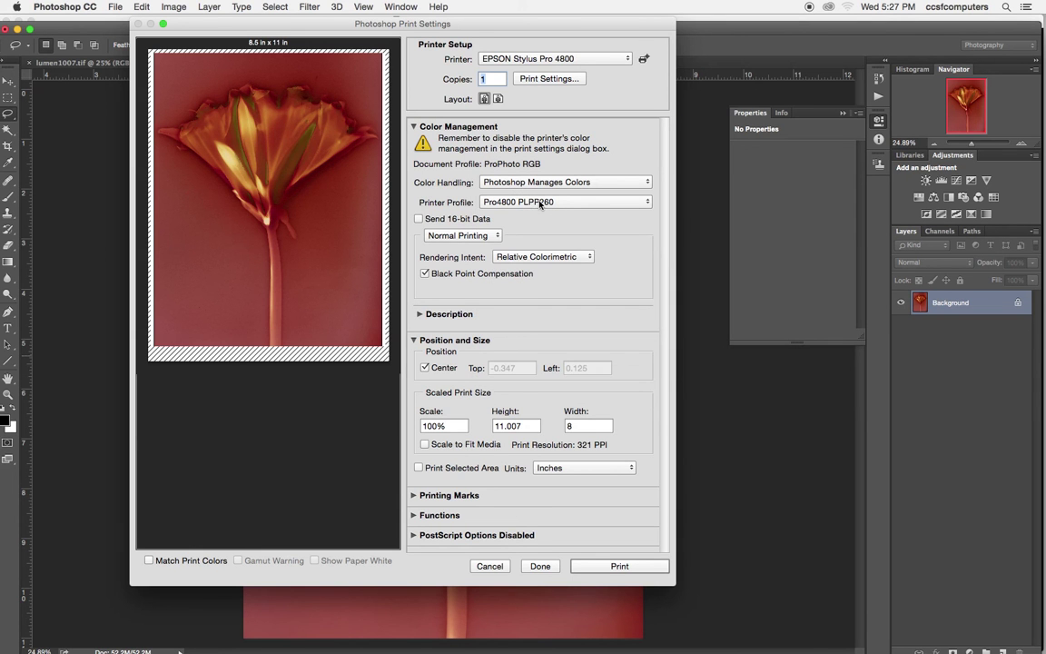
Turn on Send 16-bit Data and keep Black Point Compensation enabled
{"action": "left_click", "coordinate": [420, 219]}
{"action": "left_click", "coordinate": [424, 273]}
{"action": "left_click", "coordinate": [424, 274]}
{"action": "left_click", "coordinate": [413, 126]}
Re-expand Color Management, review the Black Point Compensation description, then hide the description
{"action": "left_click", "coordinate": [413, 146]}
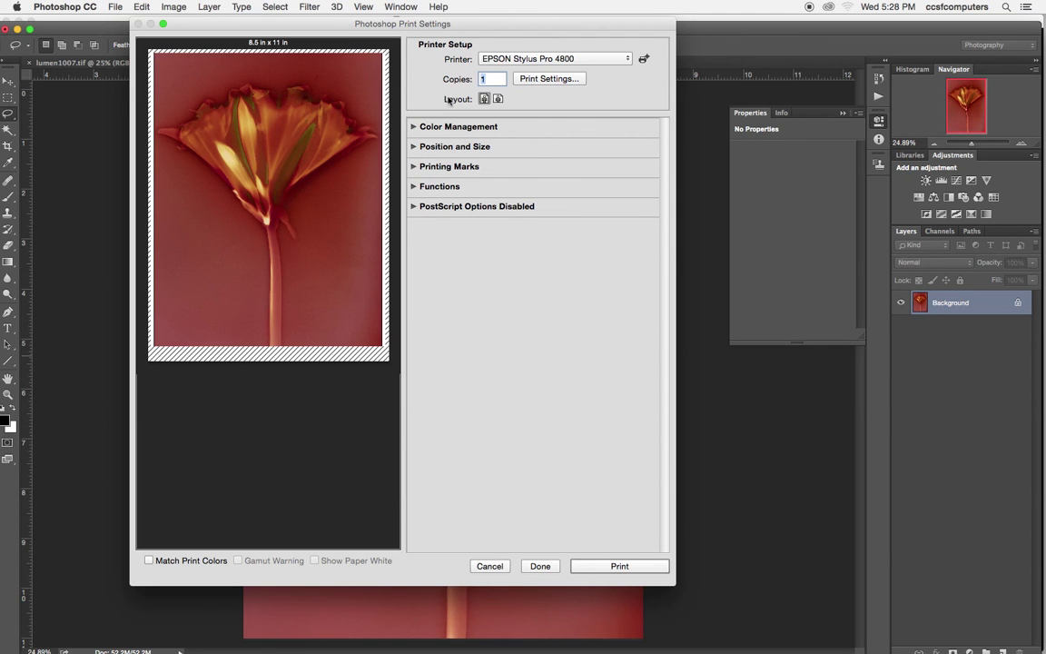
{"action": "left_click", "coordinate": [414, 127]}
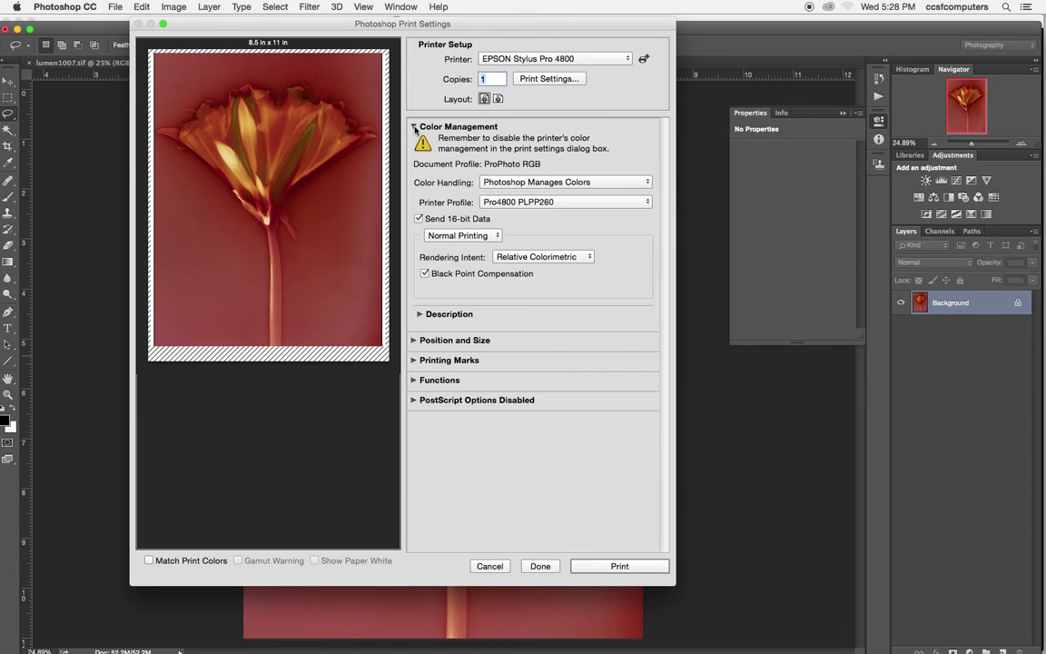
{"action": "left_click", "coordinate": [419, 314]}
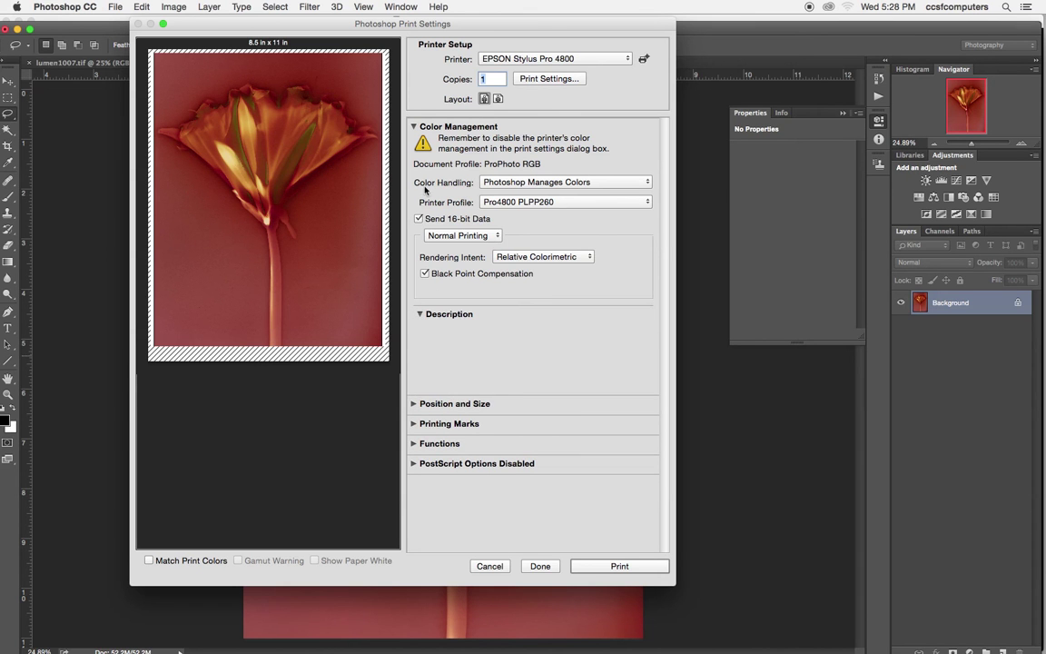
{"action": "left_click", "coordinate": [414, 128]}
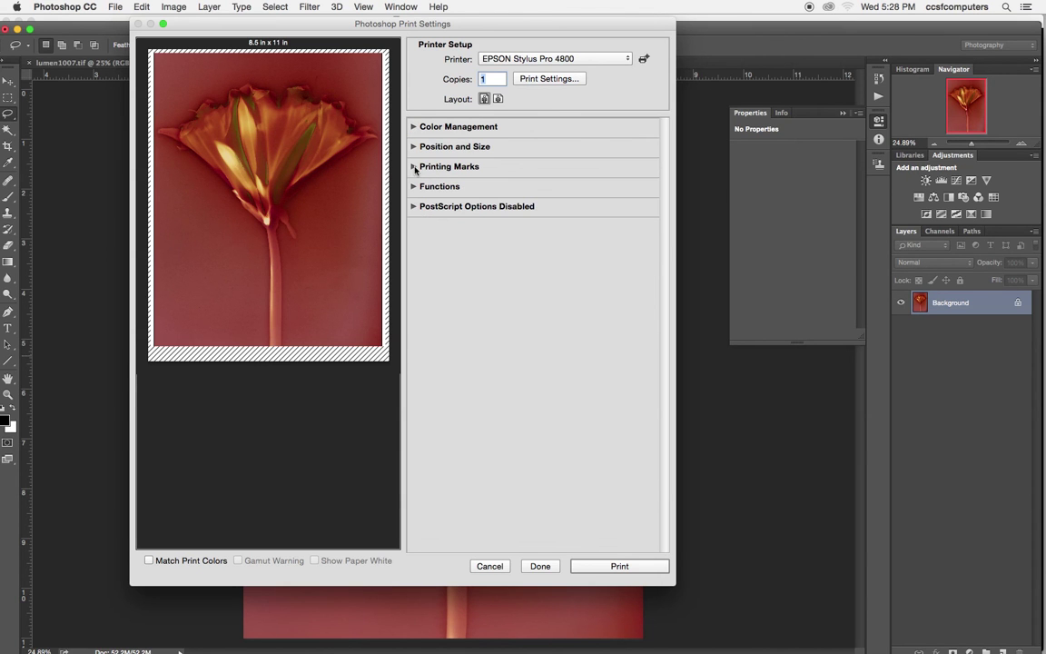
{"action": "left_click", "coordinate": [414, 167]}
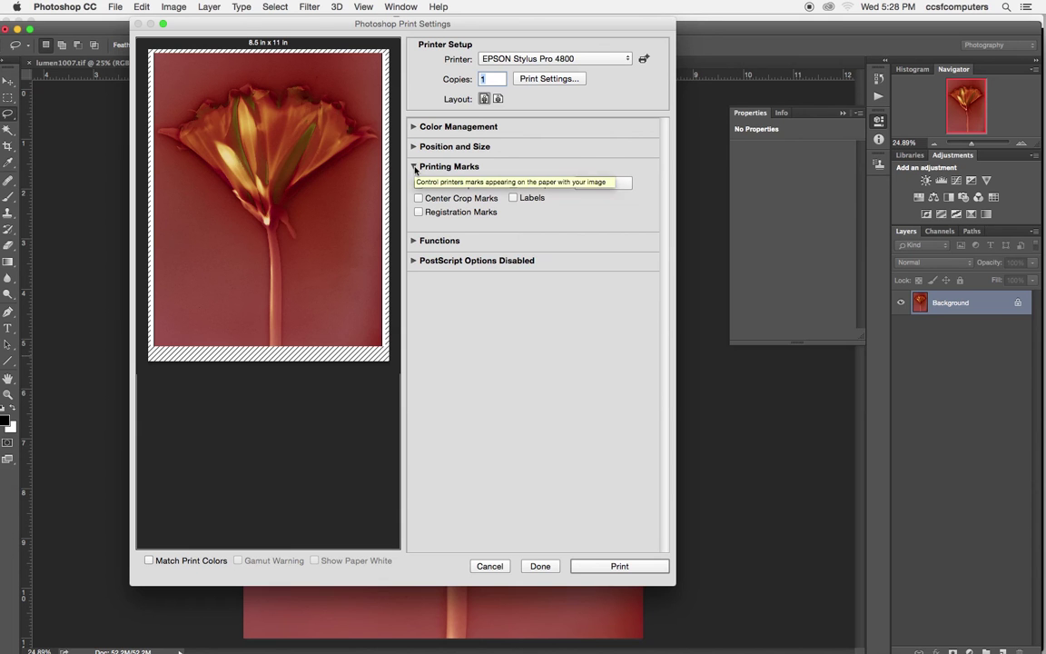
{"action": "left_click", "coordinate": [414, 127]}
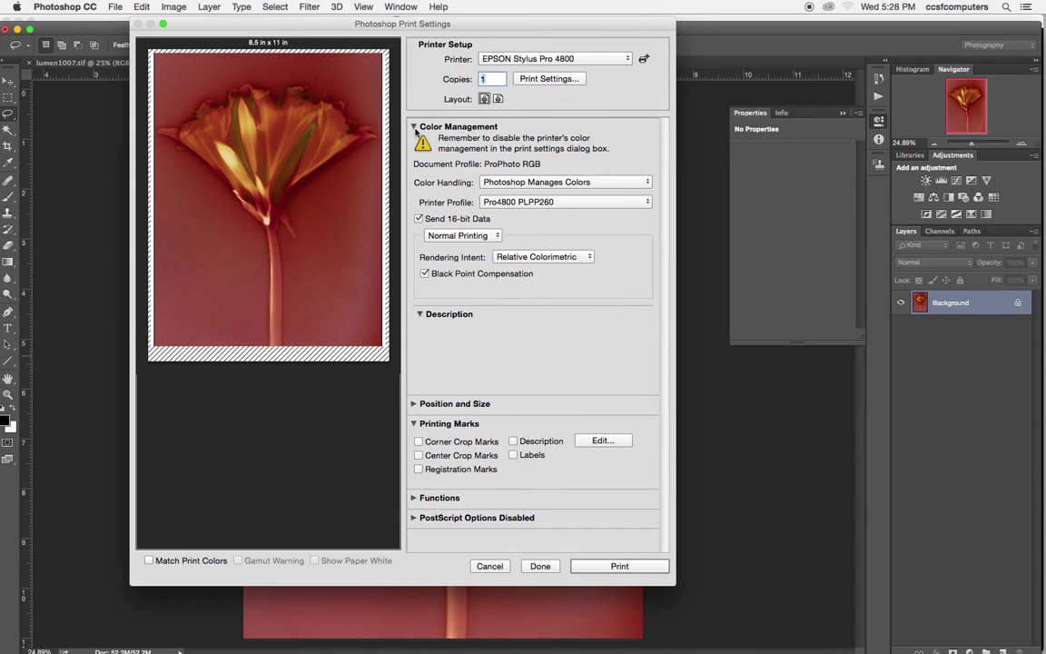
{"action": "mouse_move", "coordinate": [479, 273]}
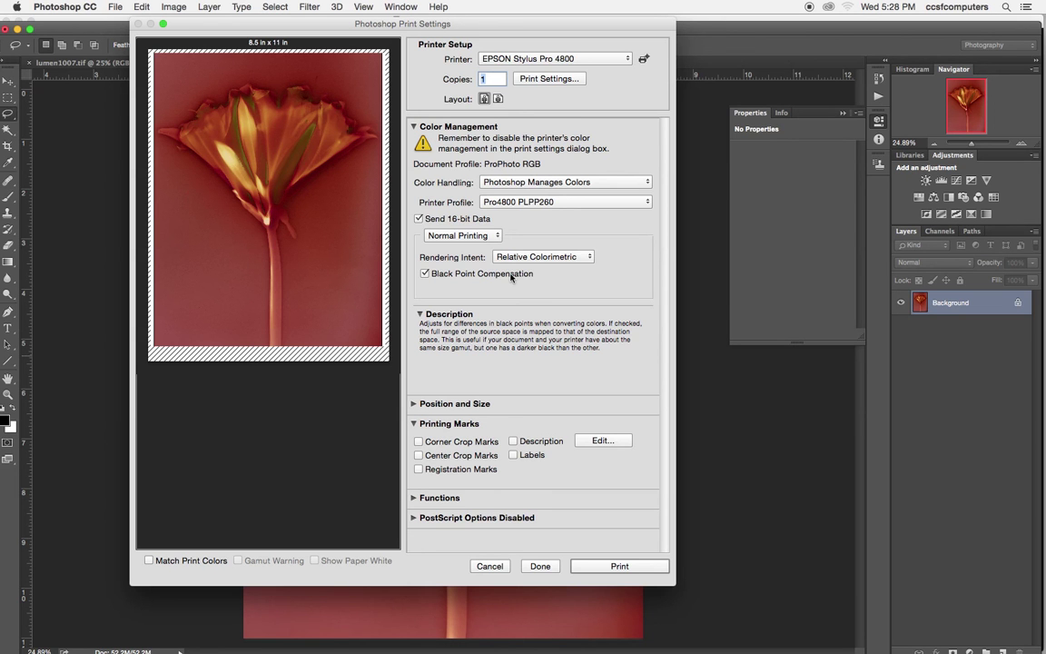
{"action": "left_click", "coordinate": [420, 313]}
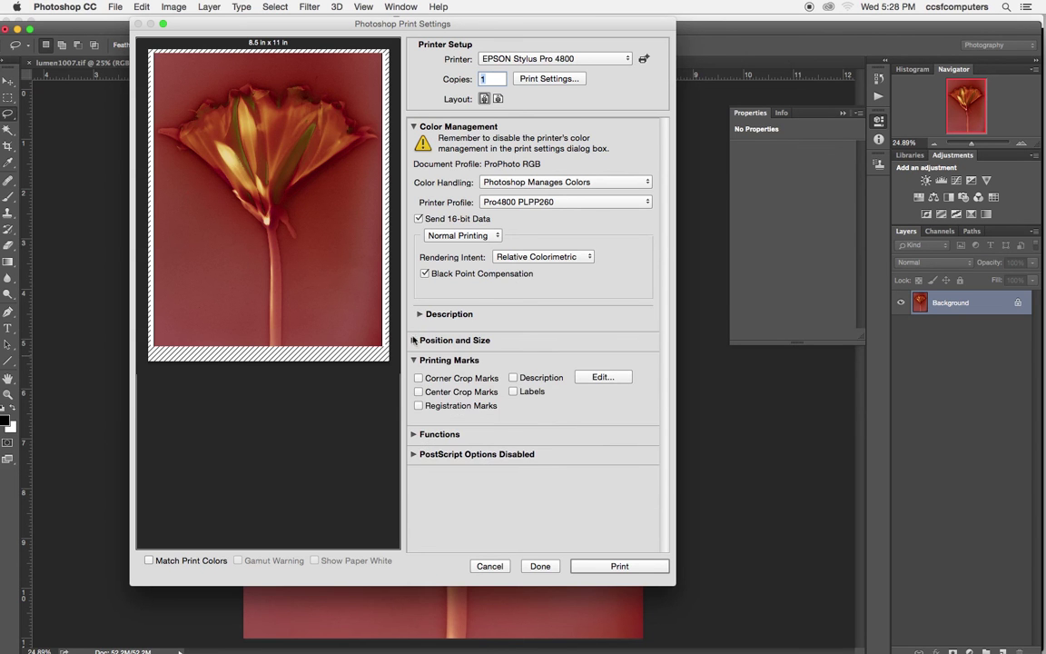
Enable Scale to Fit Media (93.75%) and turn on Corner Crop Marks
{"action": "left_click", "coordinate": [468, 338]}
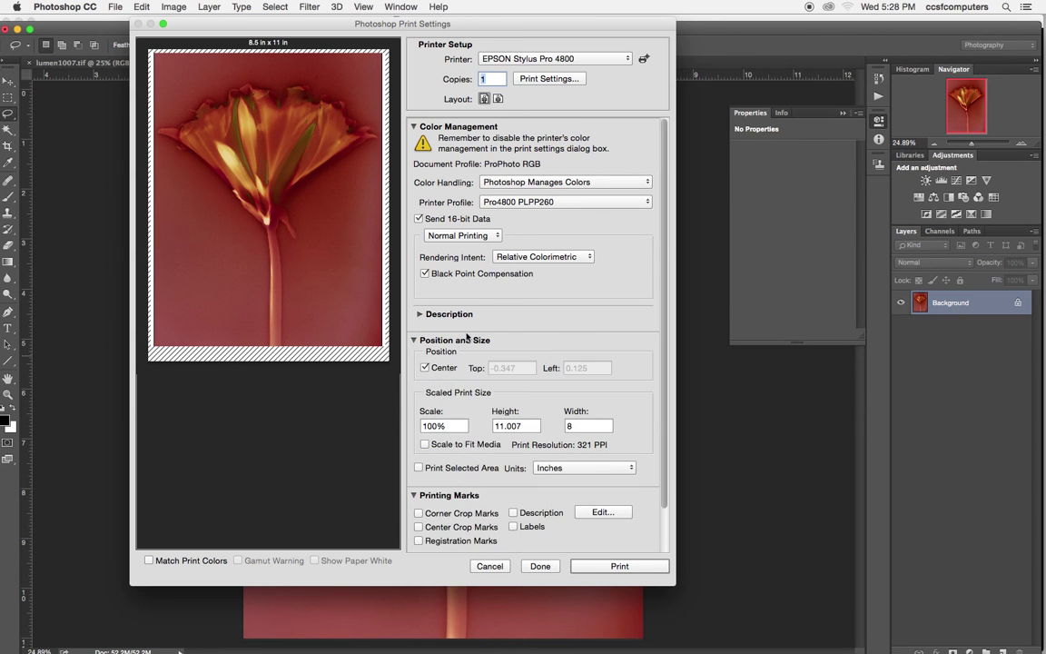
{"action": "left_click", "coordinate": [424, 445]}
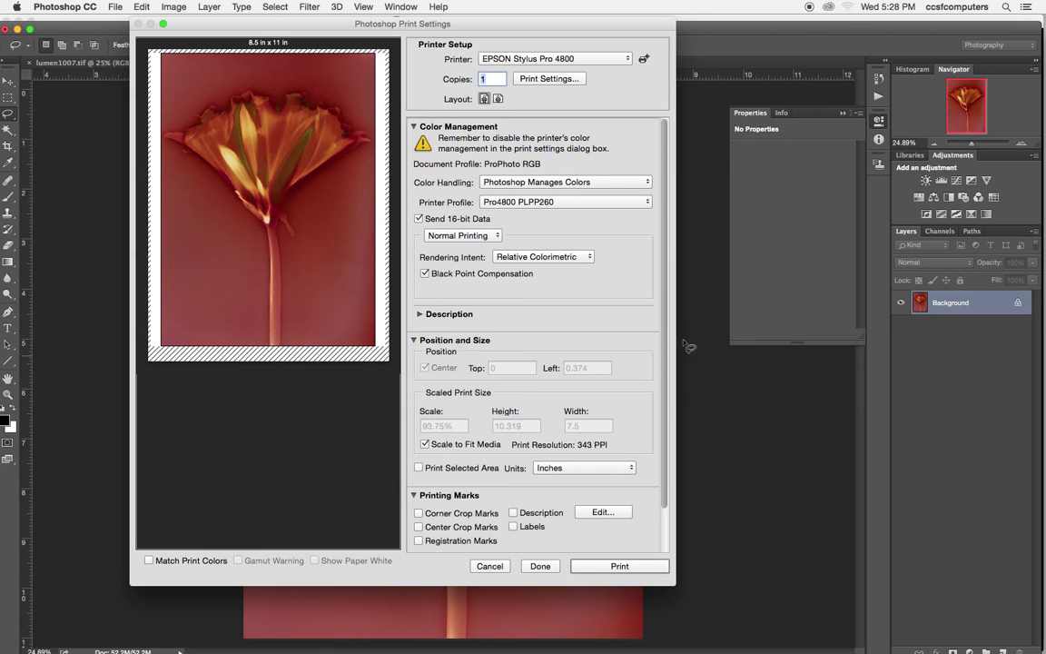
{"action": "scroll", "coordinate": [664, 325], "scroll_direction": "down", "scroll_amount": 2}
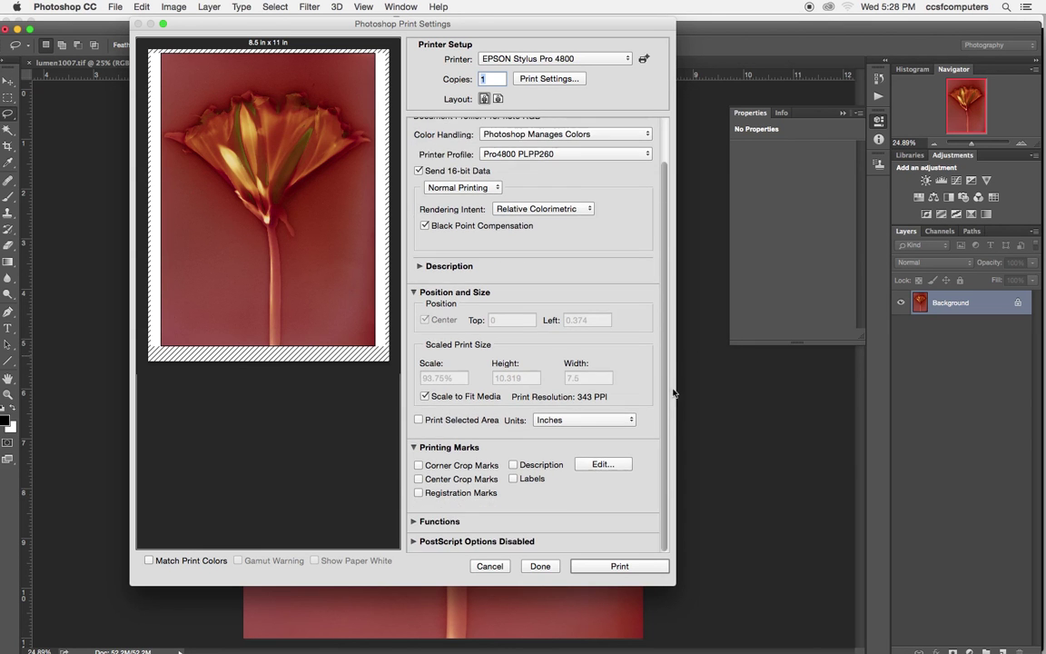
{"action": "left_click", "coordinate": [415, 291]}
{"action": "left_click", "coordinate": [419, 378]}
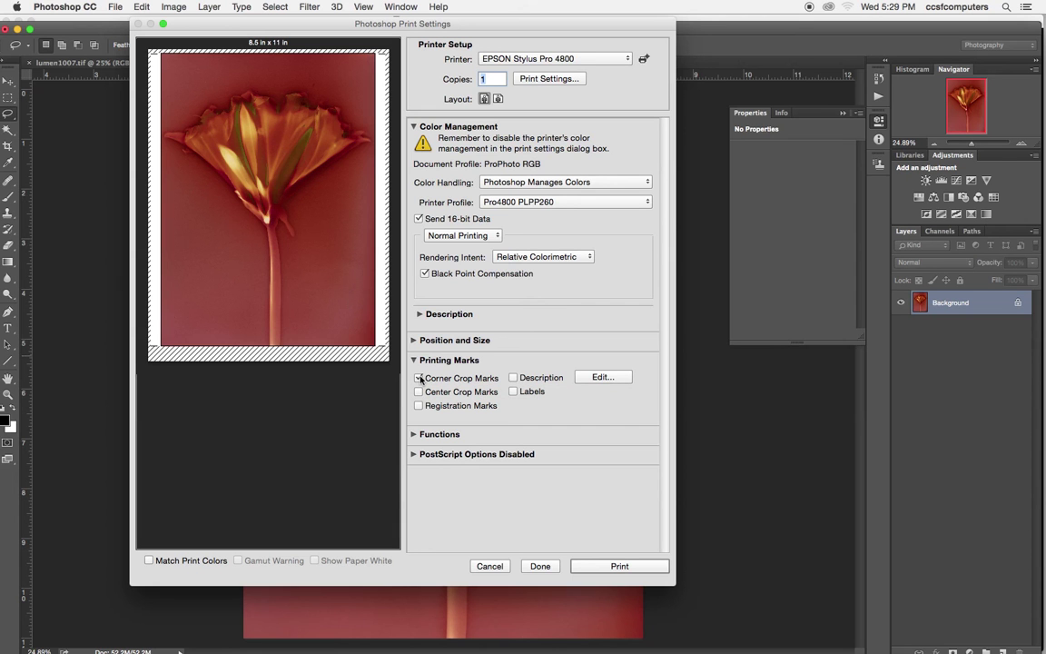
Turn Corner Crop Marks off, glance at the Functions section, and print the flower photo
{"action": "left_click", "coordinate": [419, 379]}
{"action": "left_click", "coordinate": [416, 436]}
{"action": "left_click", "coordinate": [416, 436]}
{"action": "left_click", "coordinate": [416, 436]}
{"action": "left_click", "coordinate": [416, 436]}
{"action": "left_click", "coordinate": [414, 435]}
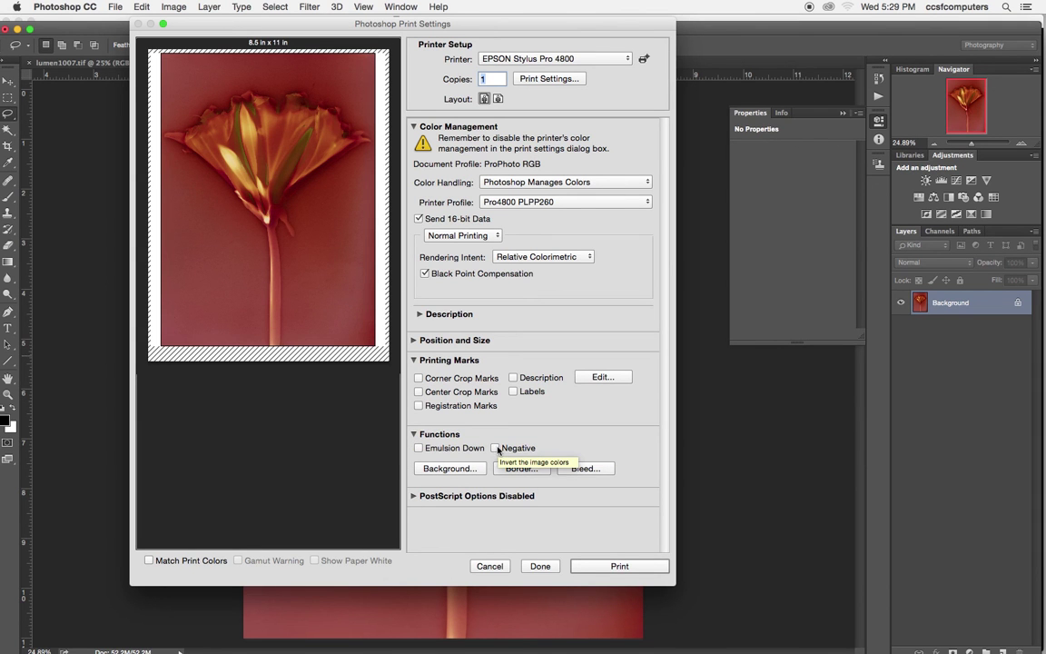
{"action": "left_click", "coordinate": [415, 434]}
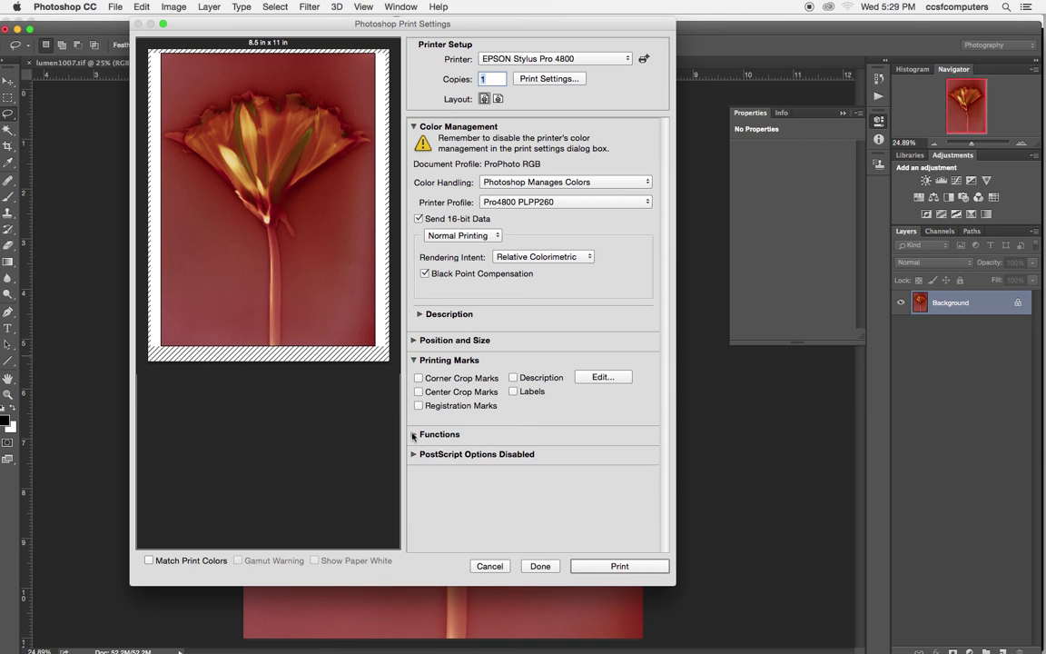
{"action": "left_click", "coordinate": [620, 566]}
{"action": "mouse_move", "coordinate": [553, 636]}
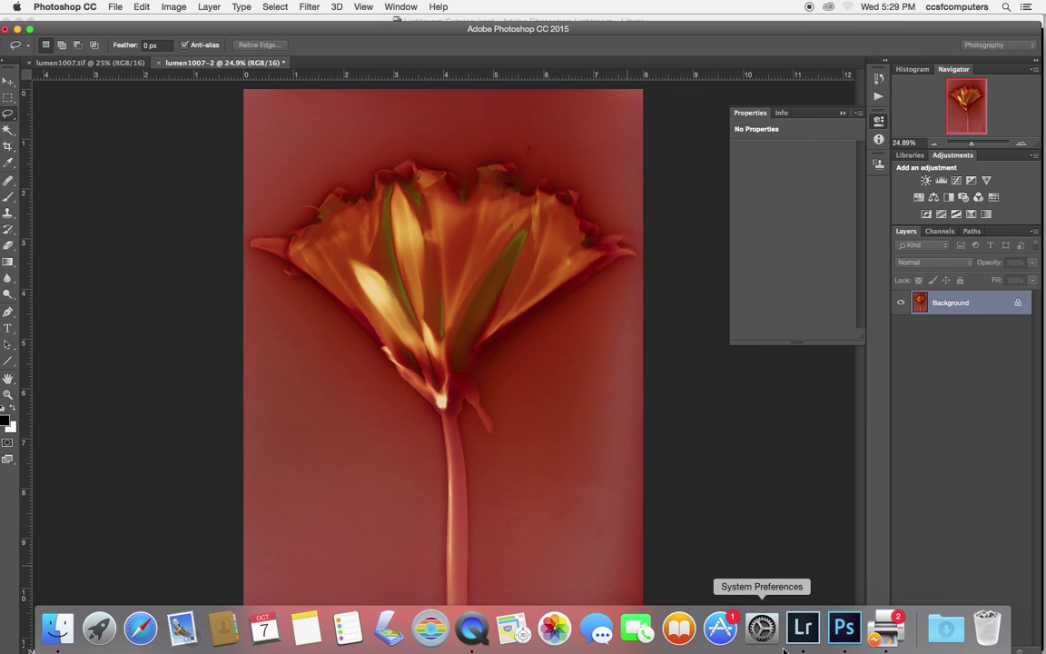
In the Epson 4800 print queue, delete the lumen1007.tif and lumen1007-2 jobs
{"action": "left_click", "coordinate": [885, 626]}
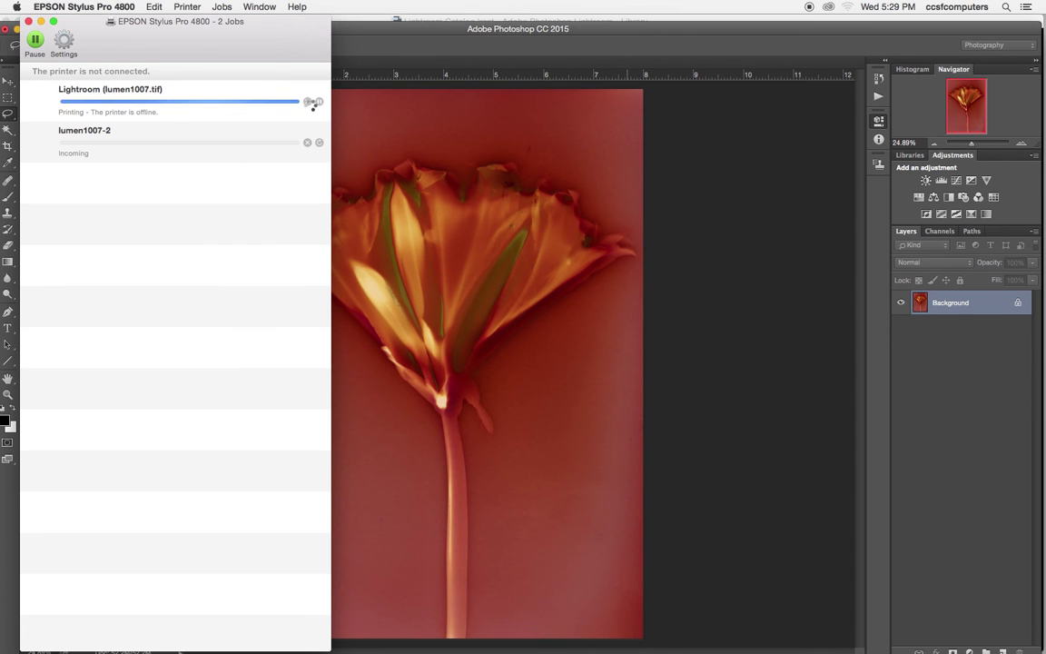
{"action": "left_click", "coordinate": [306, 101]}
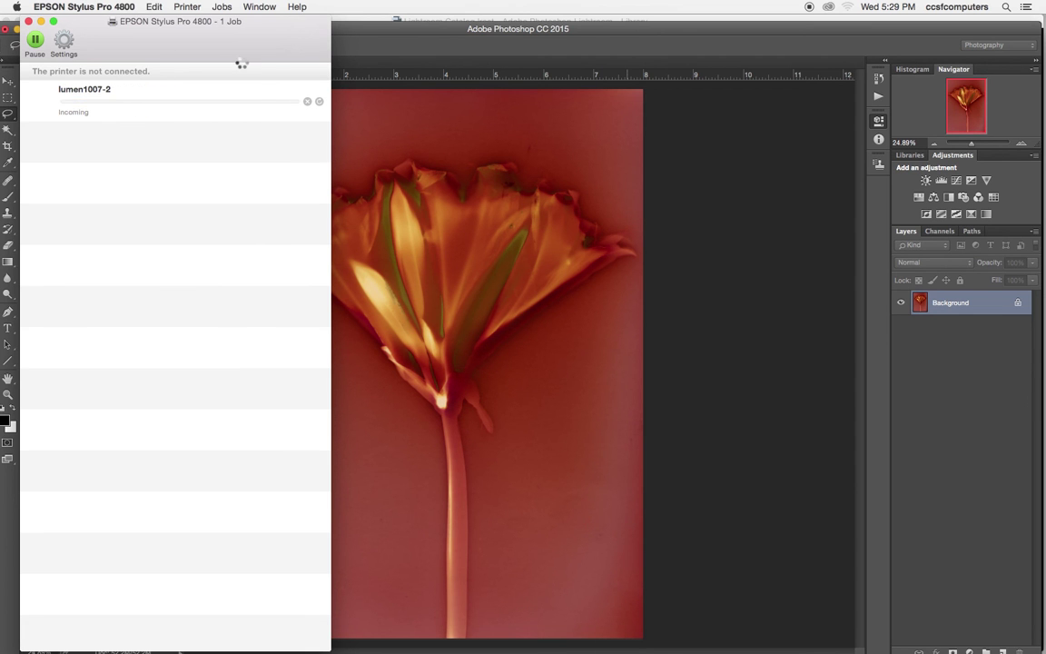
{"action": "left_click", "coordinate": [306, 100]}
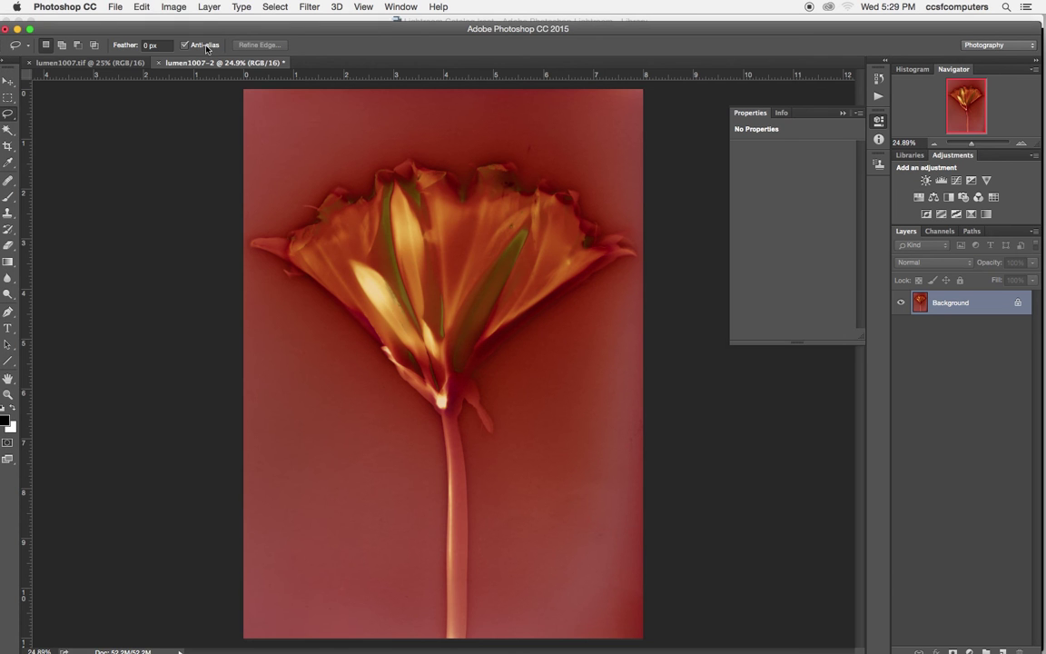
Add a default Black & White adjustment layer named Black & White 1 to the flower image
{"action": "left_click", "coordinate": [174, 6]}
{"action": "mouse_move", "coordinate": [180, 23]}
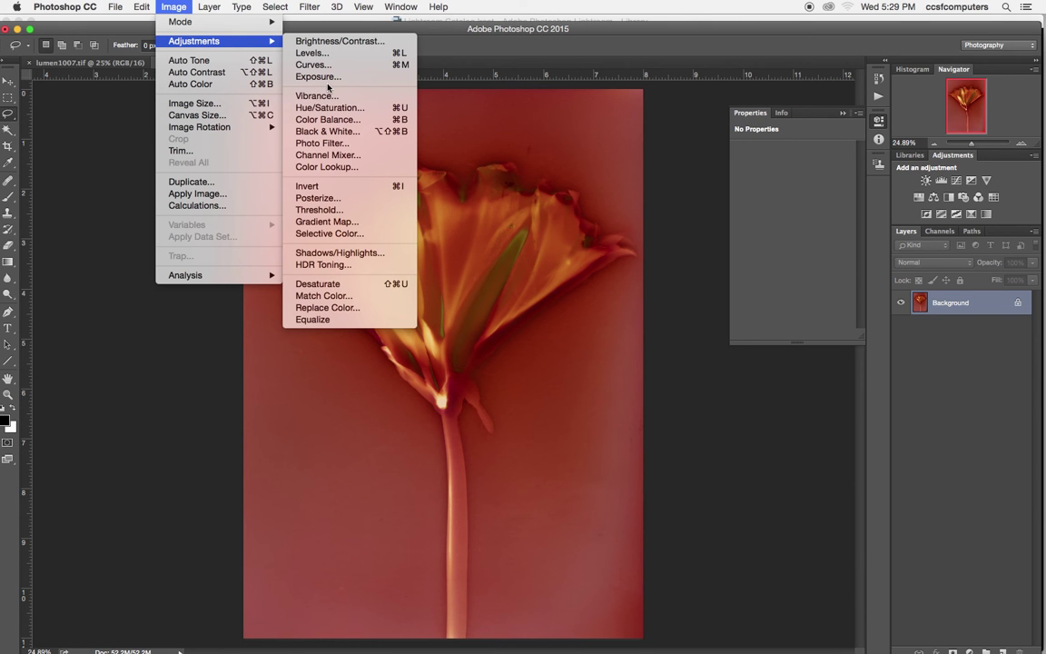
{"action": "mouse_move", "coordinate": [209, 6]}
{"action": "mouse_move", "coordinate": [309, 162]}
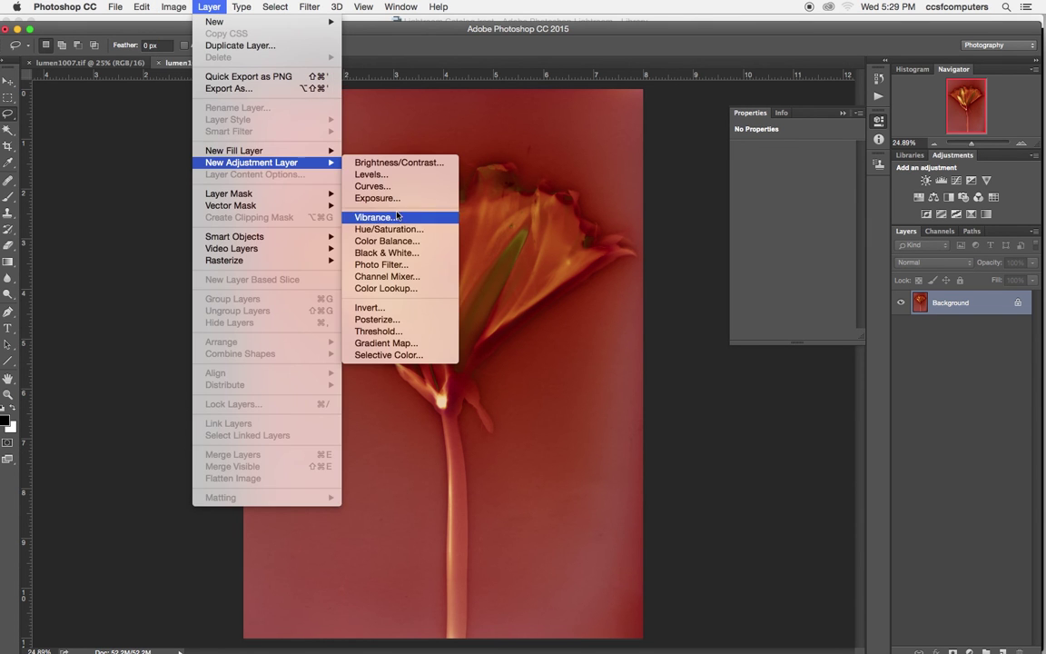
{"action": "left_click", "coordinate": [385, 253]}
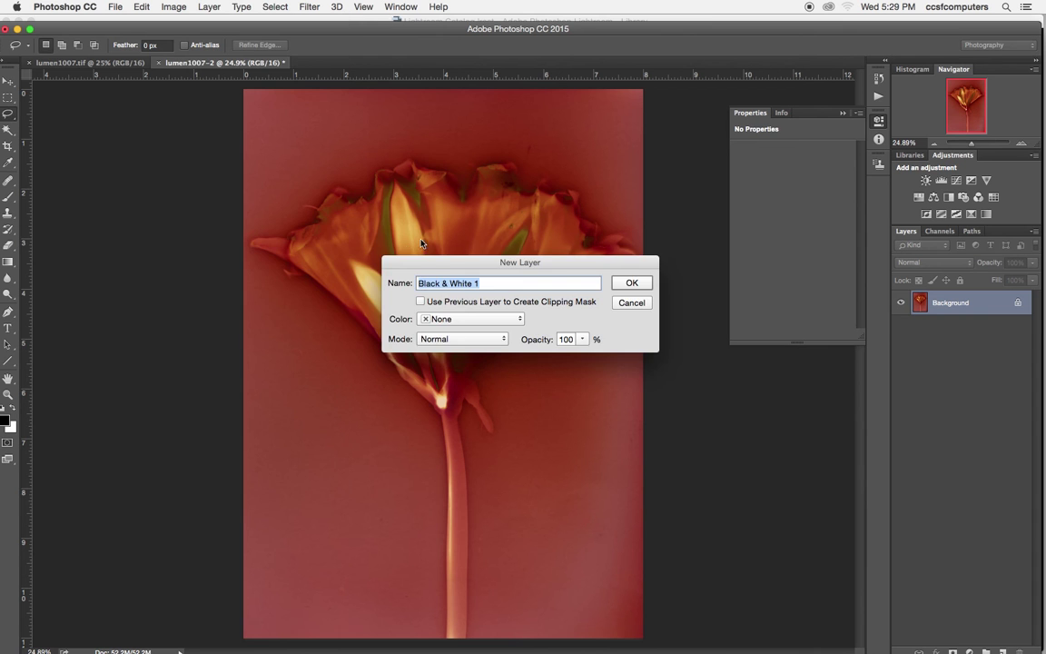
{"action": "left_click", "coordinate": [636, 283]}
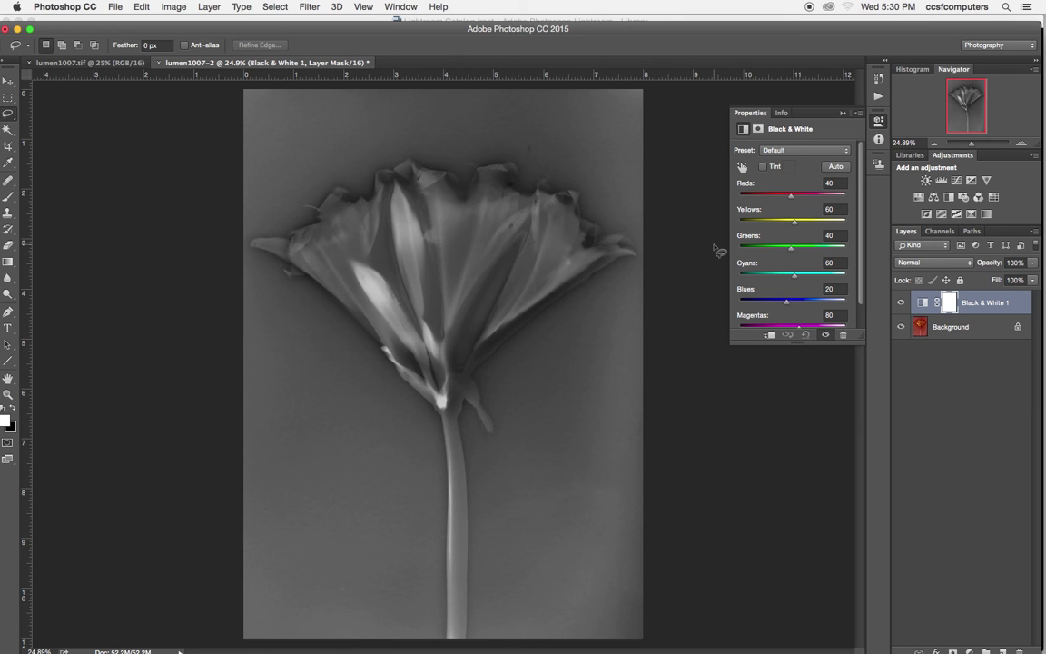
Set Color Handling to Printer Manages Colors and open the Epson driver's Print Settings
{"action": "key", "text": "super+s"}
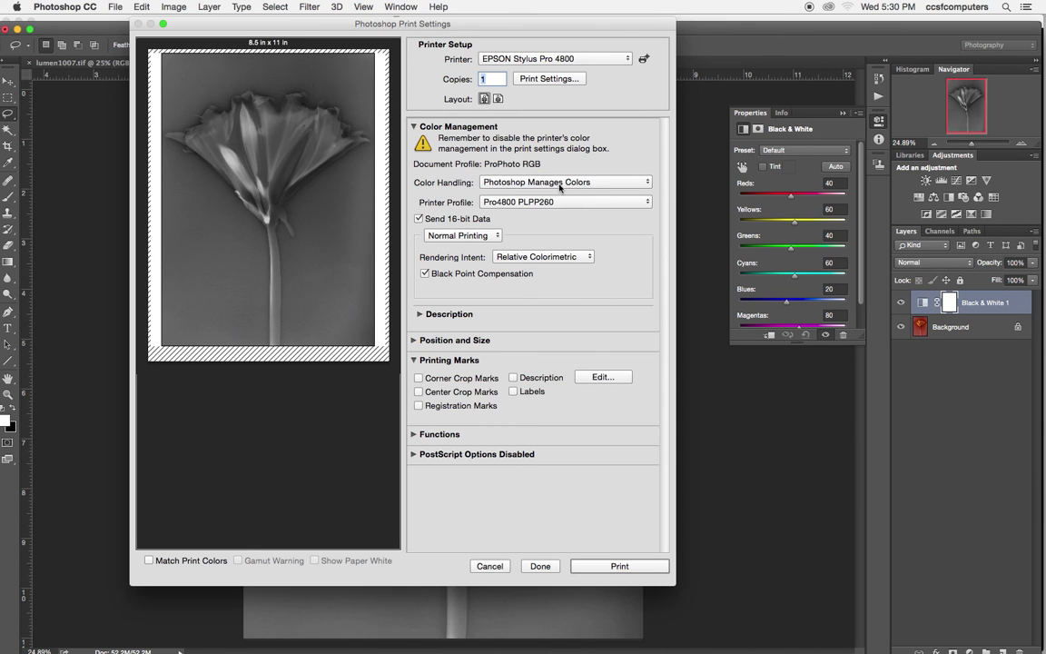
{"action": "left_click", "coordinate": [560, 185]}
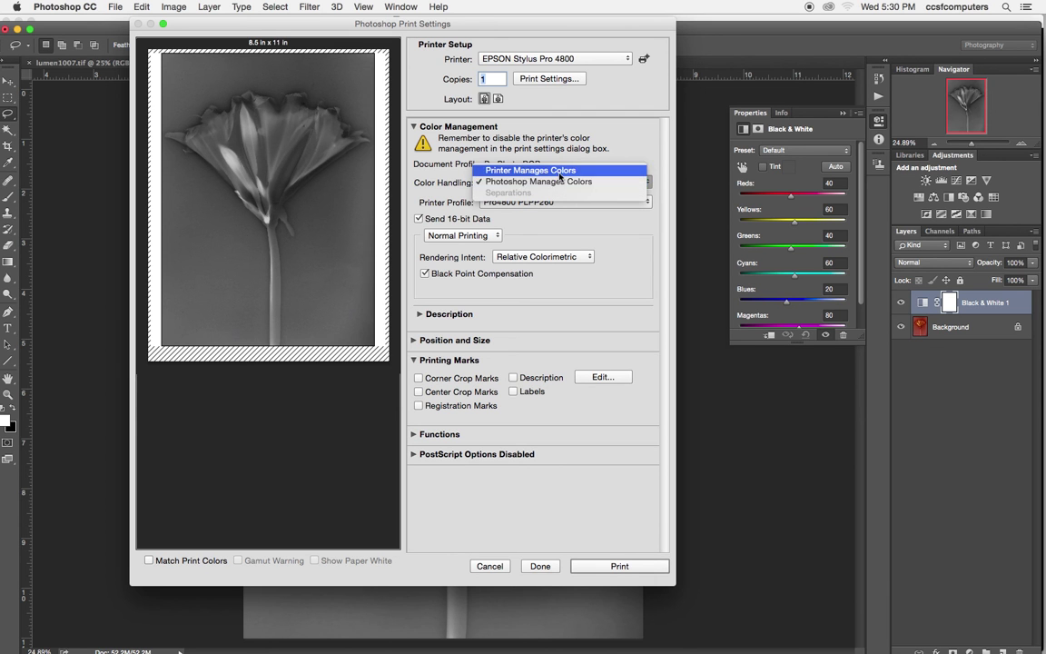
{"action": "left_click", "coordinate": [560, 170]}
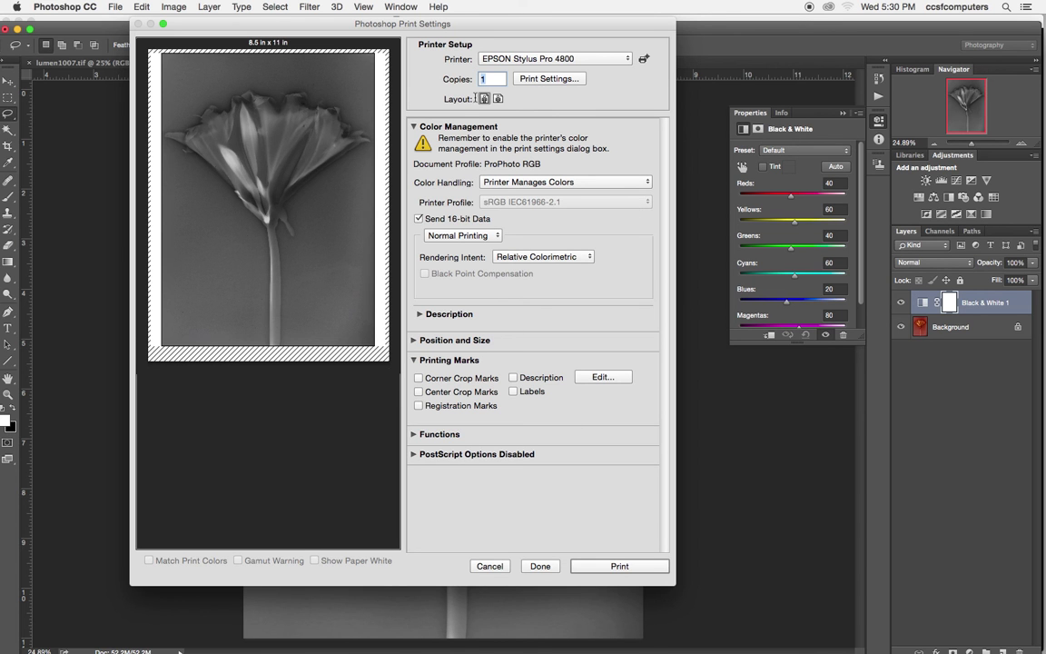
{"action": "left_click", "coordinate": [559, 80]}
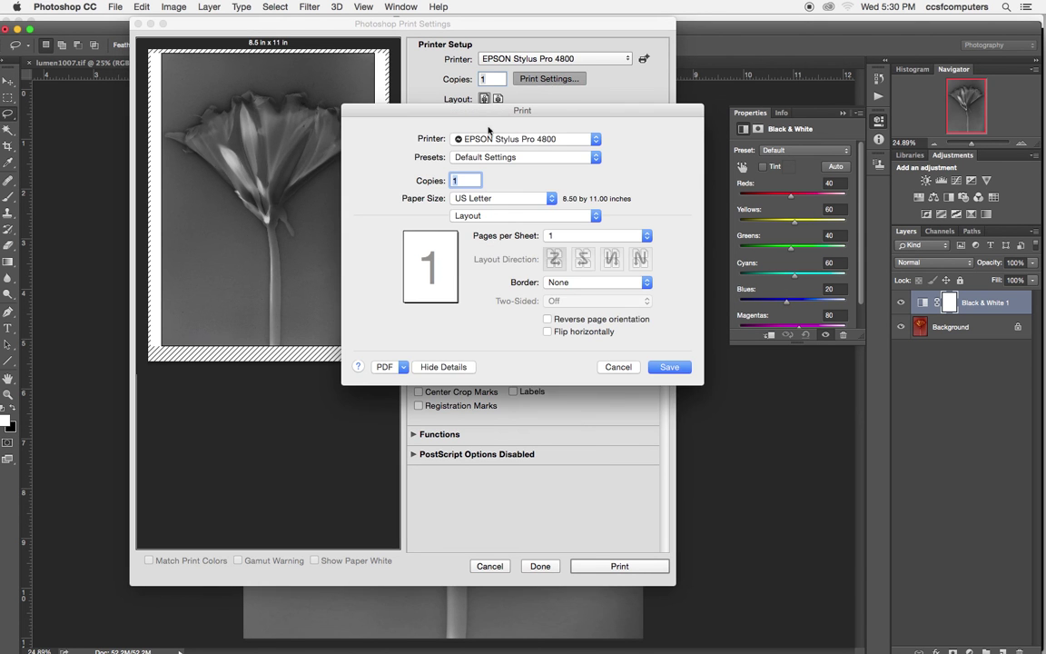
Set the driver's Color Matching to EPSON Color Controls, then return to the basic Print Settings pane
{"action": "left_click", "coordinate": [350, 170]}
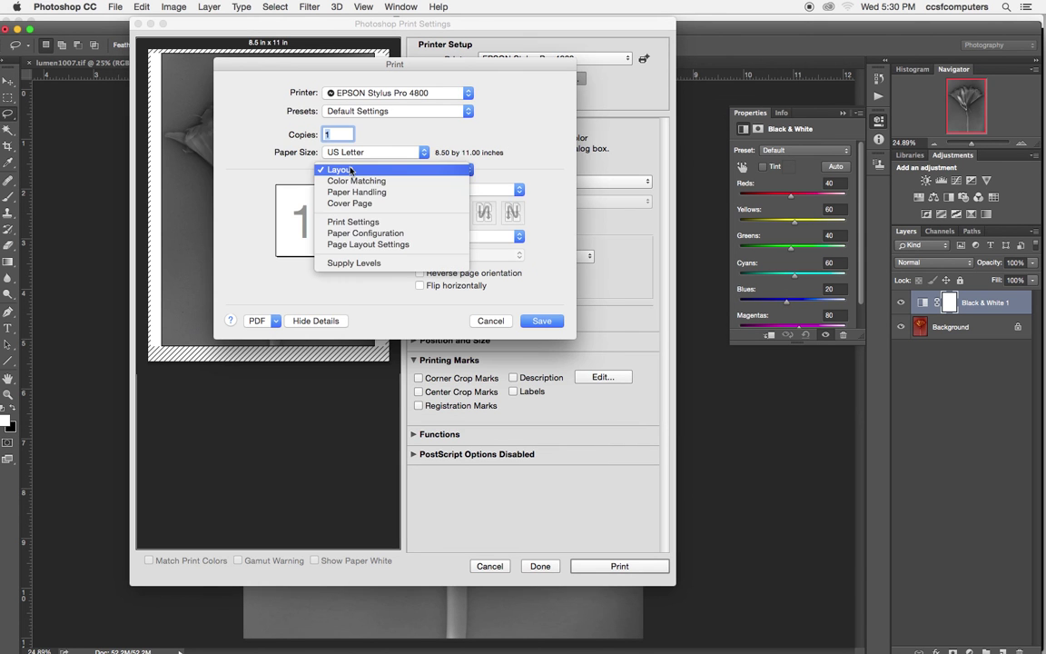
{"action": "left_click", "coordinate": [356, 184]}
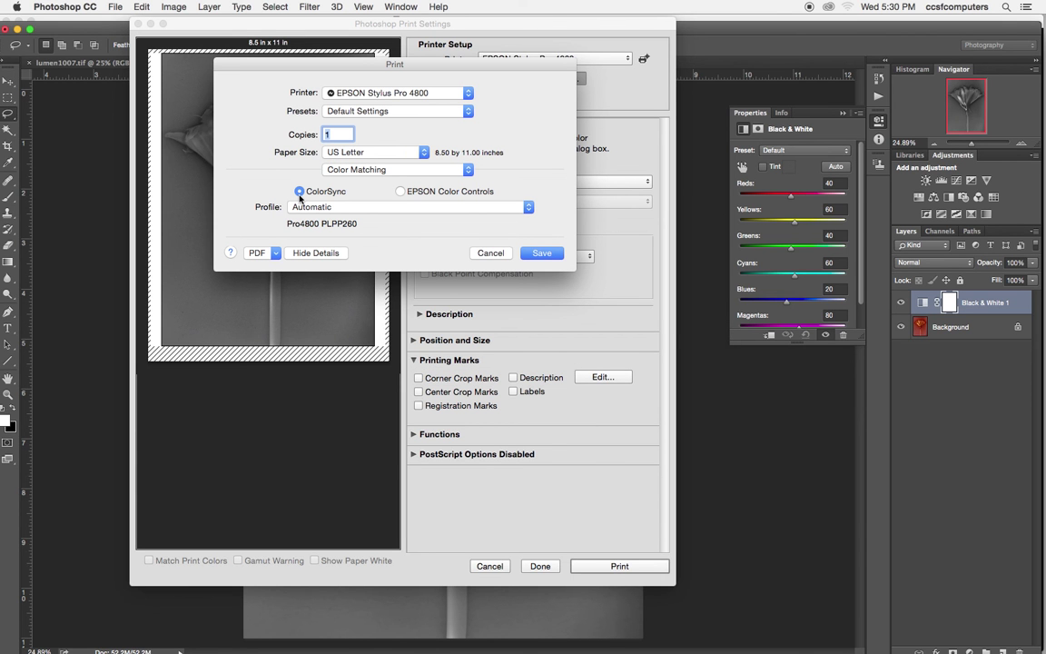
{"action": "left_click", "coordinate": [401, 192]}
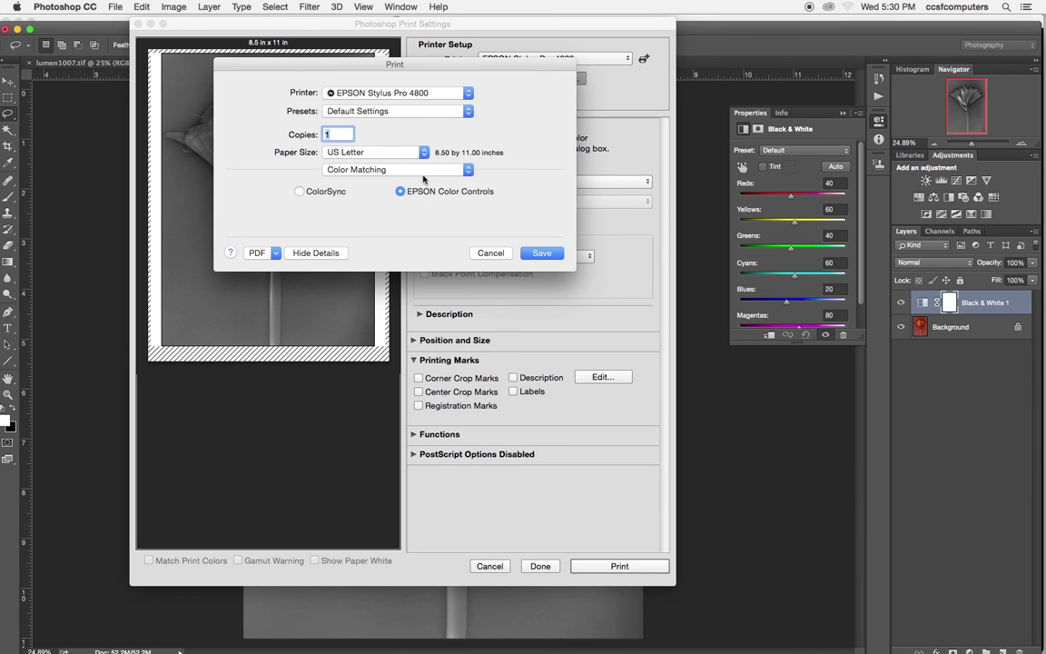
{"action": "left_click", "coordinate": [440, 170]}
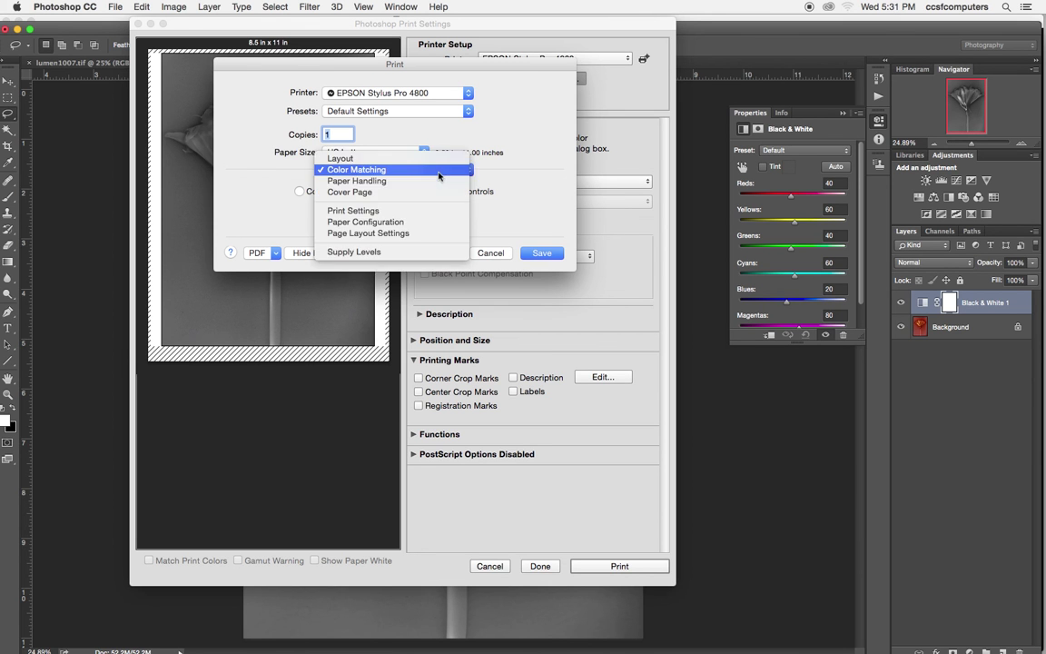
{"action": "left_click", "coordinate": [376, 210]}
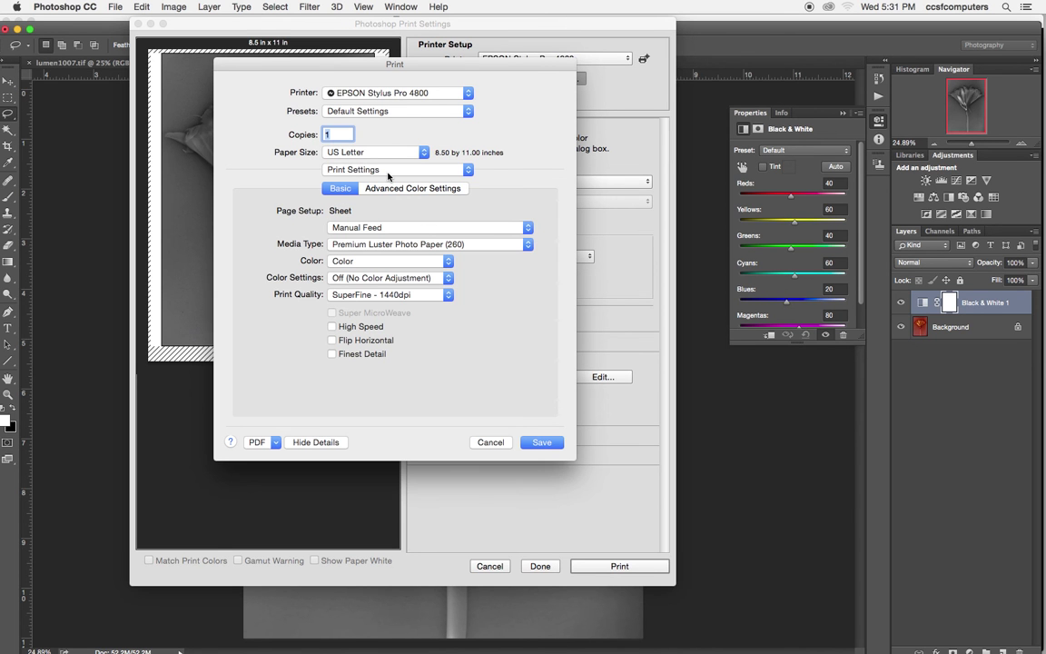
Keep Paper Tray as paper source and Premium Luster Photo Paper (260) as media type
{"action": "left_click", "coordinate": [374, 231]}
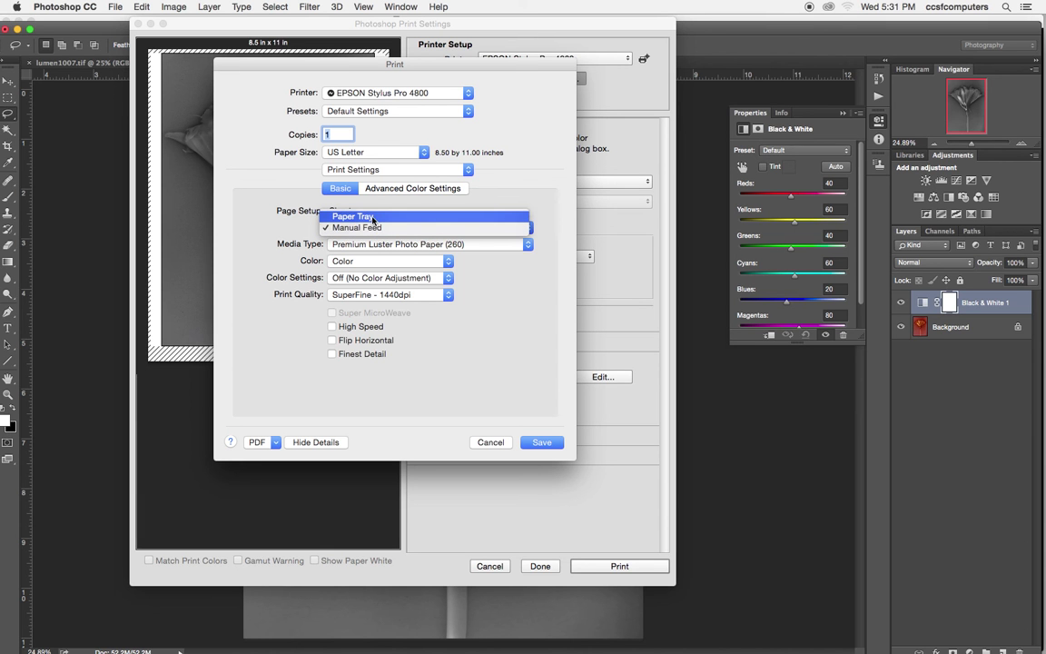
{"action": "left_click", "coordinate": [372, 217]}
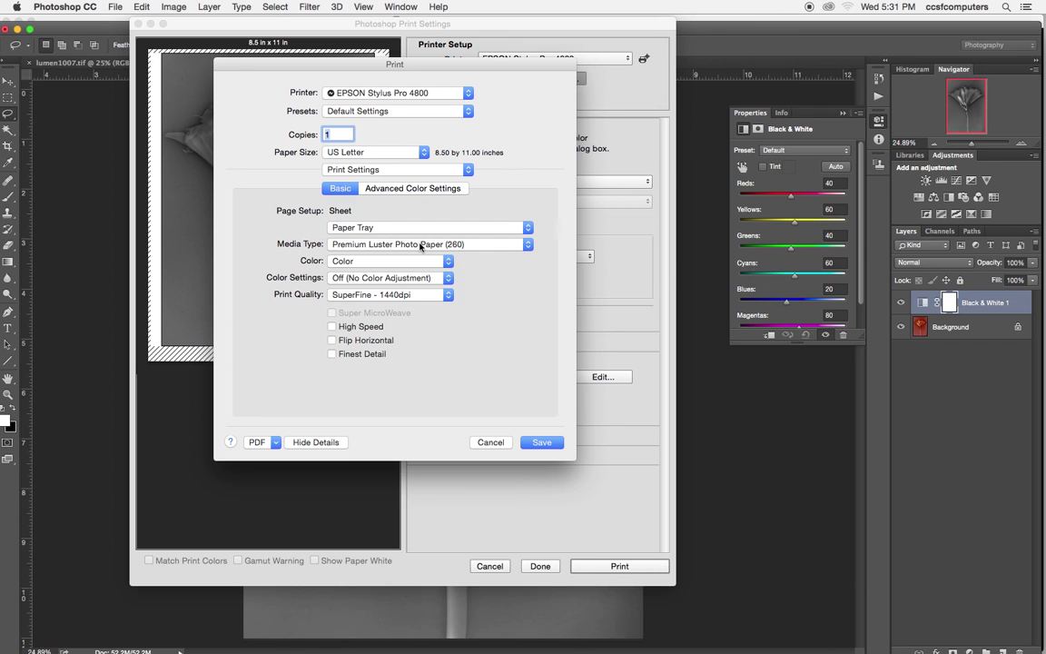
{"action": "left_click", "coordinate": [408, 263]}
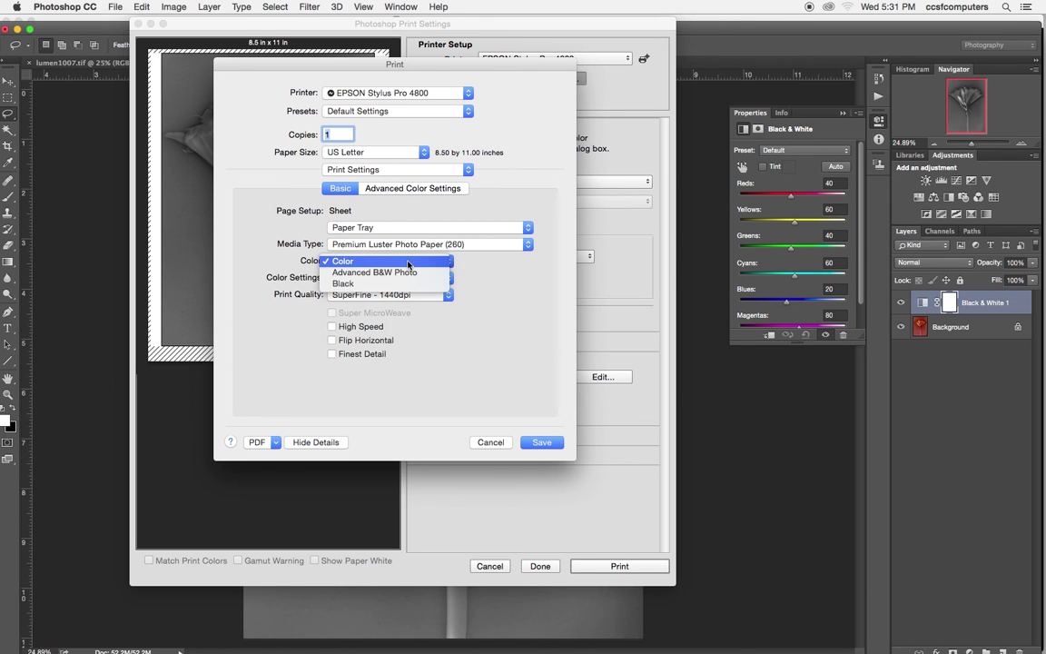
{"action": "left_click", "coordinate": [401, 244]}
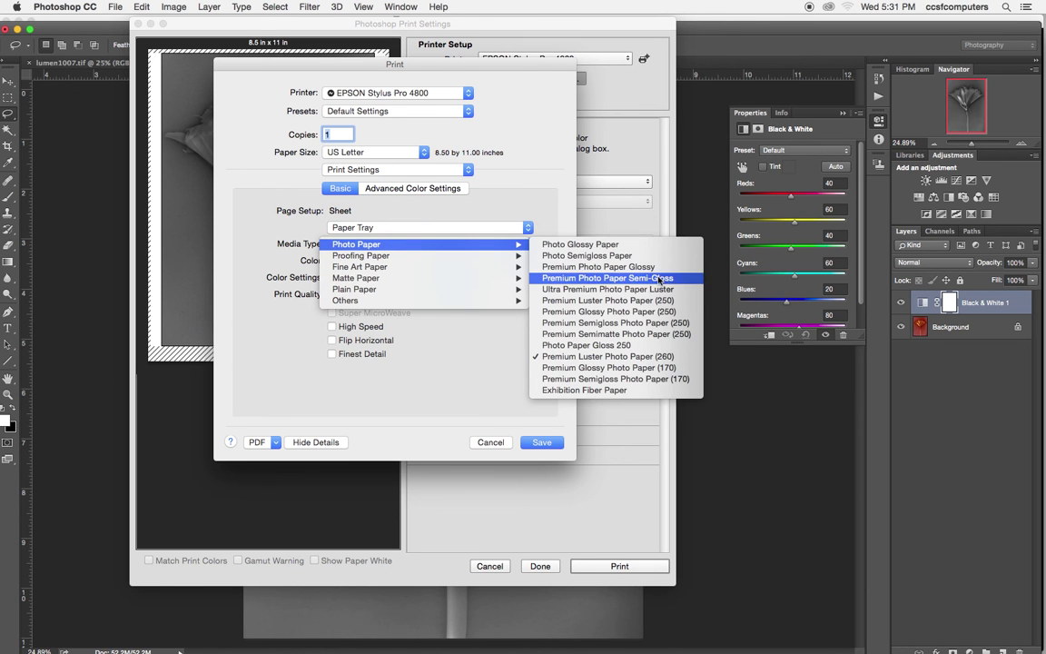
{"action": "mouse_move", "coordinate": [389, 268]}
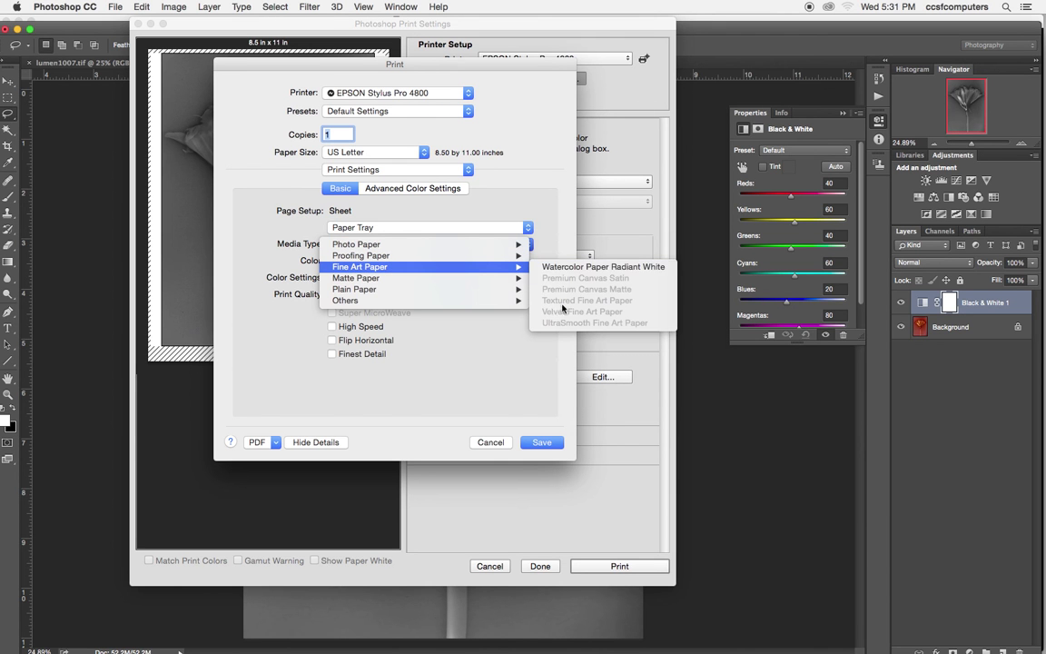
{"action": "mouse_move", "coordinate": [468, 281]}
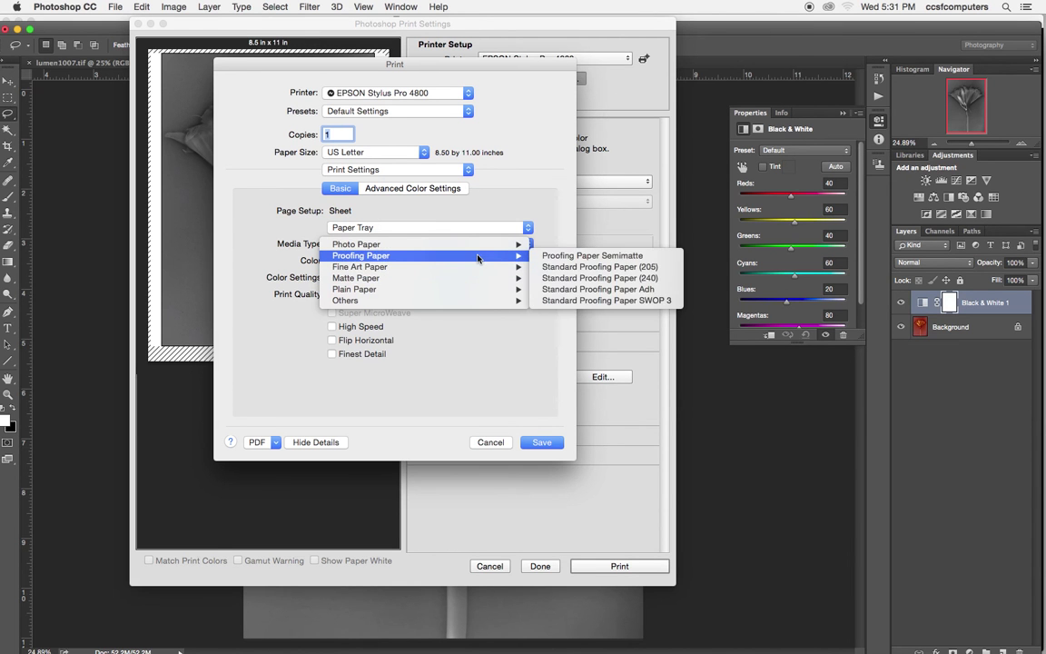
{"action": "mouse_move", "coordinate": [479, 247]}
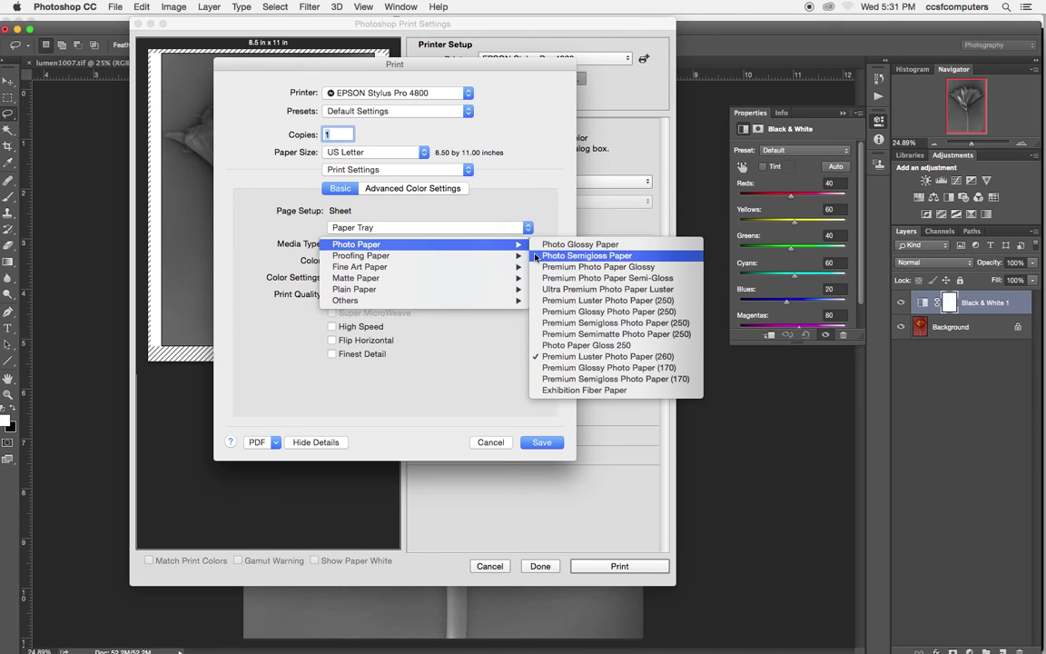
{"action": "left_click", "coordinate": [584, 390]}
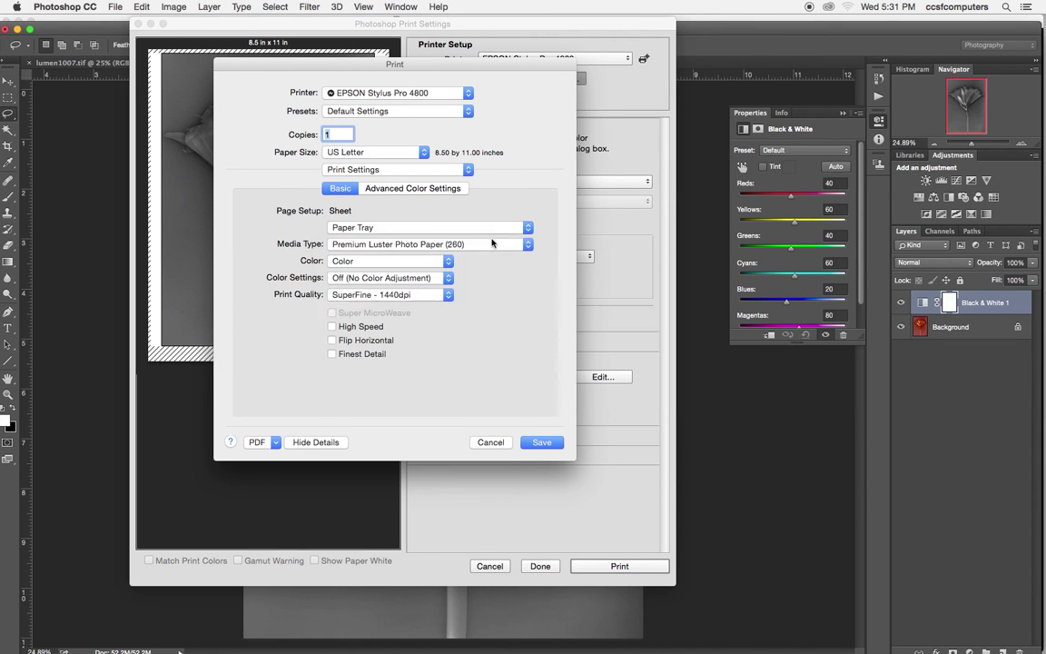
{"action": "left_click", "coordinate": [478, 244]}
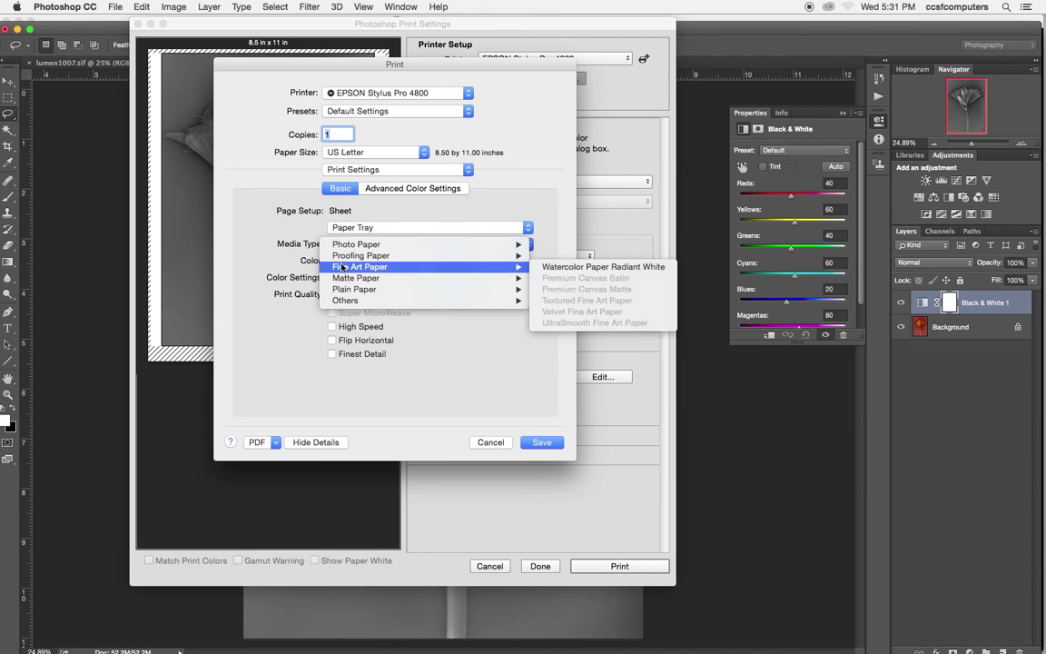
{"action": "left_click", "coordinate": [273, 207]}
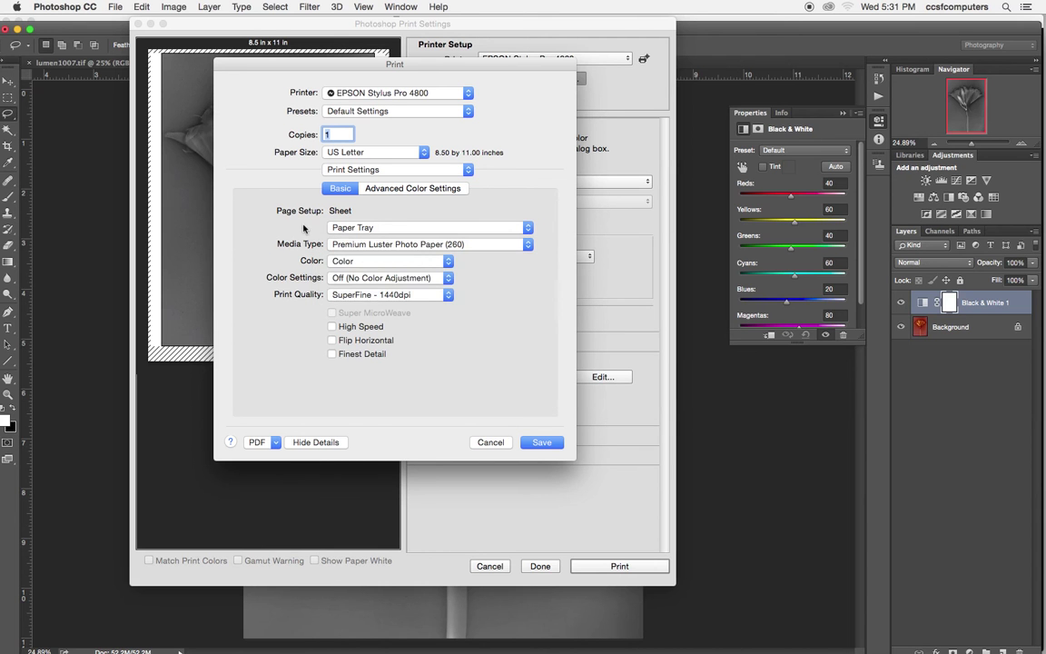
Choose Advanced B&W Photo with Neutral toning and High Speed off, save, and close print settings
{"action": "left_click", "coordinate": [363, 261]}
{"action": "left_click", "coordinate": [367, 273]}
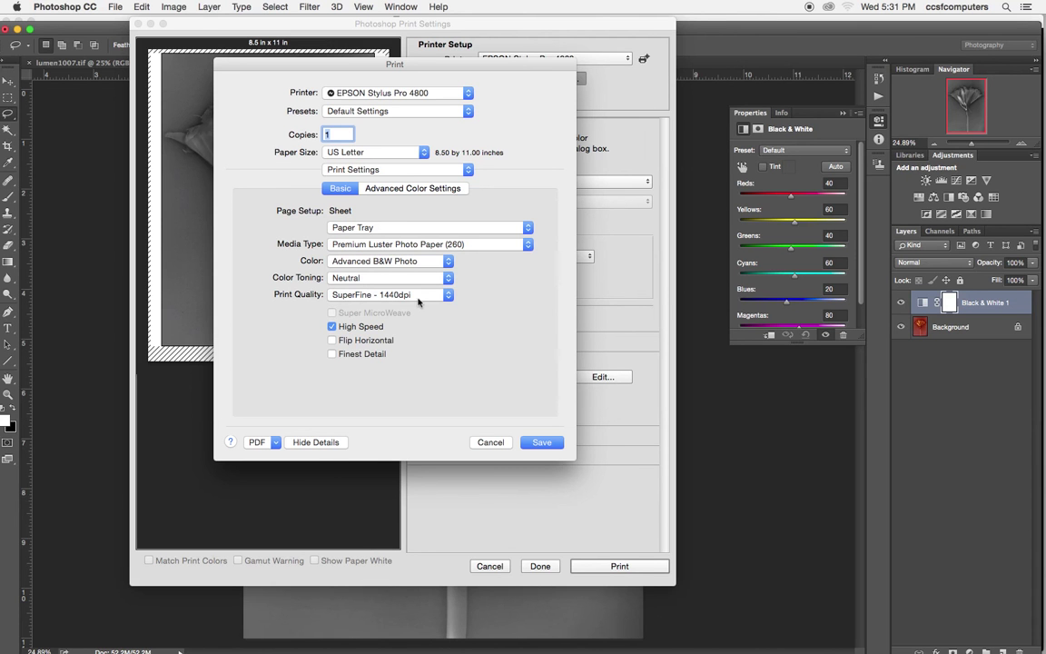
{"action": "left_click", "coordinate": [332, 326]}
{"action": "left_click", "coordinate": [446, 278]}
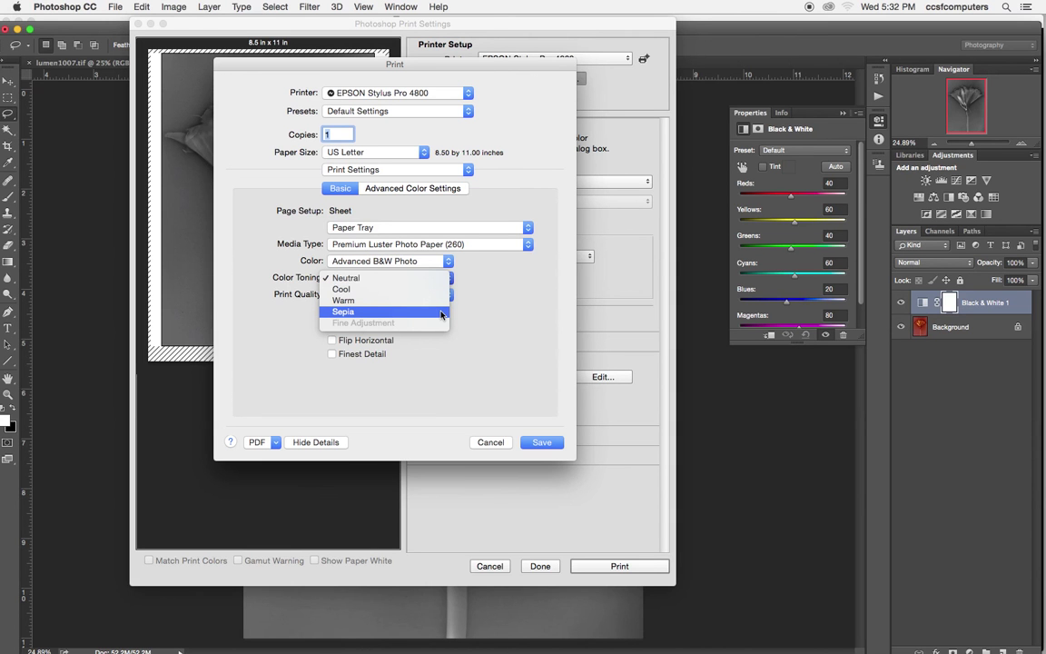
{"action": "left_click", "coordinate": [457, 286]}
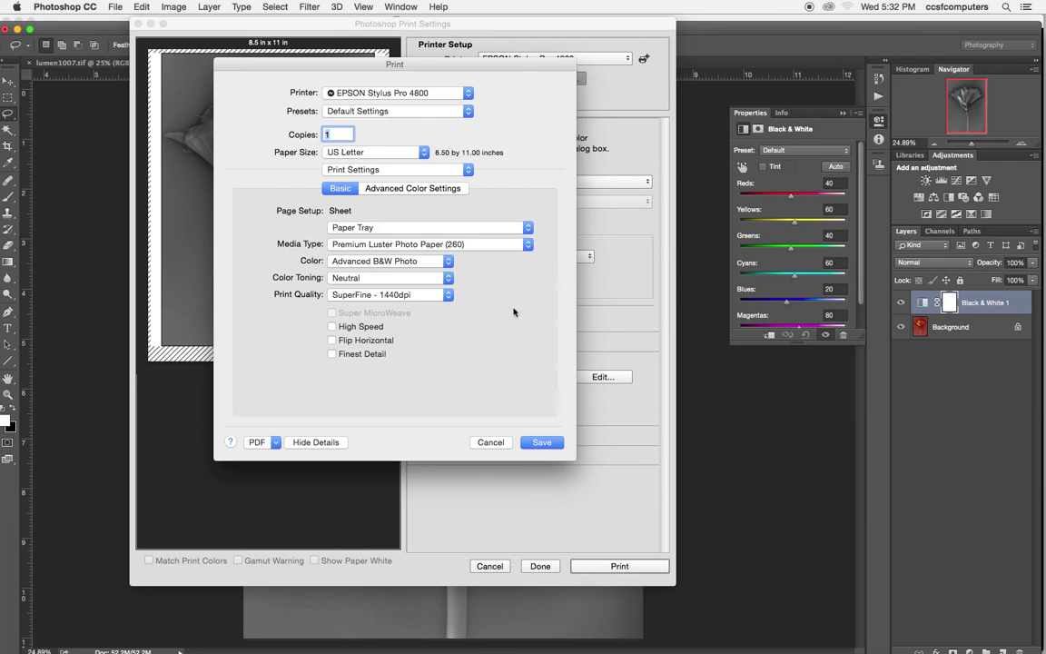
{"action": "left_click", "coordinate": [541, 443]}
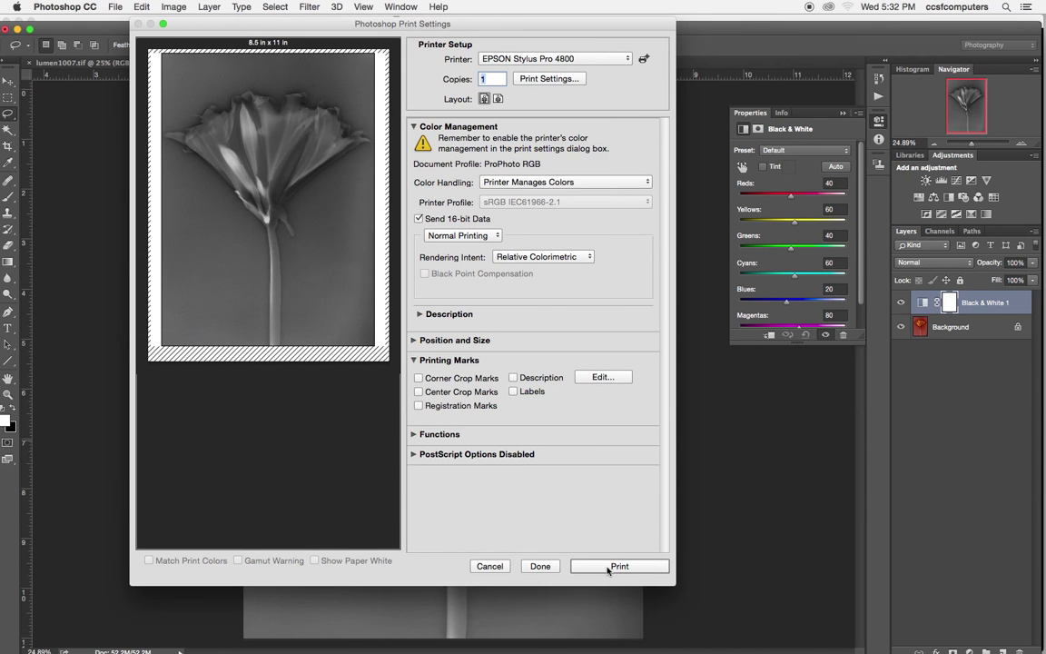
{"action": "left_click", "coordinate": [489, 566]}
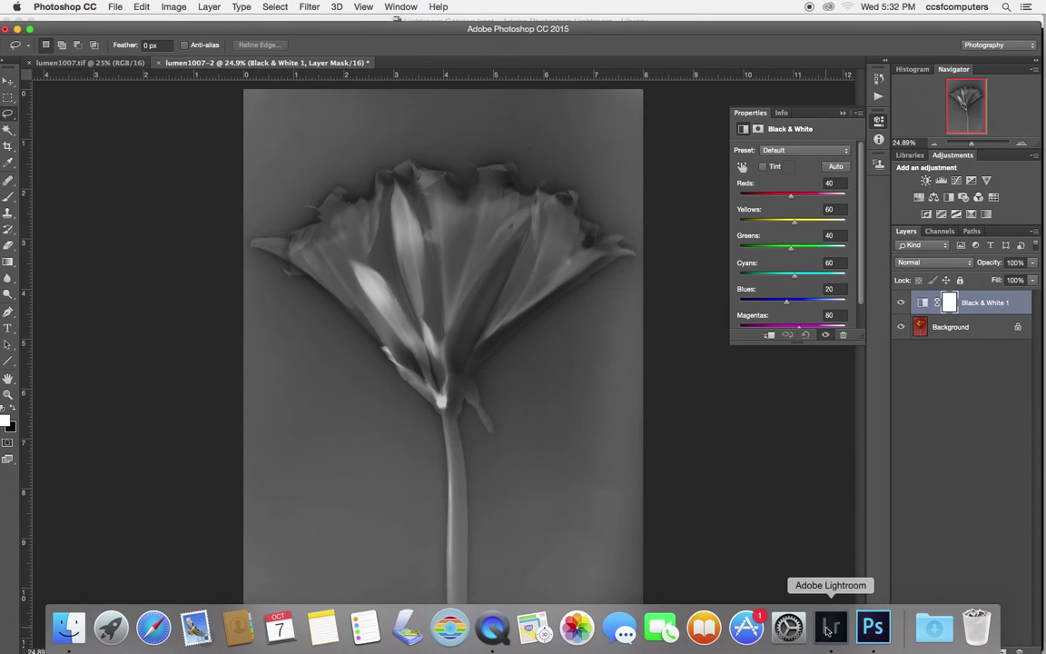
{"action": "left_click", "coordinate": [822, 625]}
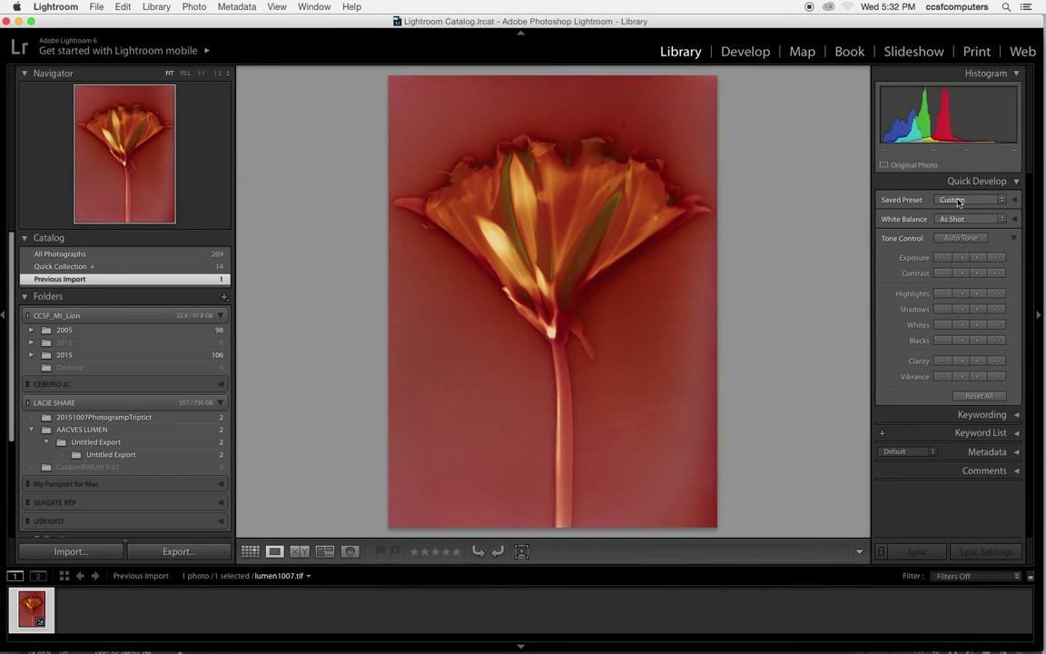
Give lumen1007.tif Black & White treatment in Develop and view it in the Print layout
{"action": "left_click", "coordinate": [756, 52]}
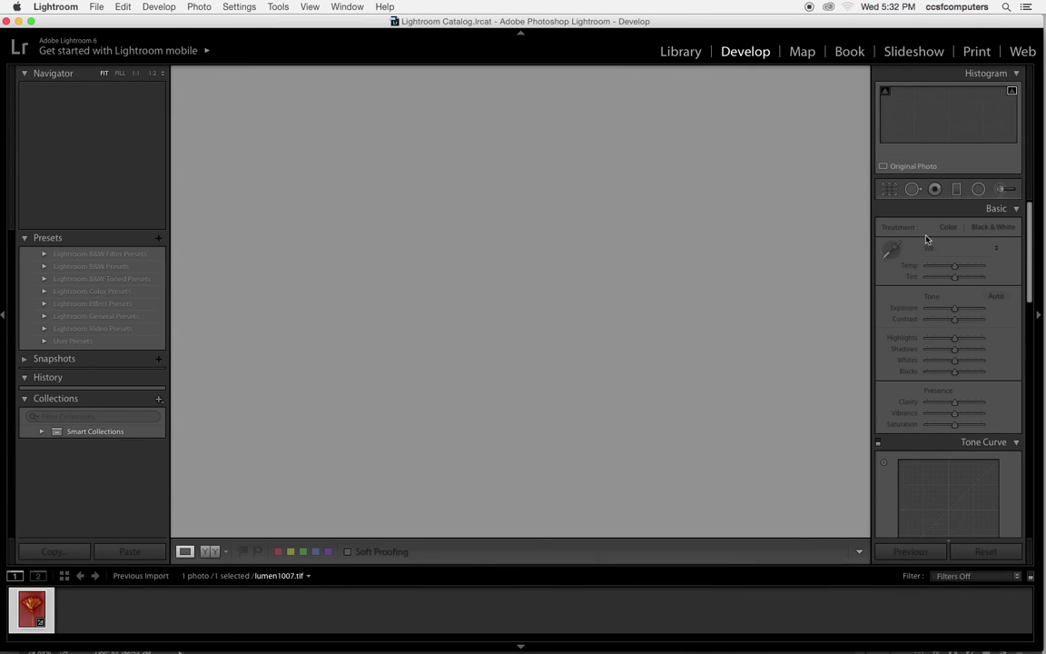
{"action": "left_click", "coordinate": [994, 228]}
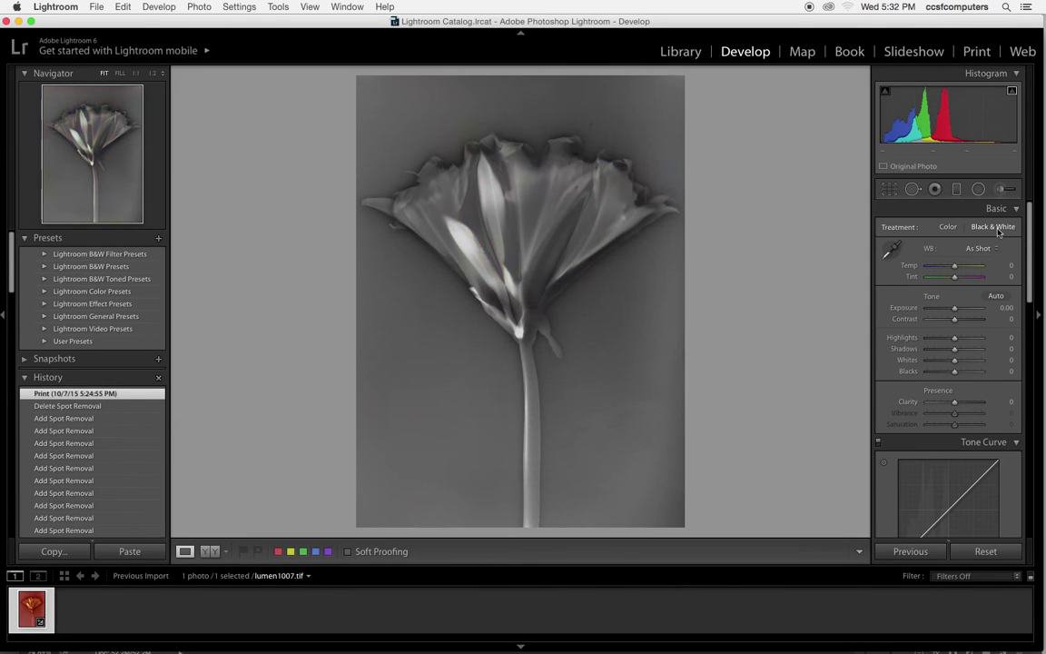
{"action": "left_click", "coordinate": [978, 52]}
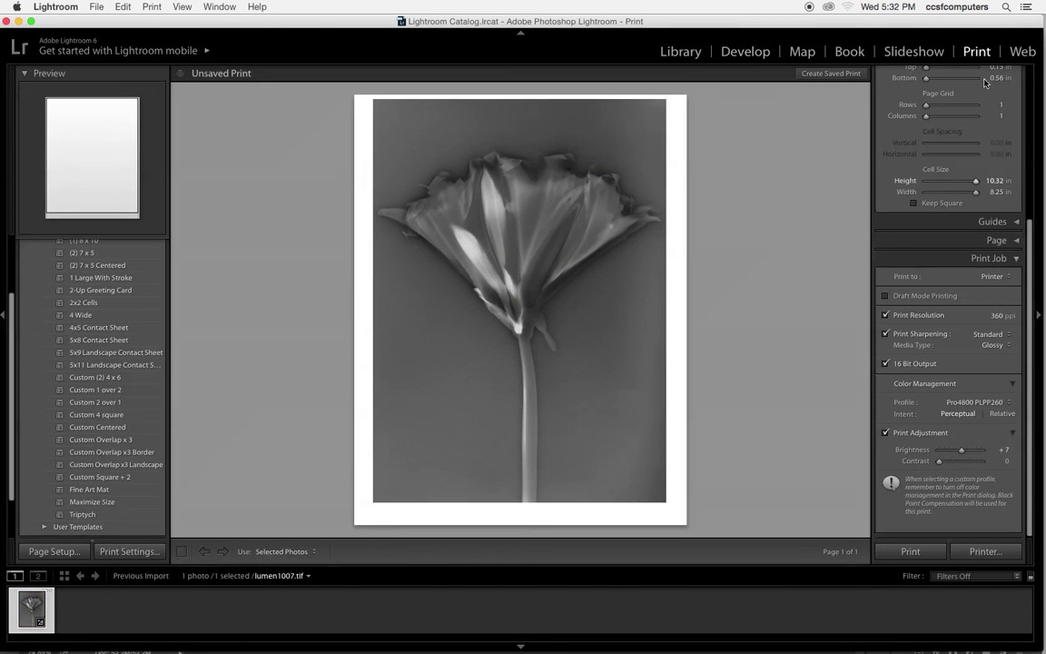
Set the print job's colour management profile to Managed by Printer
{"action": "left_click", "coordinate": [969, 402]}
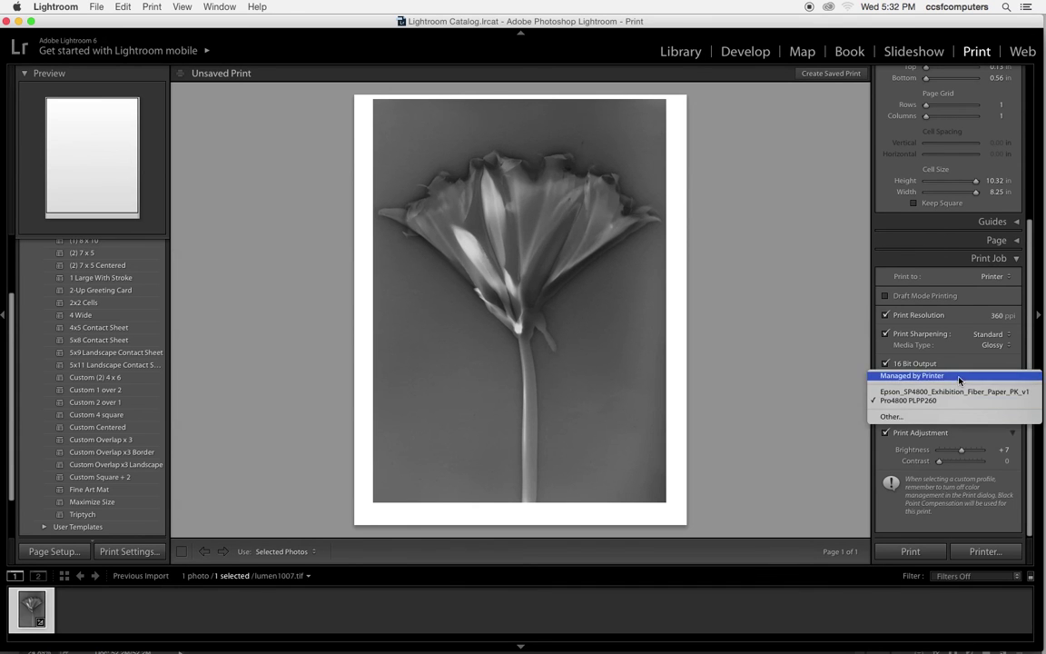
{"action": "left_click", "coordinate": [957, 375]}
{"action": "left_click", "coordinate": [980, 551]}
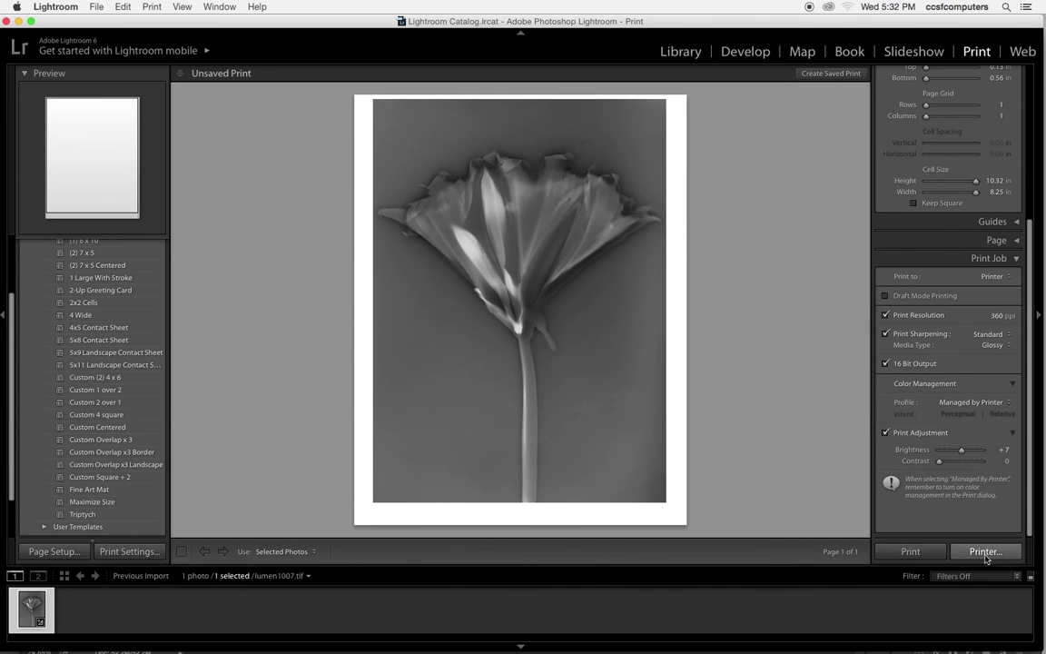
In the printer's Print Settings choose Advanced B&W Photo and turn off Finest Detail, then cancel
{"action": "left_click", "coordinate": [508, 224]}
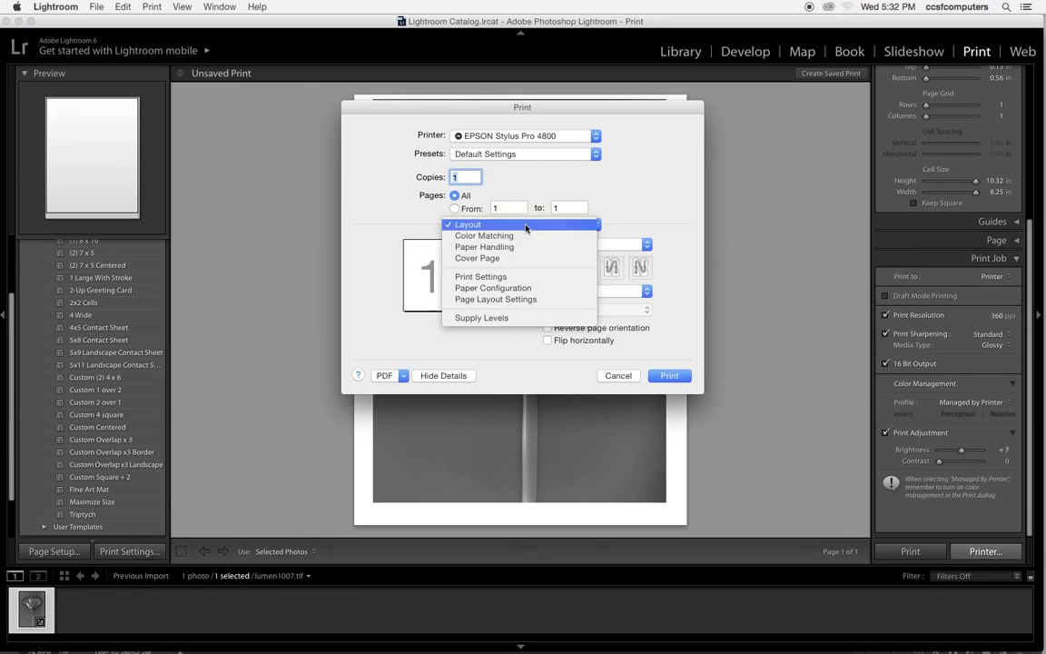
{"action": "left_click", "coordinate": [409, 243]}
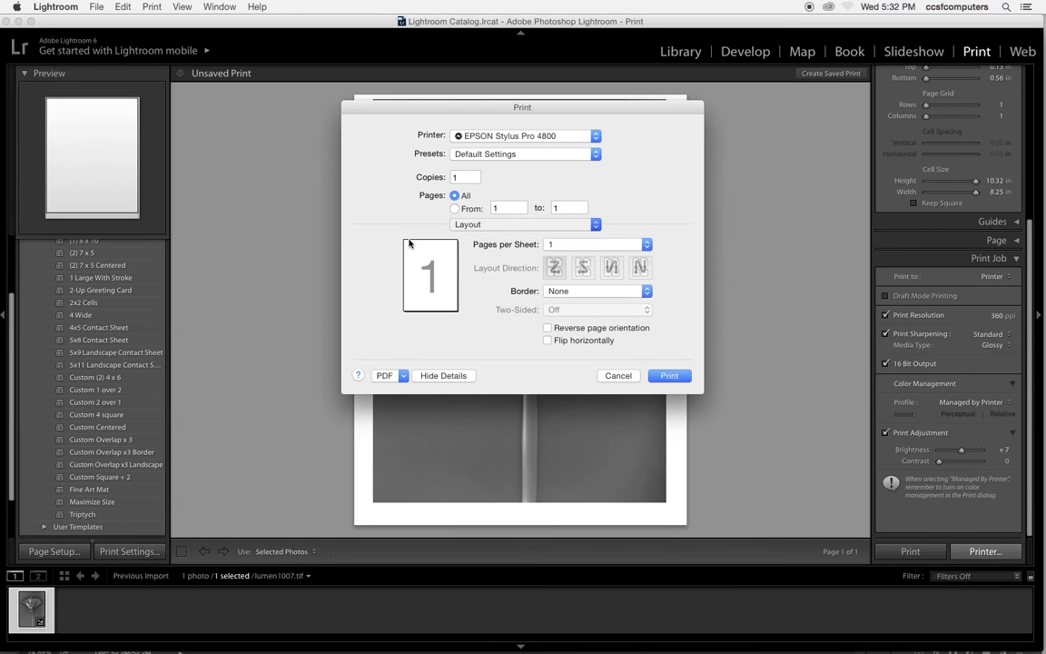
{"action": "left_click", "coordinate": [517, 224]}
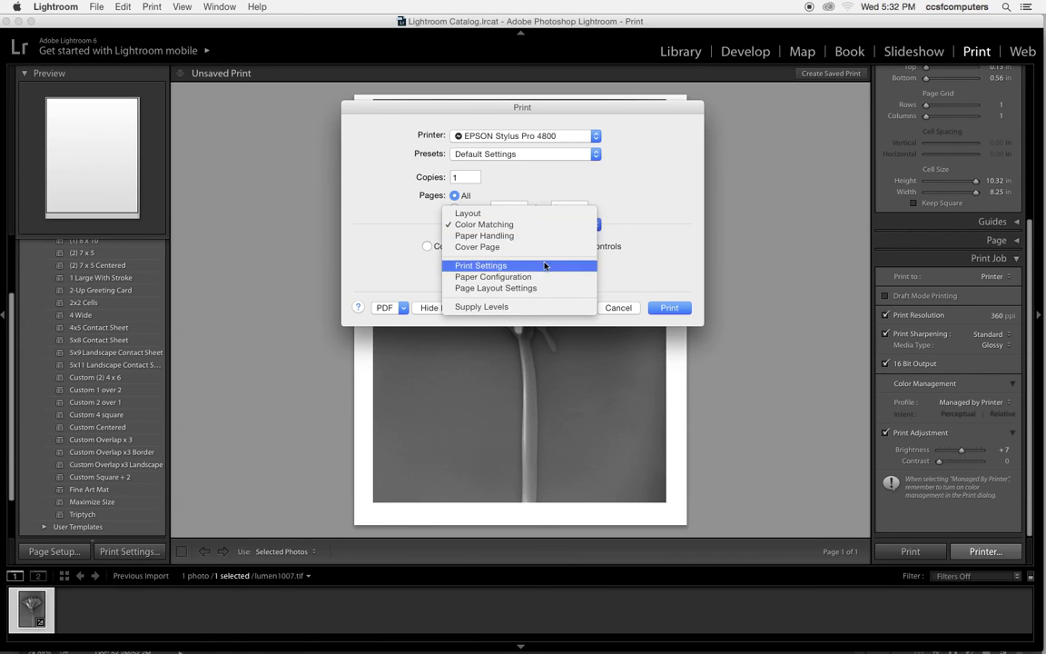
{"action": "left_click", "coordinate": [481, 263]}
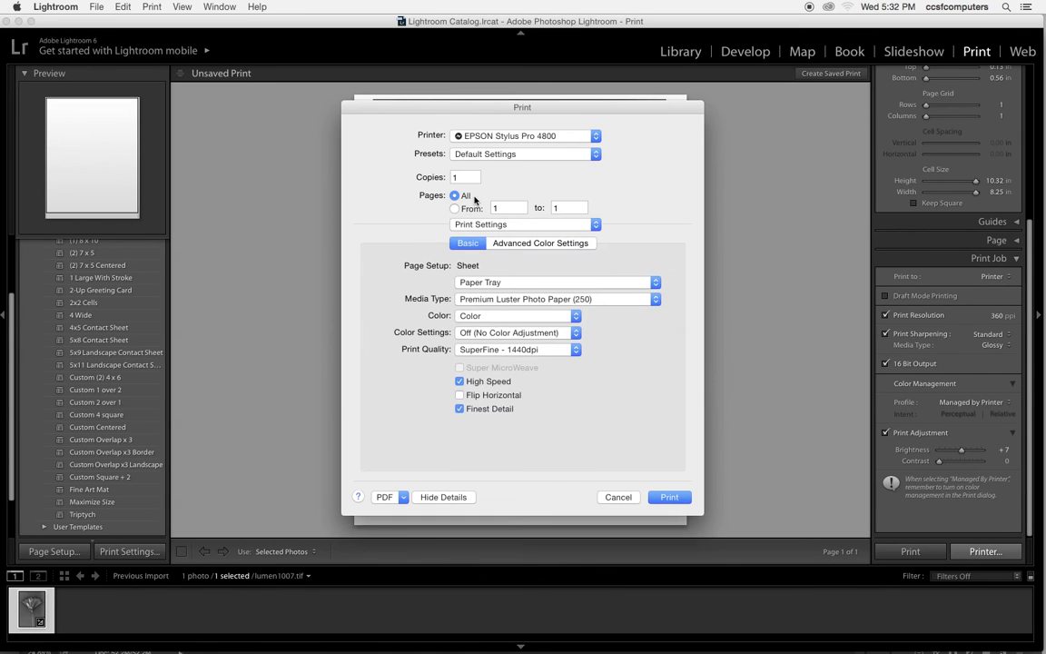
{"action": "left_click", "coordinate": [495, 315]}
{"action": "left_click", "coordinate": [490, 329]}
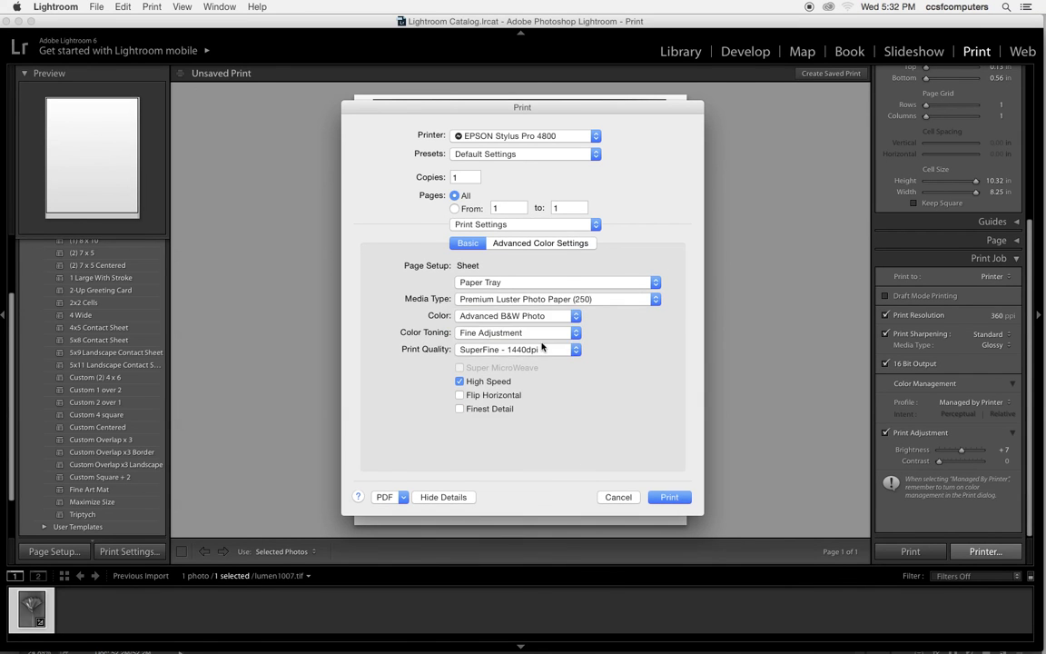
{"action": "left_click", "coordinate": [681, 499]}
{"action": "left_click", "coordinate": [626, 498]}
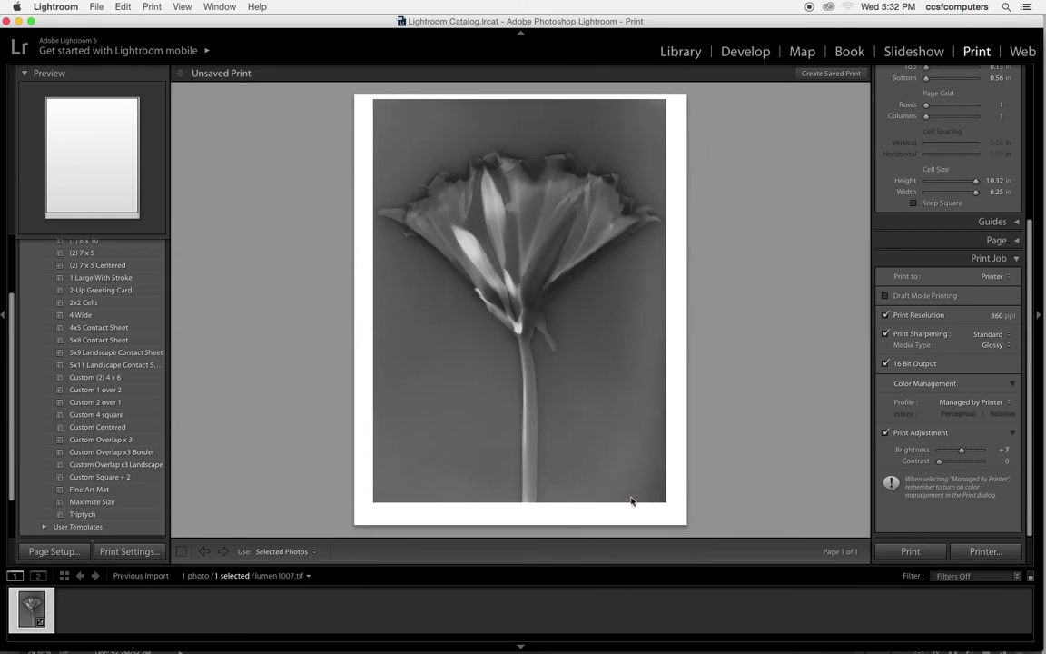